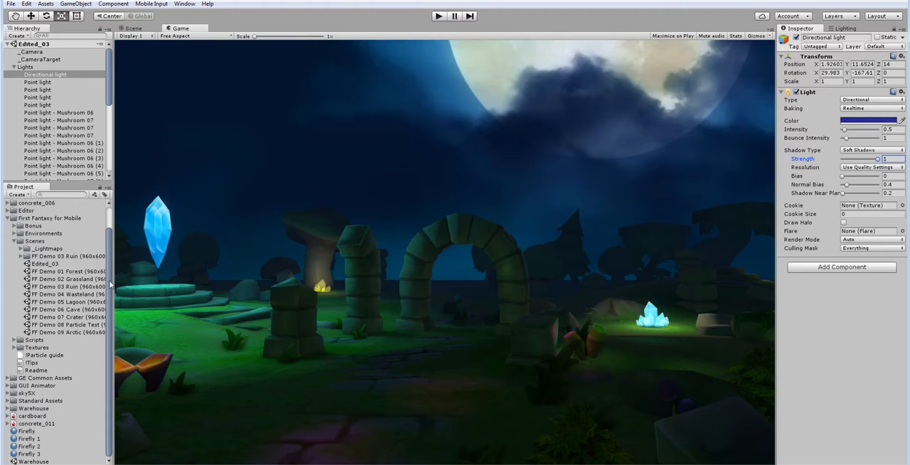
Step: Compare the FF Demo 03 Ruin scene with Edited_03, finishing with FF Demo 03 Ruin open
{"action": "double_click", "coordinate": [70, 287]}
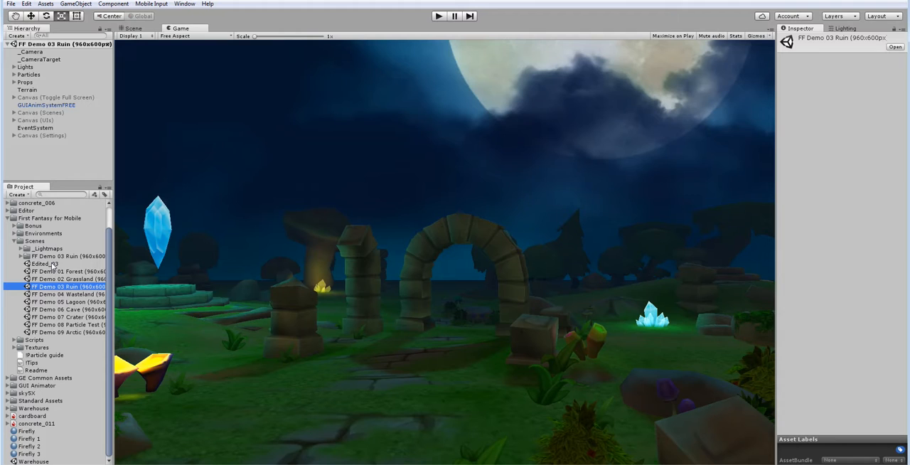
{"action": "double_click", "coordinate": [44, 264]}
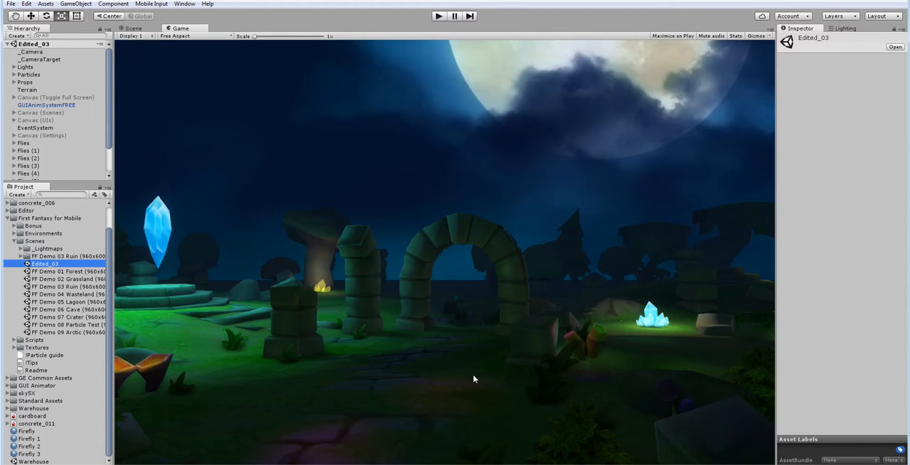
{"action": "double_click", "coordinate": [68, 287]}
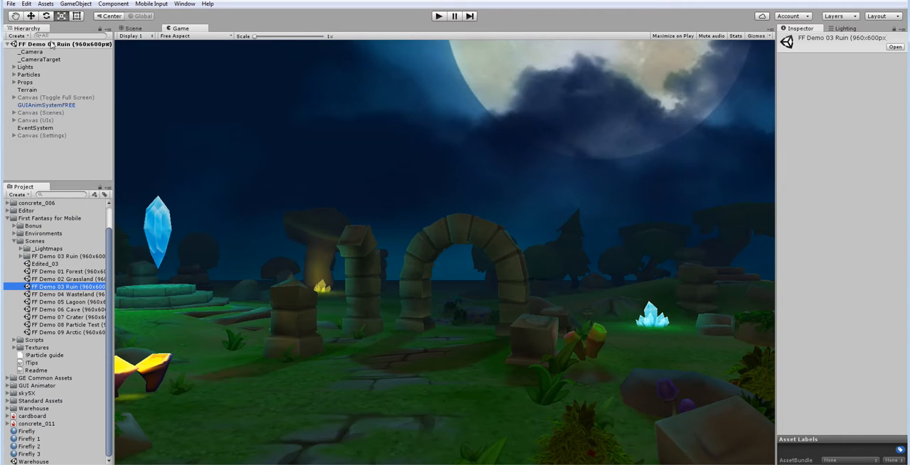
Step: Save a copy of the open scene as Edited_03_Tutorial.unity in the First Fantasy for Mobile Scenes folder
{"action": "left_click", "coordinate": [11, 3]}
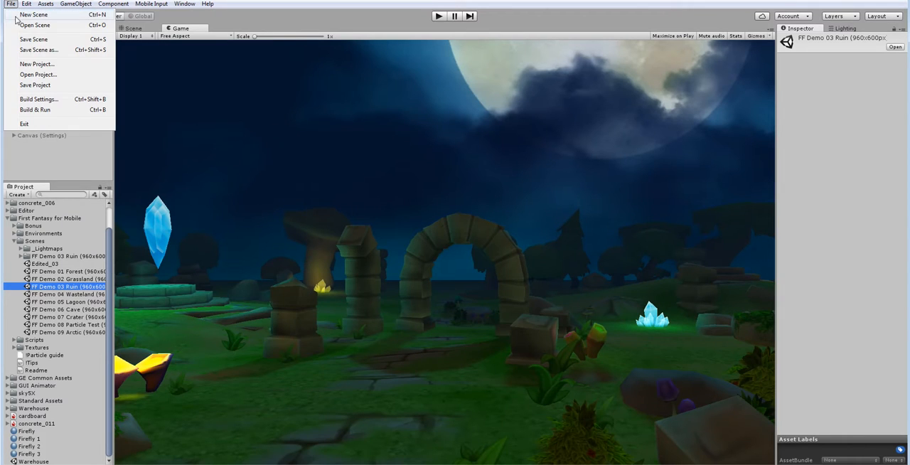
{"action": "left_click", "coordinate": [30, 50]}
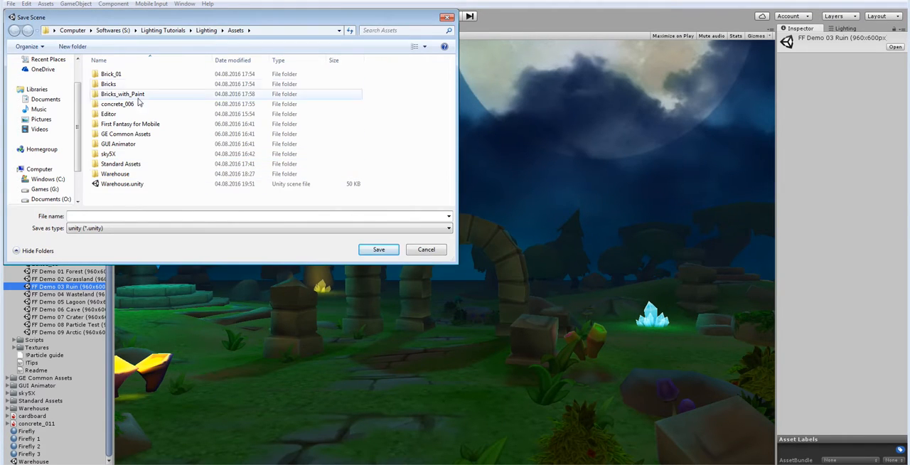
{"action": "double_click", "coordinate": [130, 123]}
{"action": "double_click", "coordinate": [118, 94]}
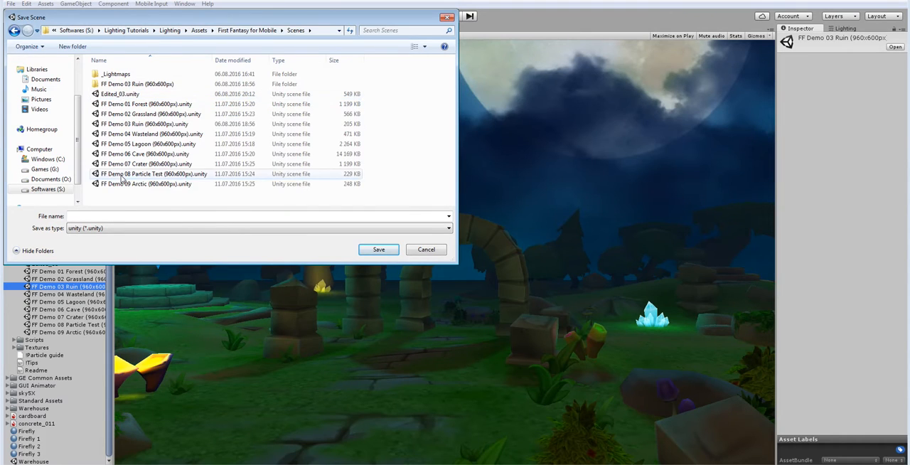
{"action": "left_click", "coordinate": [120, 94]}
{"action": "left_click", "coordinate": [116, 214]}
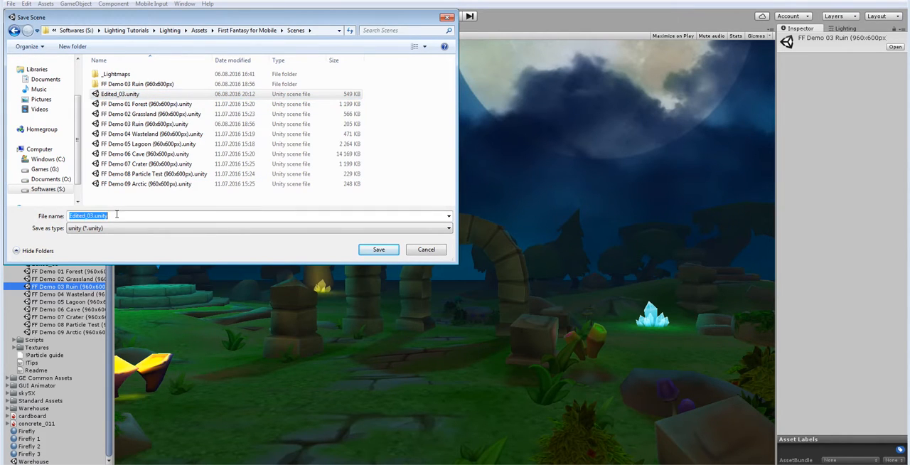
{"action": "left_click", "coordinate": [111, 215]}
{"action": "type", "text": "_Tutorial"}
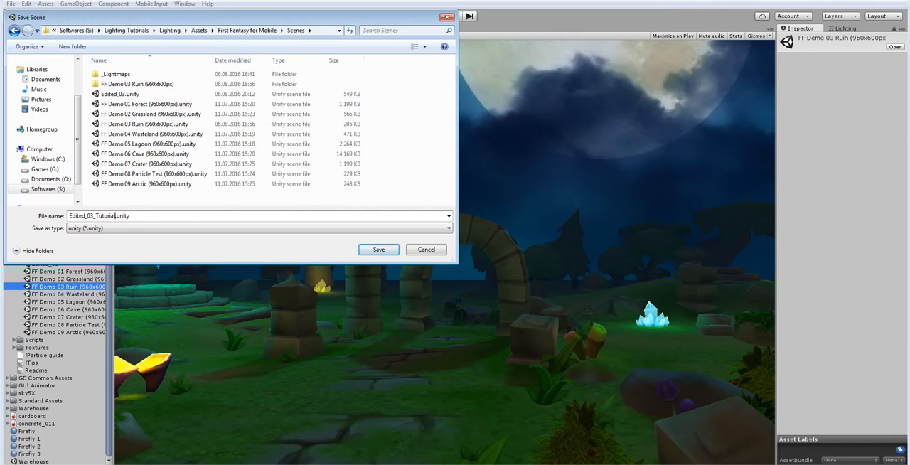
{"action": "key", "text": "Return"}
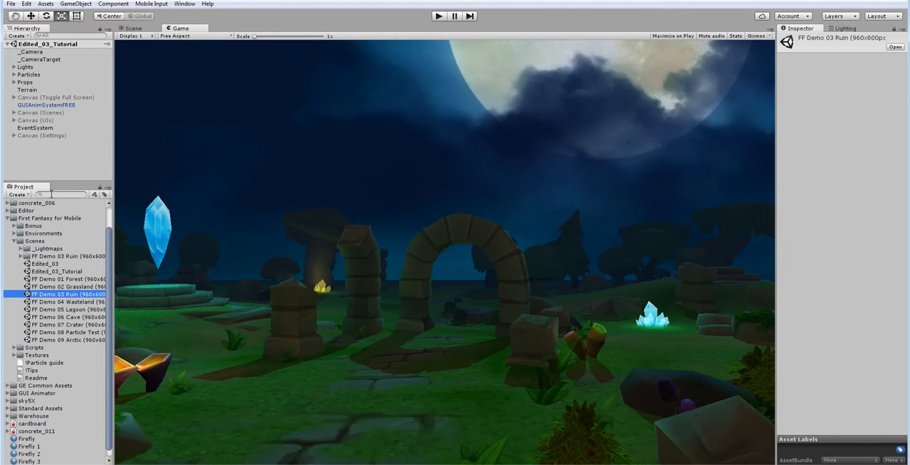
Step: Examine the moon, the night sky and the ruins from several angles in the Scene view
{"action": "left_click", "coordinate": [128, 29]}
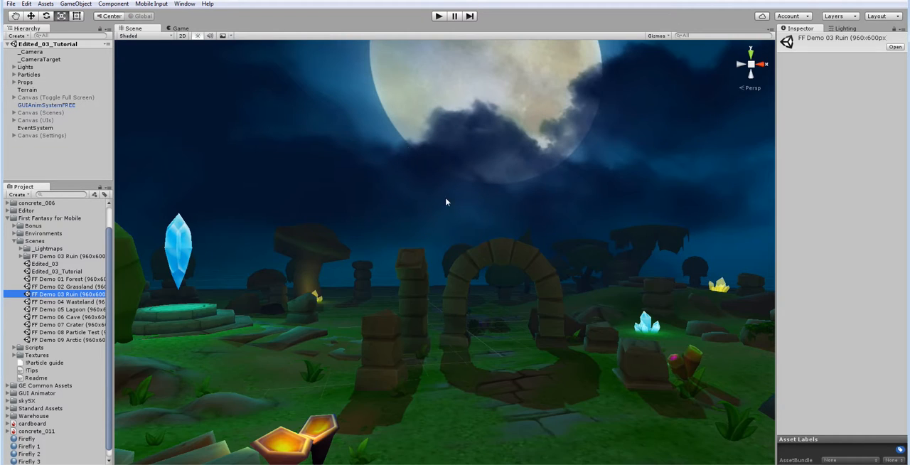
{"action": "left_click_drag", "start_coordinate": [448, 201], "coordinate": [550, 136], "text": "alt"}
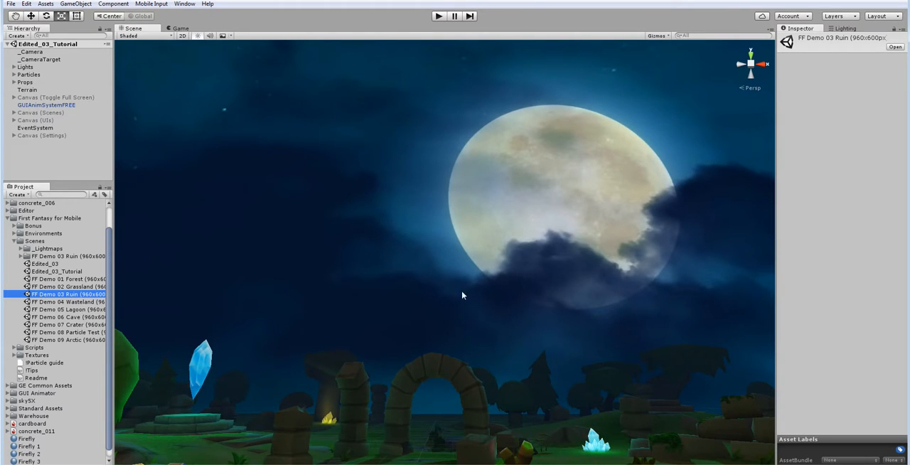
{"action": "left_click_drag", "start_coordinate": [463, 297], "coordinate": [467, 230], "text": "alt"}
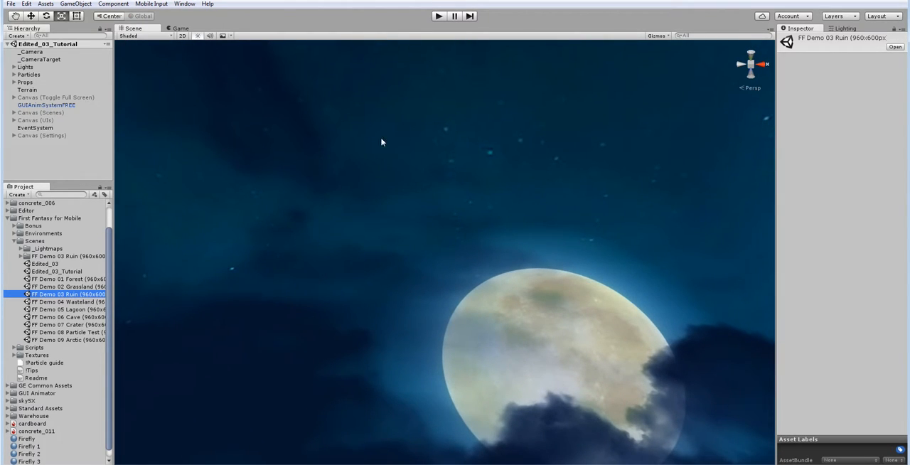
{"action": "right_click_drag", "start_coordinate": [383, 256], "coordinate": [413, 260]}
{"action": "right_click_drag", "start_coordinate": [492, 253], "coordinate": [449, 239]}
{"action": "key", "text": "w"}
{"action": "right_click_drag", "start_coordinate": [618, 229], "coordinate": [162, 328]}
{"action": "right_click_drag", "start_coordinate": [400, 289], "coordinate": [519, 272]}
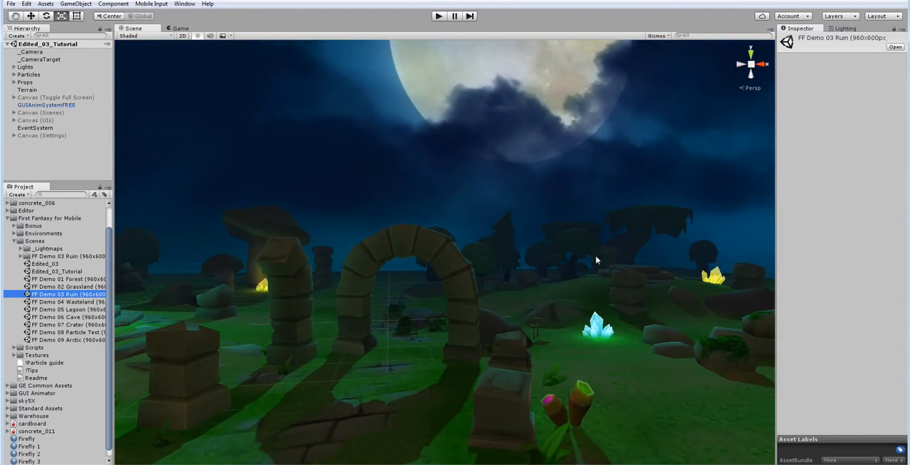
Step: Review the scene's environment lighting and global illumination settings, and return to the Inspector
{"action": "left_click", "coordinate": [846, 28]}
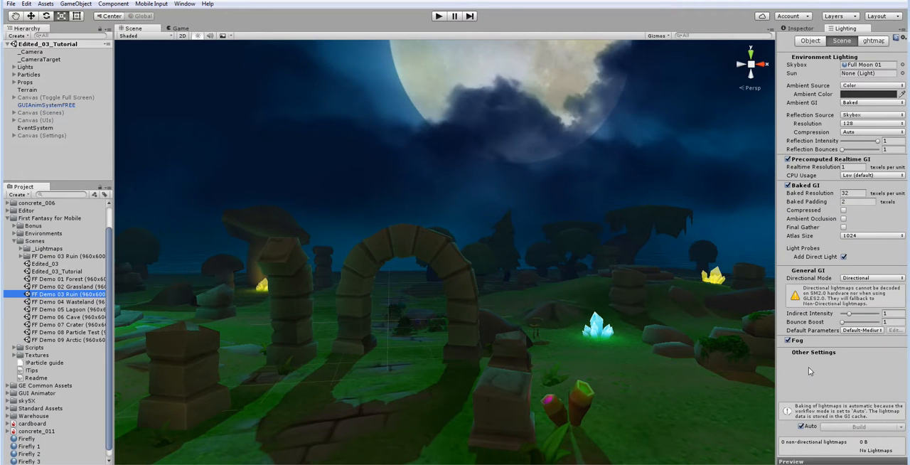
{"action": "left_click", "coordinate": [801, 29]}
{"action": "scroll", "coordinate": [548, 217], "scroll_direction": "down", "scroll_amount": 5}
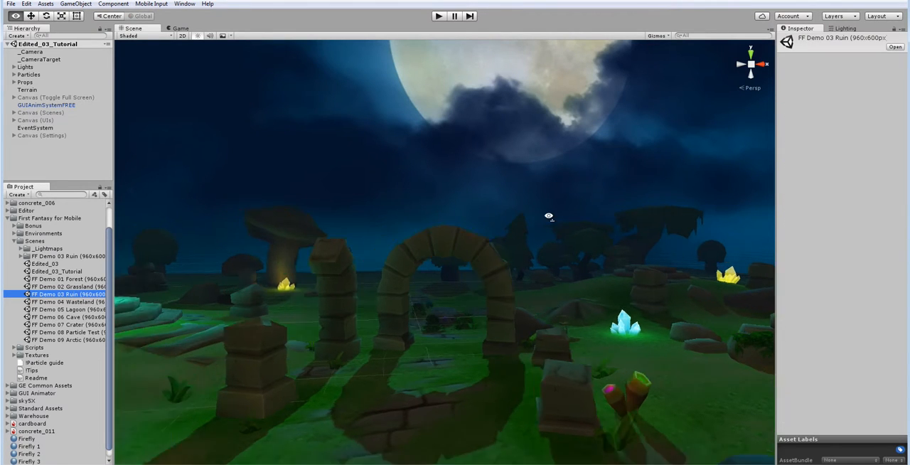
Step: Examine how the light and shadows on the ruins and ground relate to the moon's position
{"action": "right_click_drag", "start_coordinate": [530, 253], "coordinate": [529, 261]}
{"action": "key", "text": "w"}
{"action": "key", "text": "s"}
{"action": "right_click_drag", "start_coordinate": [471, 333], "coordinate": [487, 393]}
{"action": "key", "text": "w"}
{"action": "key", "text": "w"}
{"action": "key", "text": "s"}
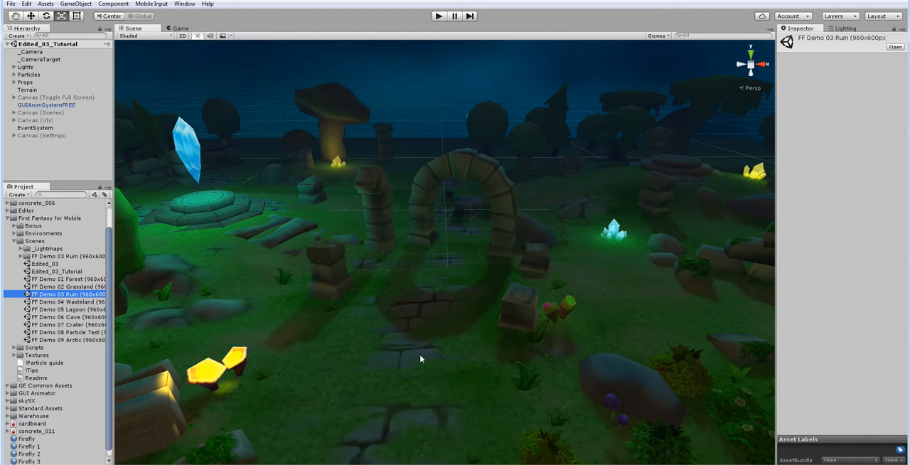
{"action": "right_click_drag", "start_coordinate": [387, 263], "coordinate": [388, 264]}
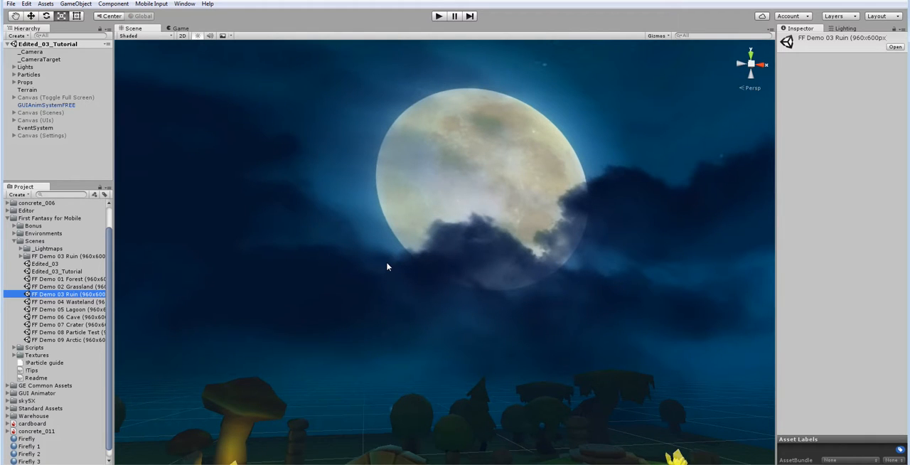
{"action": "right_click_drag", "start_coordinate": [455, 252], "coordinate": [491, 292]}
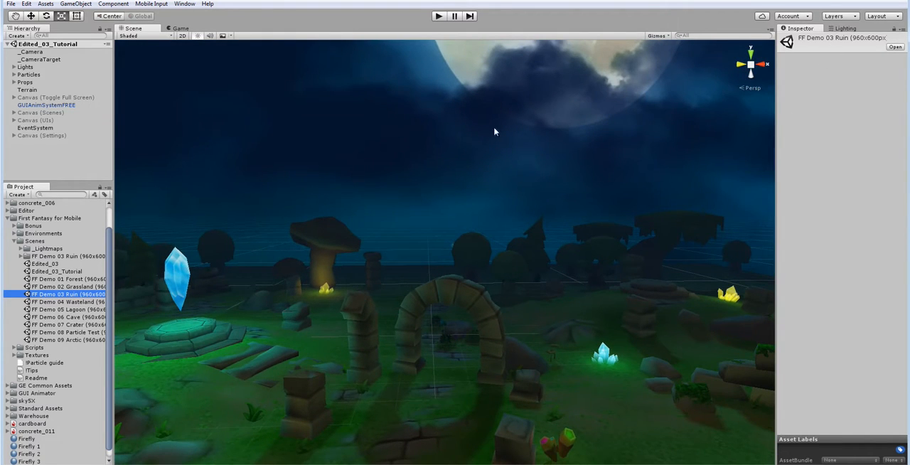
Step: Set the intensity of the directional light in the Lights group to 0.5
{"action": "left_click", "coordinate": [14, 67]}
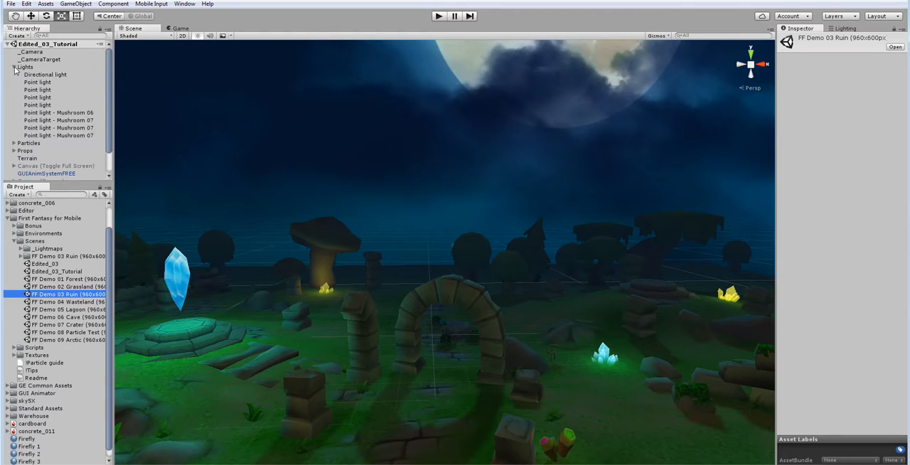
{"action": "left_click", "coordinate": [29, 75]}
{"action": "right_click_drag", "start_coordinate": [653, 220], "coordinate": [573, 155]}
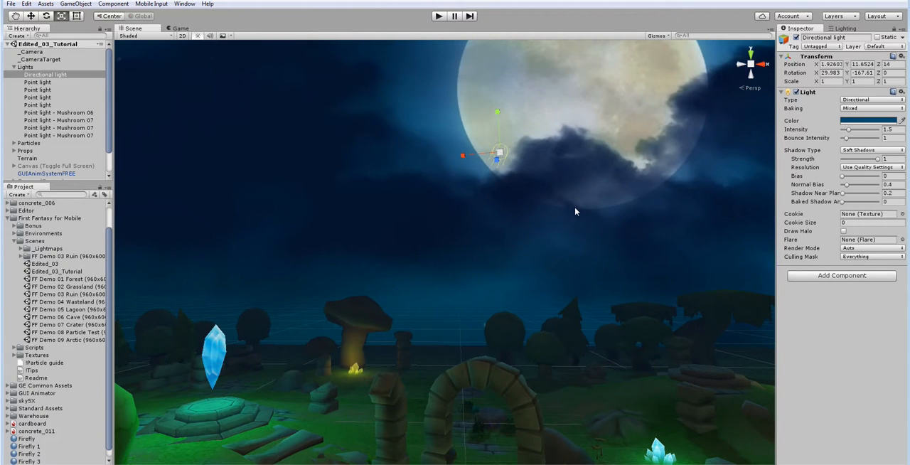
{"action": "right_click_drag", "start_coordinate": [575, 207], "coordinate": [580, 268]}
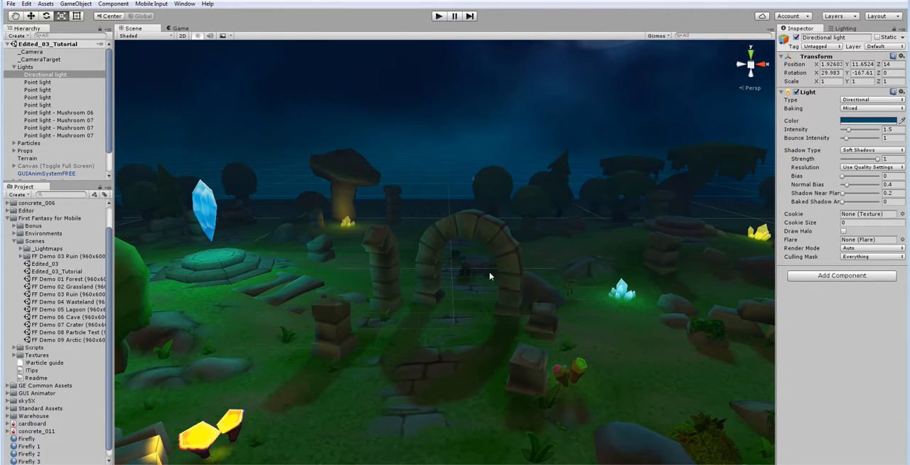
{"action": "left_click", "coordinate": [178, 28]}
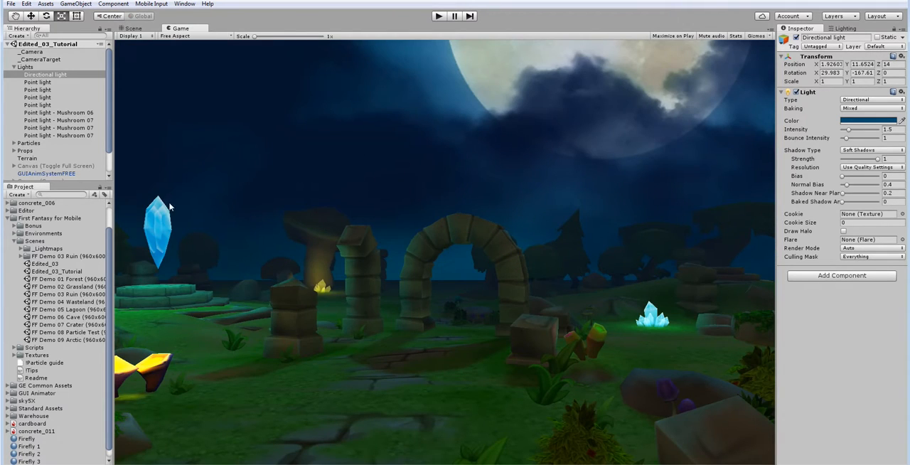
{"action": "left_click", "coordinate": [153, 30]}
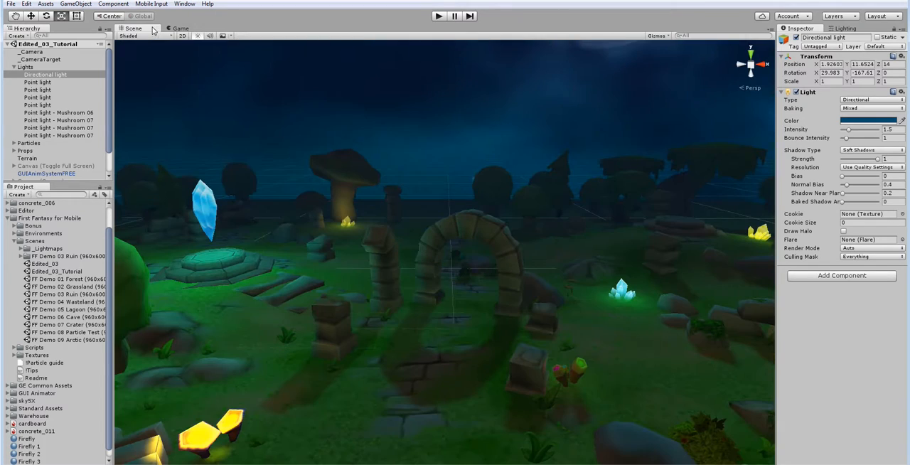
{"action": "left_click", "coordinate": [898, 129]}
{"action": "type", "text": "0.5"}
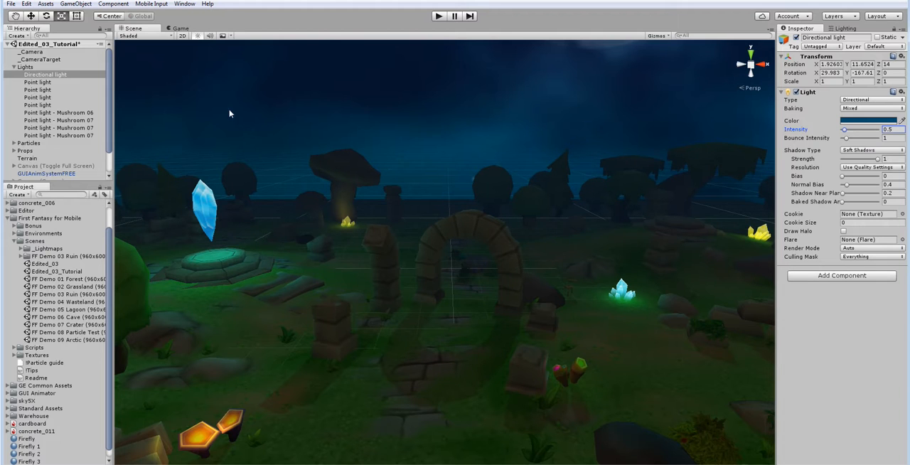
Step: Examine the directional light's effect on the ruins, glowing crystals and ground from different viewpoints
{"action": "right_click_drag", "start_coordinate": [509, 237], "coordinate": [538, 210]}
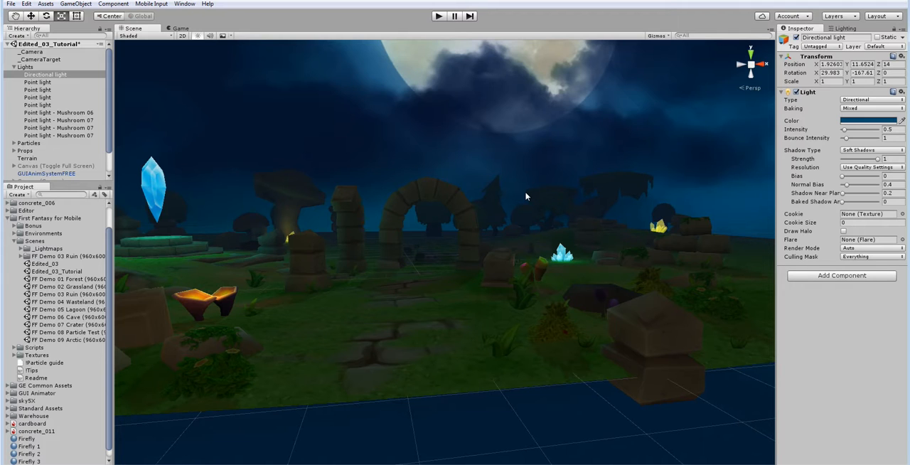
{"action": "right_click_drag", "start_coordinate": [496, 280], "coordinate": [478, 243]}
{"action": "key", "text": "w"}
{"action": "key", "text": "s"}
{"action": "key", "text": "w"}
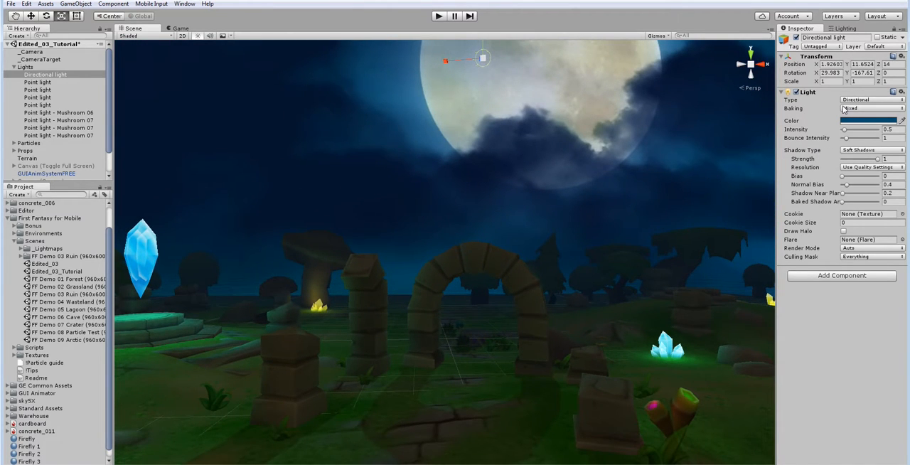
{"action": "mouse_move", "coordinate": [453, 283]}
{"action": "right_mouse_down"}
{"action": "mouse_move", "coordinate": [457, 258]}
{"action": "mouse_move", "coordinate": [456, 268]}
{"action": "right_mouse_up"}
{"action": "key", "text": "d"}
{"action": "key", "text": "a"}
{"action": "right_click_drag", "start_coordinate": [510, 258], "coordinate": [497, 321]}
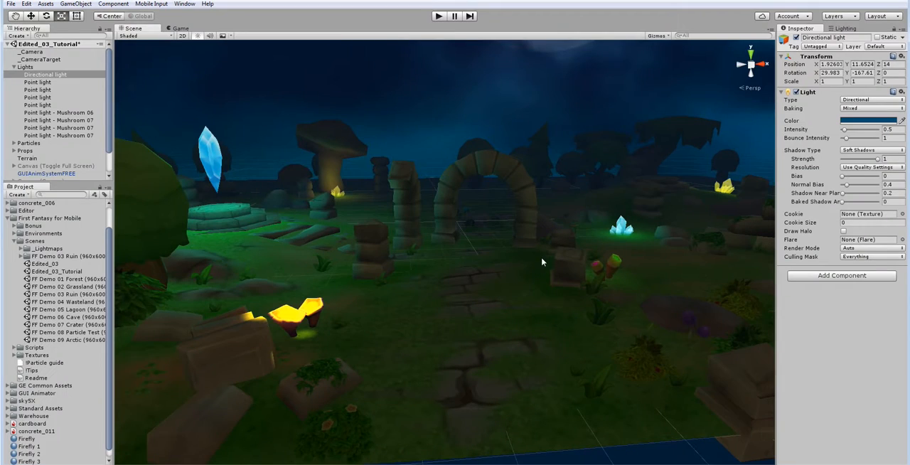
Step: Change the directional light's color to a muted violet-blue with hex value 484183FF
{"action": "left_click", "coordinate": [869, 123]}
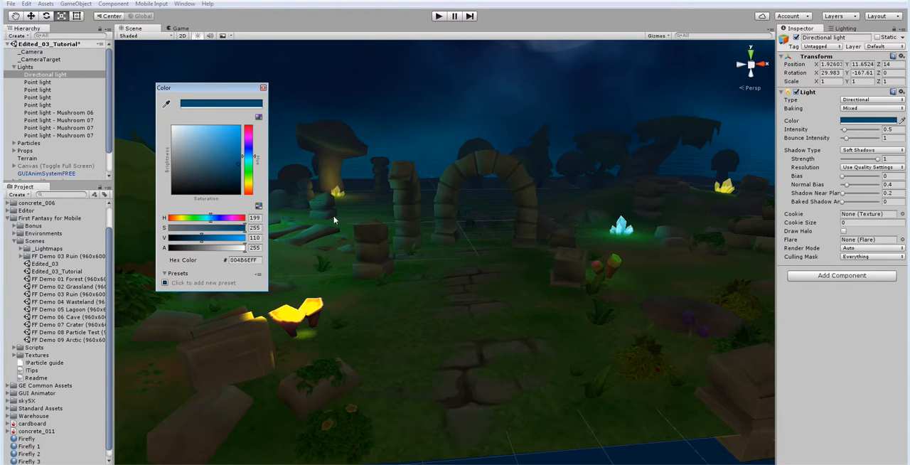
{"action": "left_click_drag", "start_coordinate": [251, 158], "coordinate": [254, 147]}
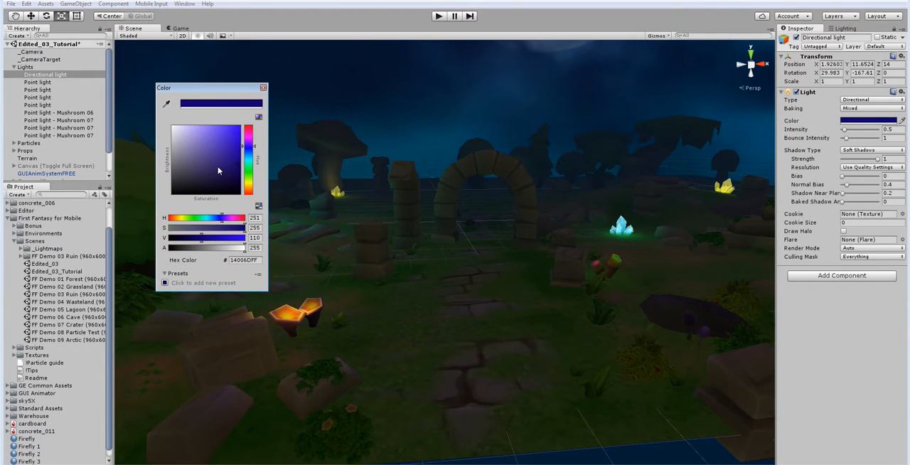
{"action": "mouse_move", "coordinate": [222, 171]}
{"action": "left_mouse_down"}
{"action": "mouse_move", "coordinate": [206, 158]}
{"action": "mouse_move", "coordinate": [254, 149]}
{"action": "left_mouse_up"}
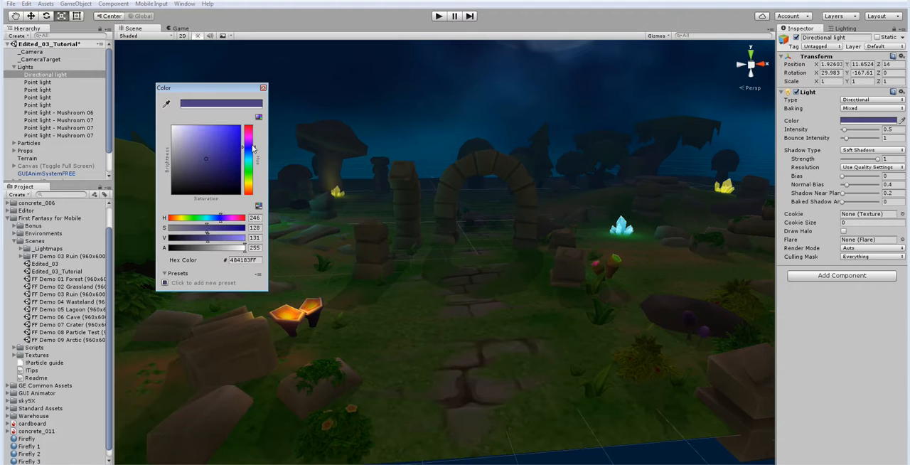
{"action": "left_click", "coordinate": [264, 87]}
Step: Inspect the ruins, path and plants under the directional light's new color from near and far
{"action": "right_click_drag", "start_coordinate": [374, 194], "coordinate": [420, 197]}
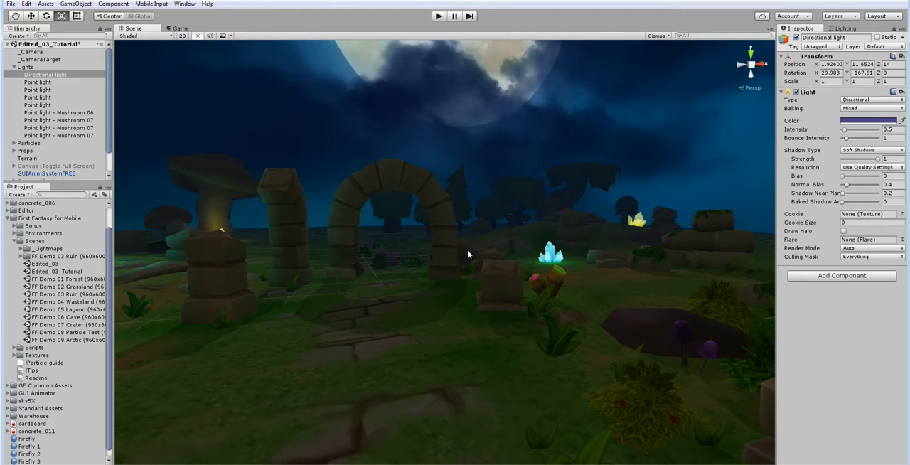
{"action": "right_click_drag", "start_coordinate": [467, 282], "coordinate": [416, 283]}
{"action": "key", "text": "s"}
{"action": "key", "text": "d"}
{"action": "key", "text": "w"}
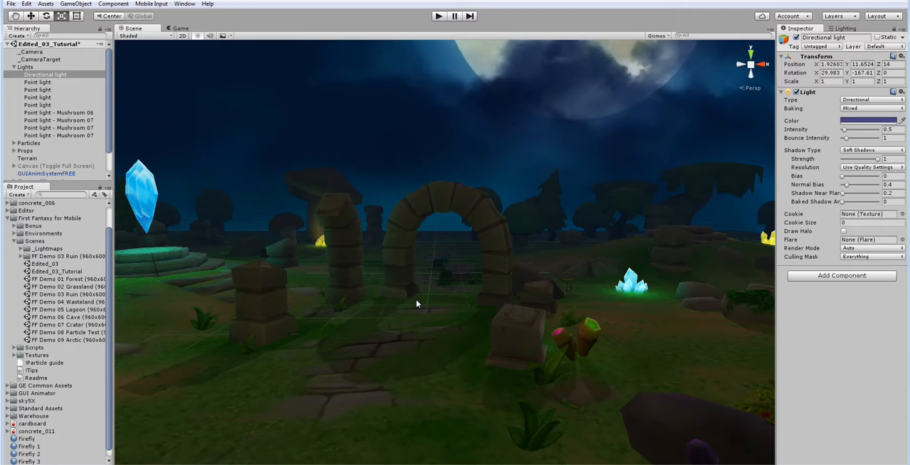
{"action": "key", "text": "a"}
{"action": "right_click_drag", "start_coordinate": [445, 304], "coordinate": [465, 345]}
{"action": "key", "text": "d"}
{"action": "key", "text": "s"}
{"action": "key", "text": "w"}
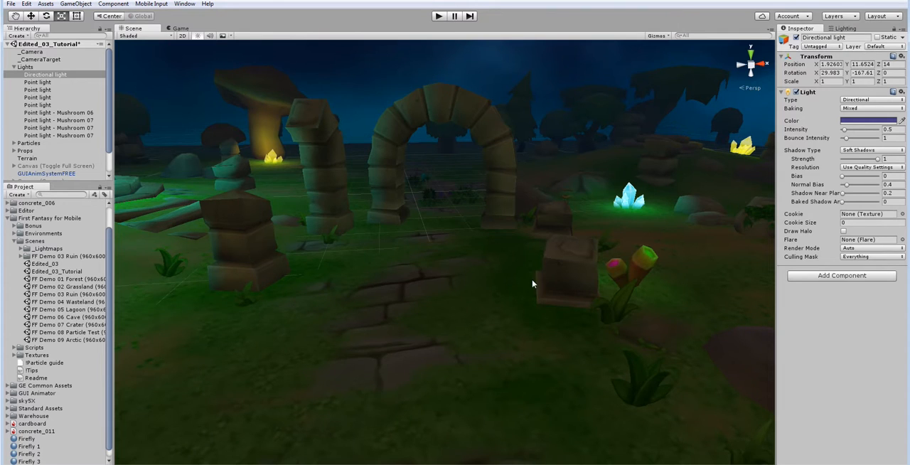
Step: Check the recolored lighting through the game camera and return to the Scene view
{"action": "right_click_drag", "start_coordinate": [532, 282], "coordinate": [529, 256]}
{"action": "left_click", "coordinate": [186, 29]}
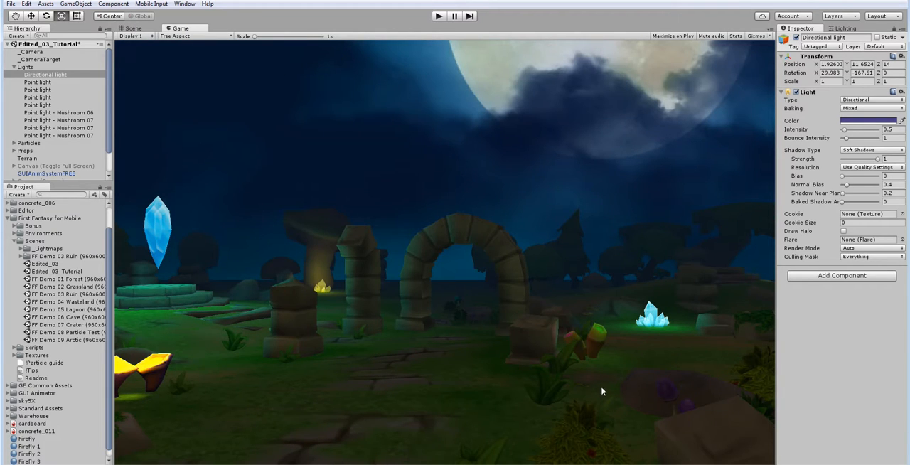
{"action": "left_click", "coordinate": [146, 30]}
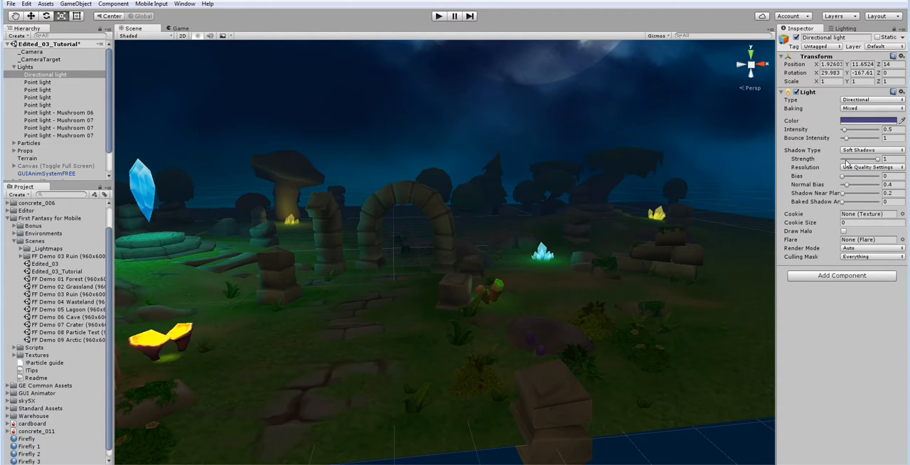
Step: Switch the directional light's baking mode to Realtime
{"action": "key", "text": "w"}
{"action": "mouse_move", "coordinate": [527, 226]}
{"action": "right_mouse_down"}
{"action": "mouse_move", "coordinate": [512, 221]}
{"action": "mouse_move", "coordinate": [523, 221]}
{"action": "right_mouse_up"}
{"action": "key", "text": "s"}
{"action": "left_click", "coordinate": [873, 109]}
{"action": "left_click", "coordinate": [864, 114]}
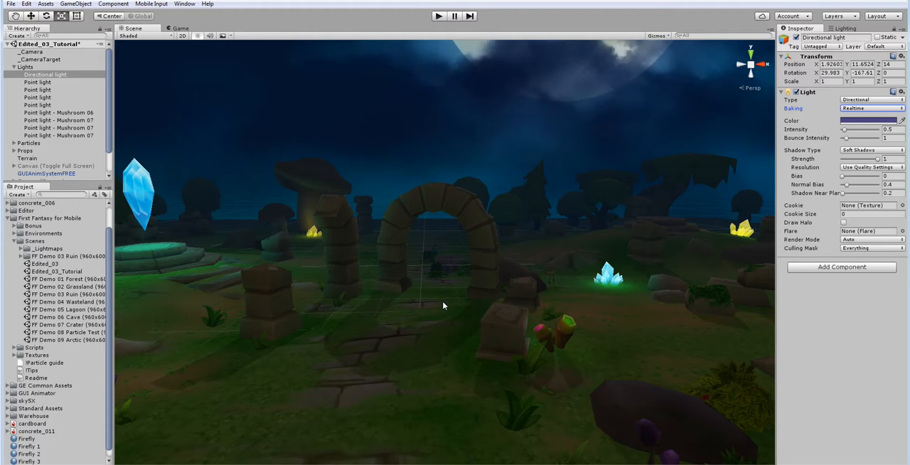
Step: Set the directional light's soft shadow strength to 0.4
{"action": "left_click", "coordinate": [879, 161]}
{"action": "left_click_drag", "start_coordinate": [878, 160], "coordinate": [862, 162]}
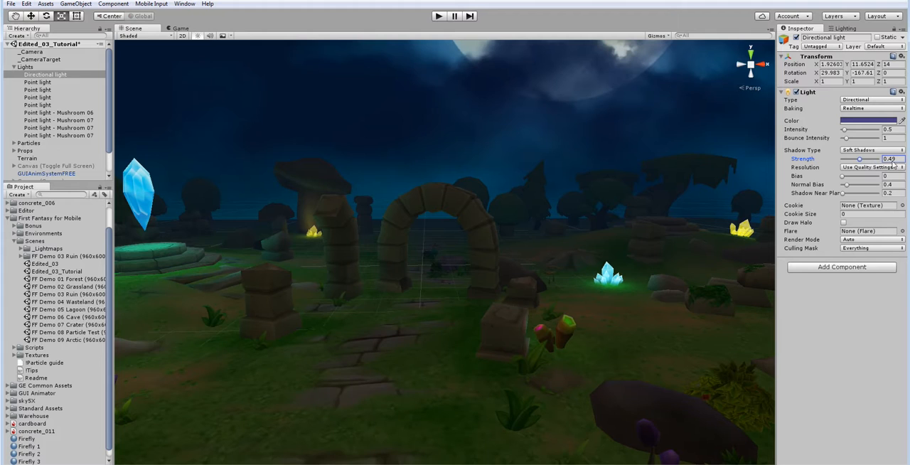
{"action": "left_click", "coordinate": [901, 159]}
{"action": "type", "text": "0.4"}
{"action": "right_click_drag", "start_coordinate": [468, 301], "coordinate": [468, 278]}
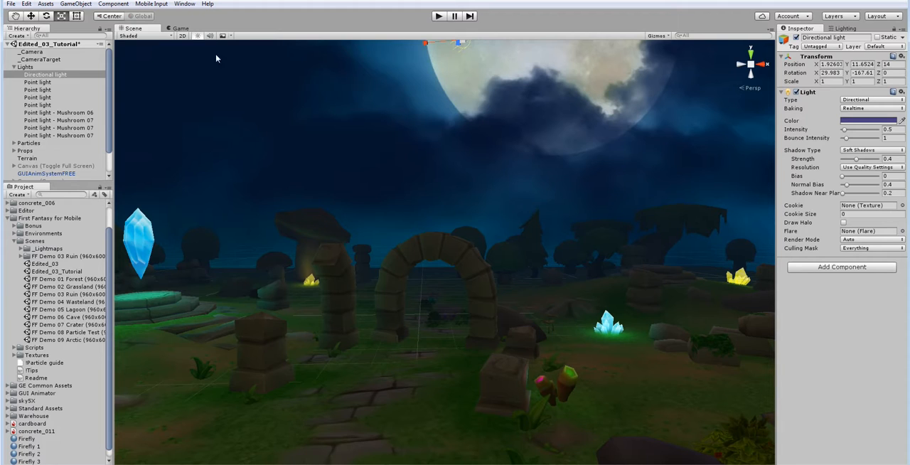
Step: Compare the softened shadows on the arch, pillars and path through the game camera and in the Scene view
{"action": "left_click", "coordinate": [180, 28]}
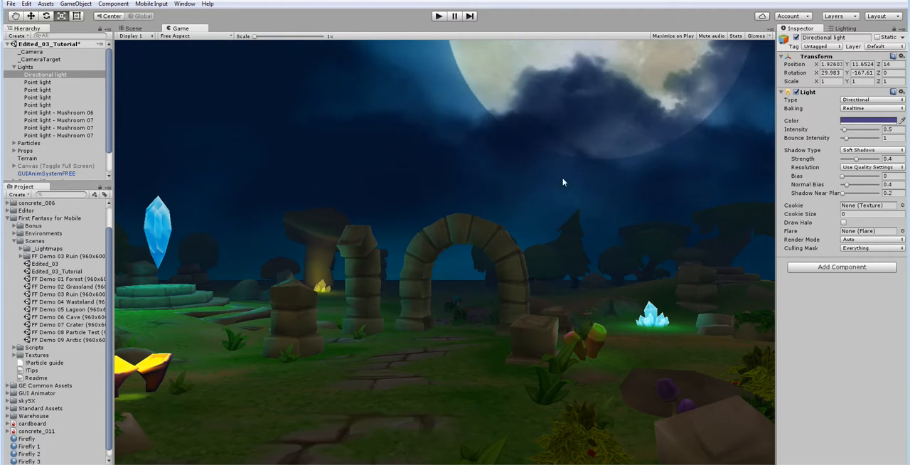
{"action": "left_click", "coordinate": [134, 29]}
{"action": "scroll", "coordinate": [429, 317], "scroll_direction": "up", "scroll_amount": 5}
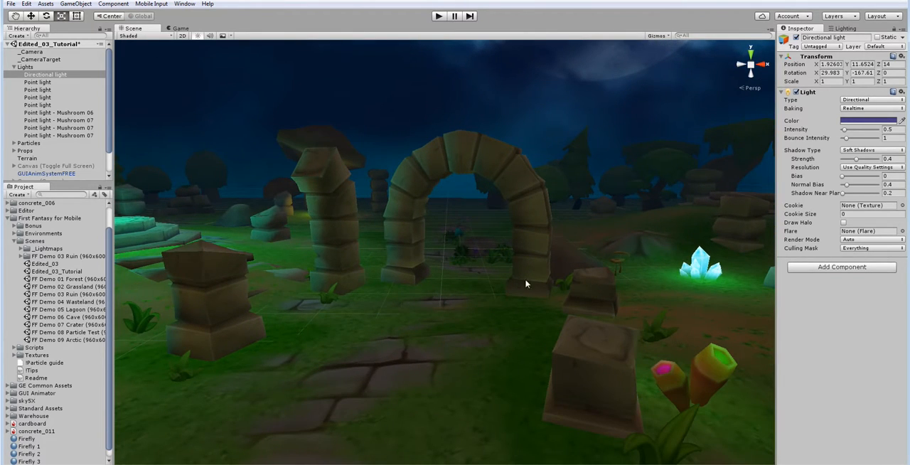
{"action": "key", "text": "s"}
{"action": "right_click_drag", "start_coordinate": [511, 326], "coordinate": [508, 332]}
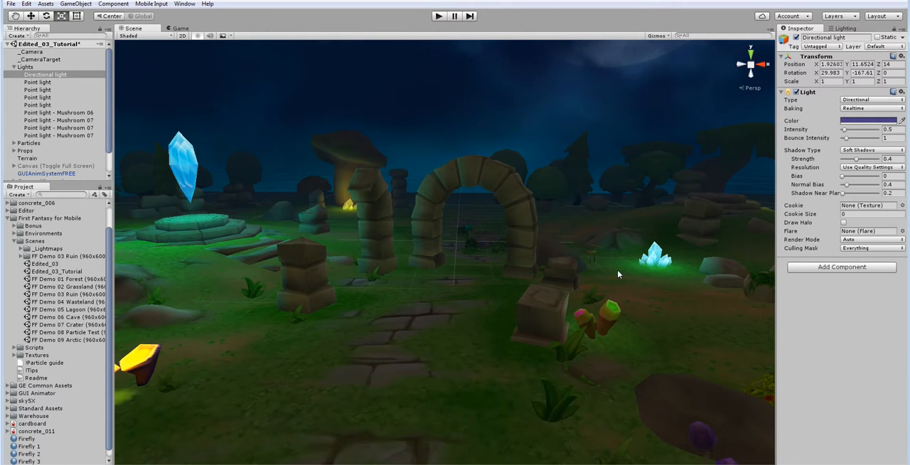
{"action": "right_click_drag", "start_coordinate": [594, 251], "coordinate": [592, 252]}
{"action": "left_click", "coordinate": [183, 30]}
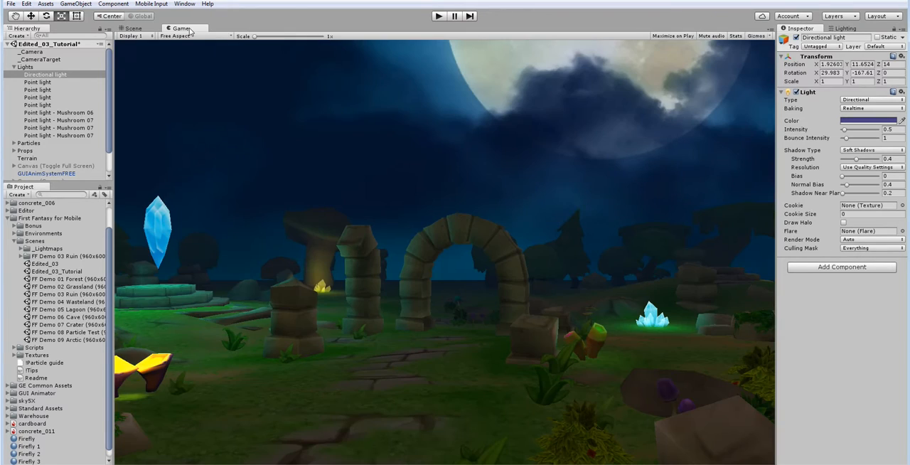
{"action": "left_click", "coordinate": [140, 30]}
Step: Set the scene's environment lighting to use Skybox as ambient source and Realtime ambient GI
{"action": "left_click", "coordinate": [829, 29]}
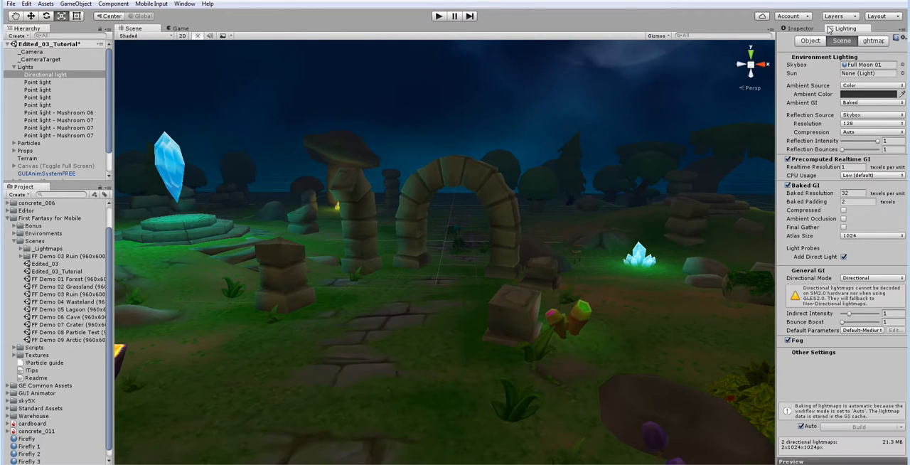
{"action": "left_click", "coordinate": [869, 86]}
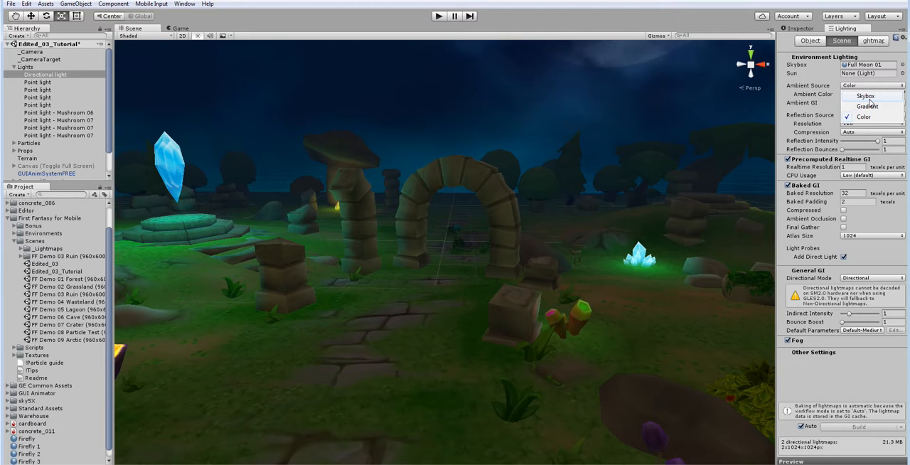
{"action": "left_click", "coordinate": [866, 97]}
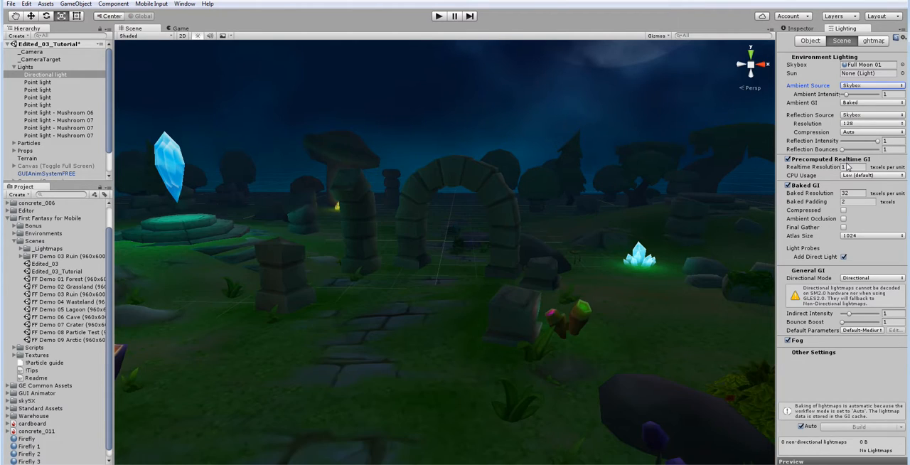
{"action": "left_click", "coordinate": [863, 103]}
{"action": "left_click", "coordinate": [861, 114]}
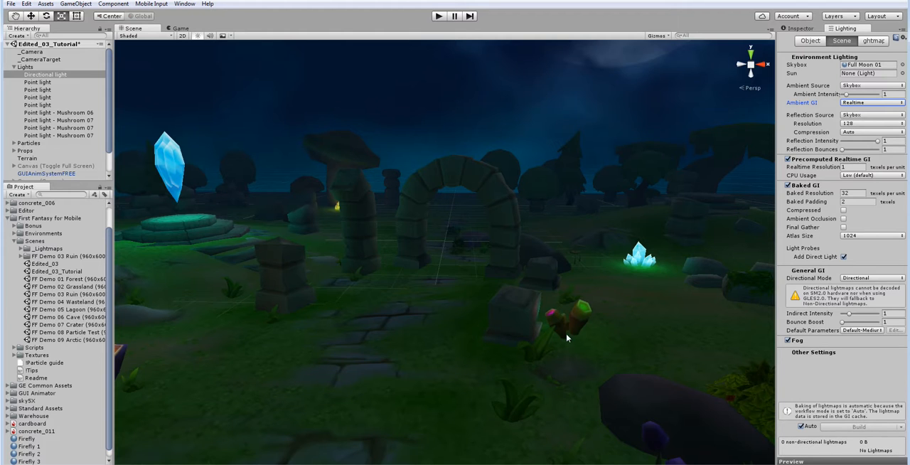
Step: Examine the skybox-based ambient lighting on the ruins from several viewpoints and through the game camera
{"action": "right_click_drag", "start_coordinate": [567, 337], "coordinate": [598, 297]}
{"action": "key", "text": "s"}
{"action": "key", "text": "w"}
{"action": "key", "text": "s"}
{"action": "key", "text": "w"}
{"action": "right_click_drag", "start_coordinate": [504, 355], "coordinate": [544, 312]}
{"action": "key", "text": "s"}
{"action": "key", "text": "w"}
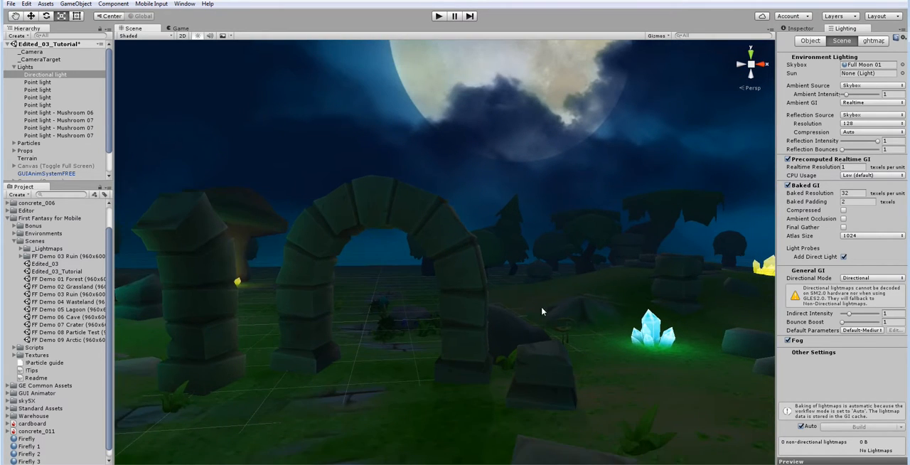
{"action": "left_click", "coordinate": [180, 27]}
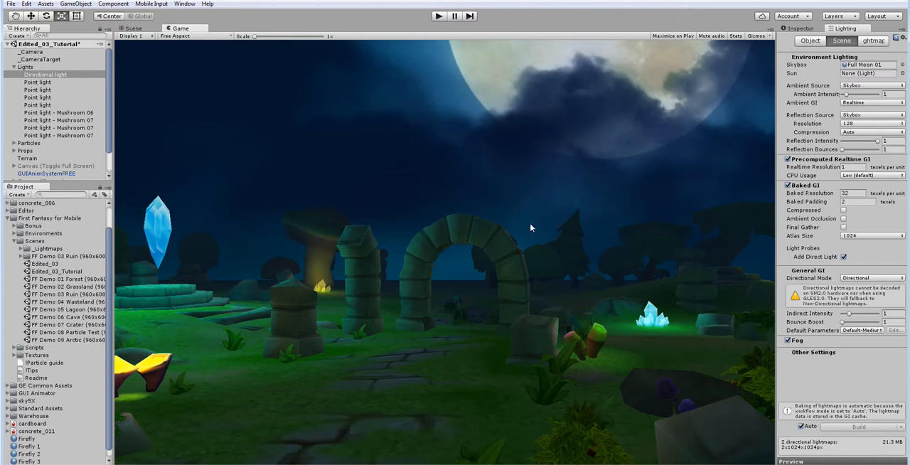
Step: Try Color as the ambient source for comparison, and restore Skybox
{"action": "left_click", "coordinate": [863, 86]}
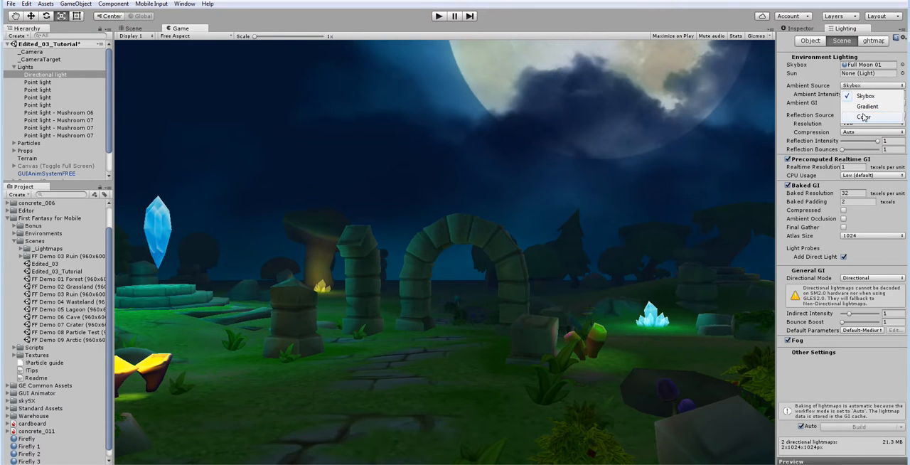
{"action": "left_click", "coordinate": [864, 117]}
{"action": "left_click", "coordinate": [865, 86]}
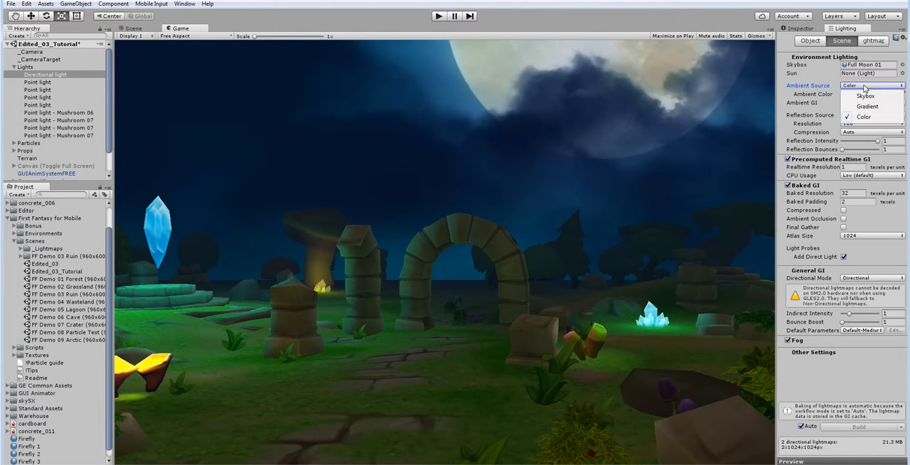
{"action": "left_click", "coordinate": [865, 95]}
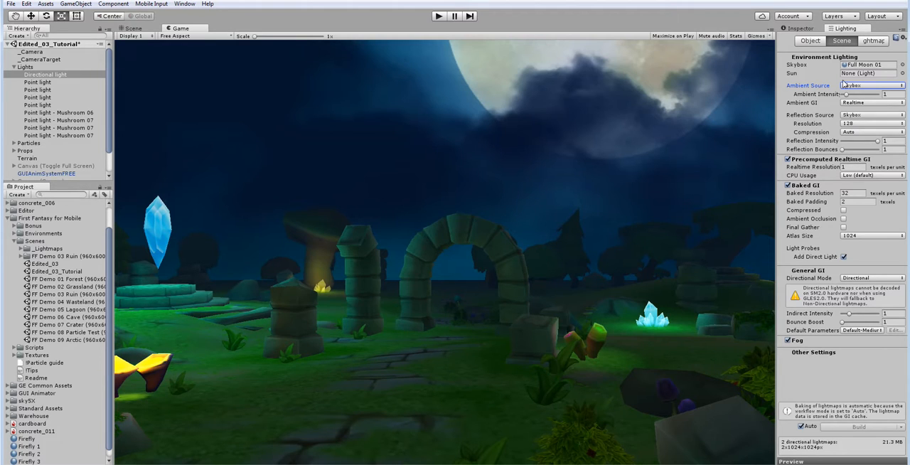
Step: Assign the directional light as the scene's Sun in the environment lighting and view the ruins in the Scene view
{"action": "left_click", "coordinate": [903, 74]}
{"action": "double_click", "coordinate": [328, 117]}
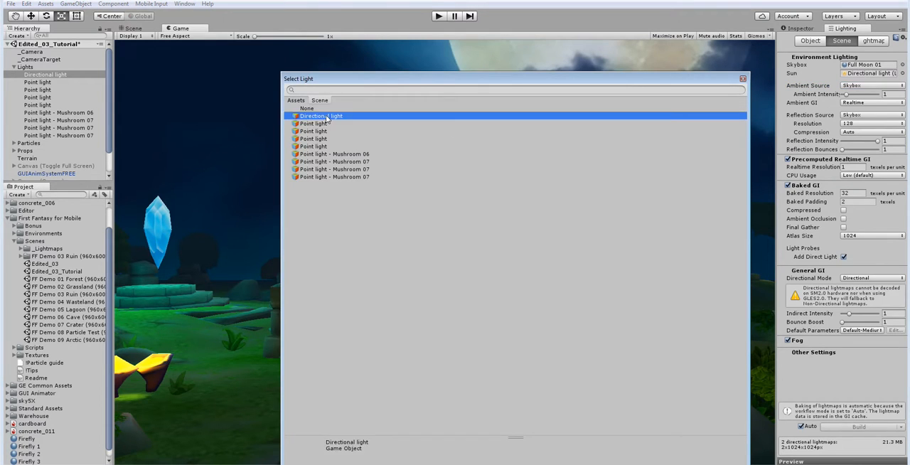
{"action": "left_click", "coordinate": [136, 31]}
{"action": "right_click_drag", "start_coordinate": [476, 215], "coordinate": [476, 239]}
{"action": "scroll", "coordinate": [476, 238], "scroll_direction": "down", "scroll_amount": 4}
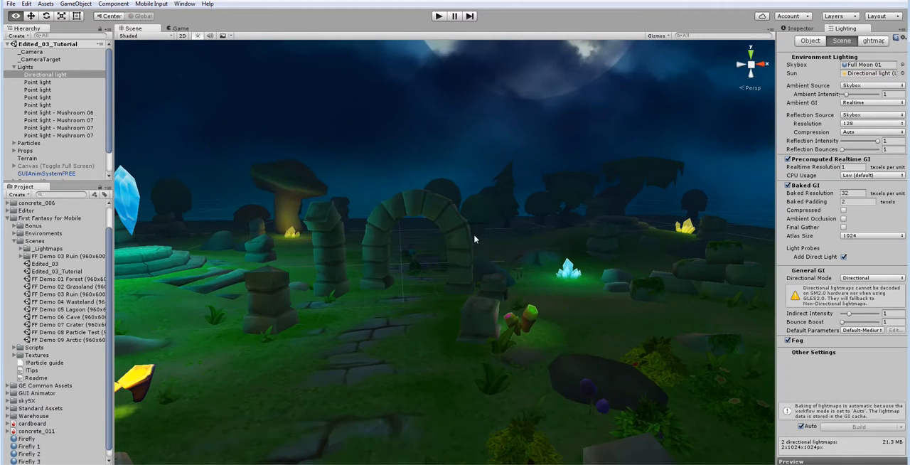
Step: Raise the directional light's shadow strength to 0.91 and check the result through the game camera
{"action": "left_click", "coordinate": [808, 30]}
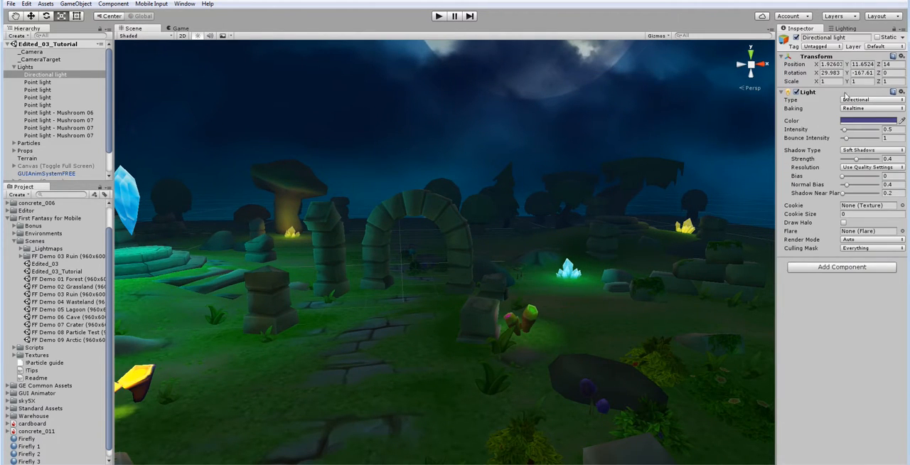
{"action": "left_click_drag", "start_coordinate": [857, 159], "coordinate": [876, 162]}
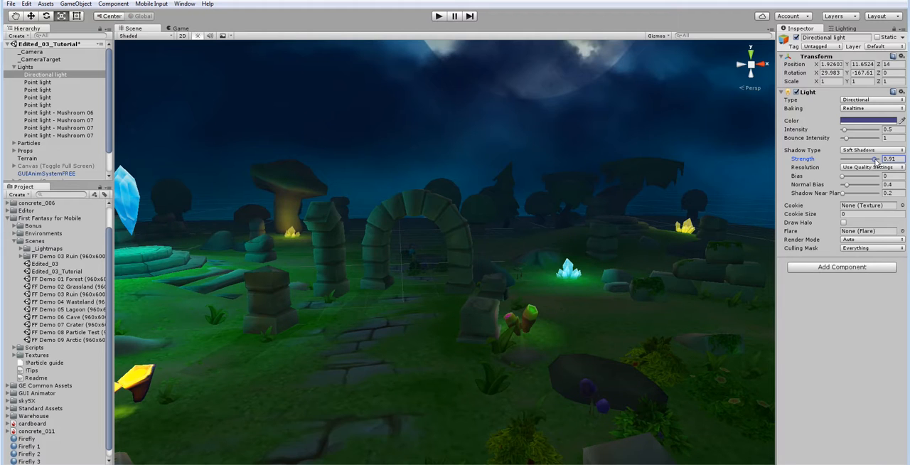
{"action": "left_click", "coordinate": [187, 30]}
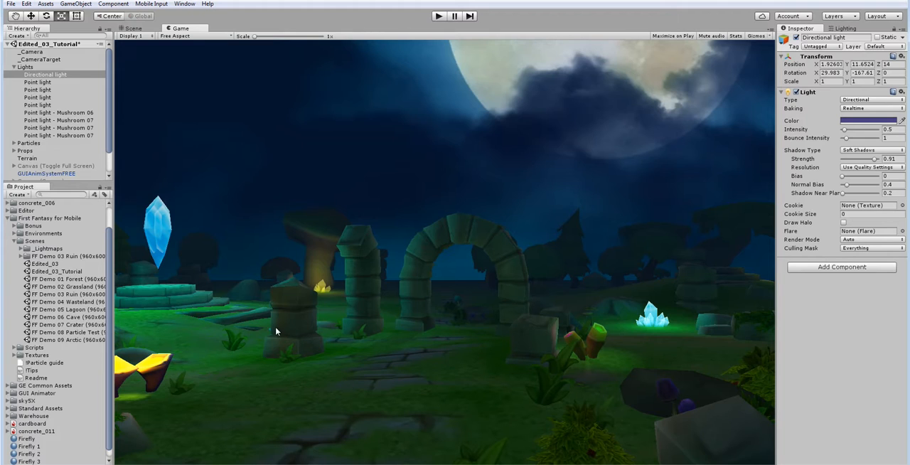
{"action": "left_click", "coordinate": [130, 29]}
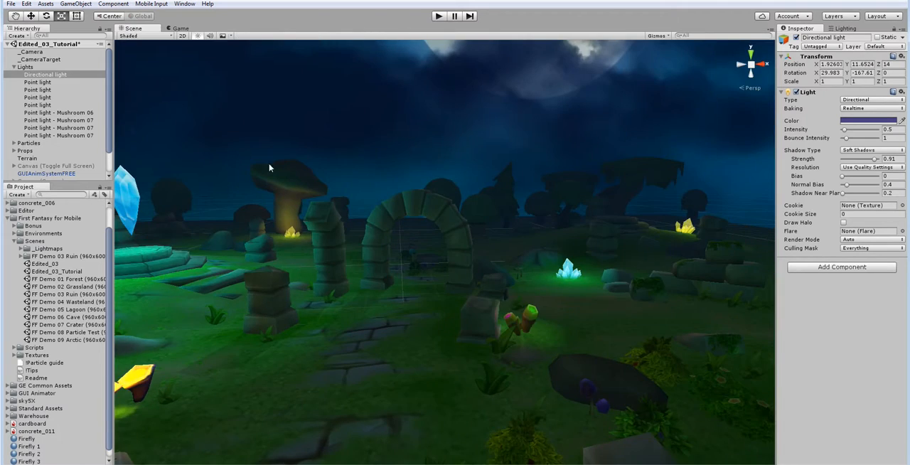
{"action": "right_click_drag", "start_coordinate": [272, 168], "coordinate": [250, 178]}
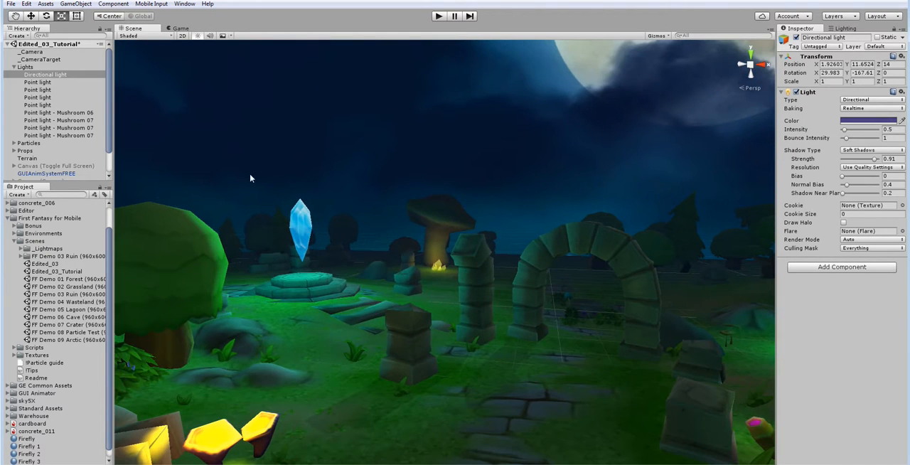
Step: Recolor the point light at the large floating crystal with a bright blue sampled from the crystal itself
{"action": "left_click", "coordinate": [77, 84]}
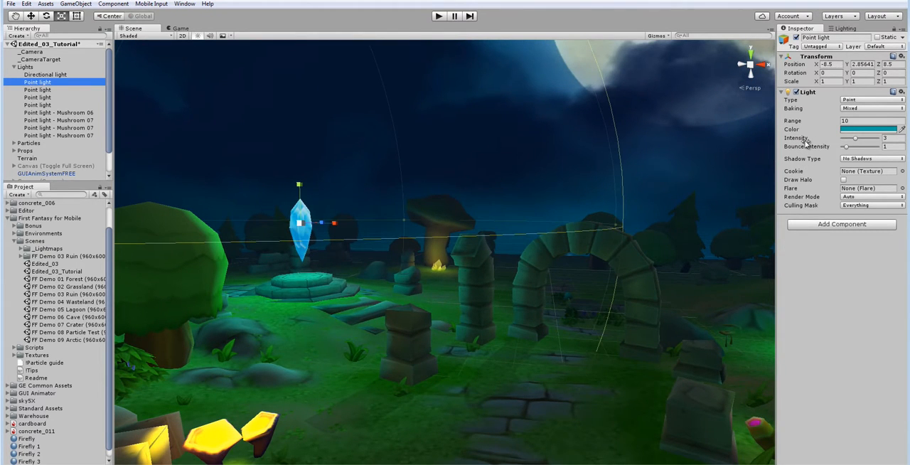
{"action": "right_click_drag", "start_coordinate": [478, 216], "coordinate": [462, 254]}
{"action": "key", "text": "w"}
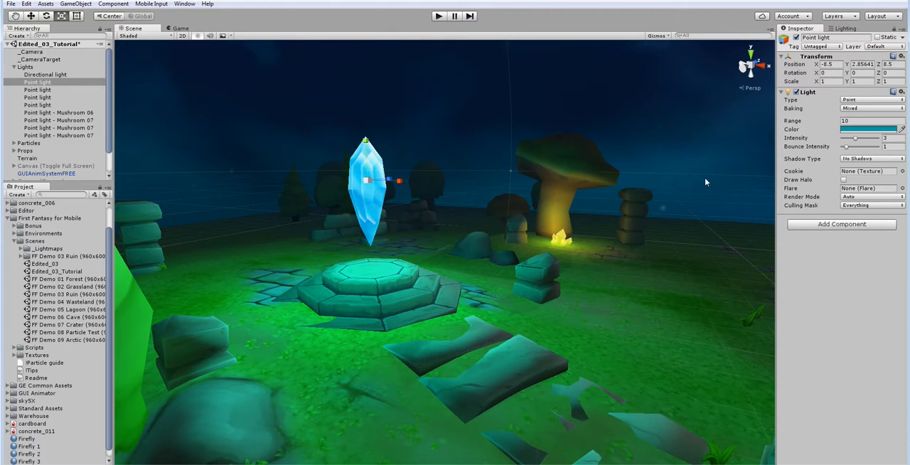
{"action": "right_click_drag", "start_coordinate": [475, 200], "coordinate": [523, 190]}
{"action": "key", "text": "w"}
{"action": "key", "text": "a"}
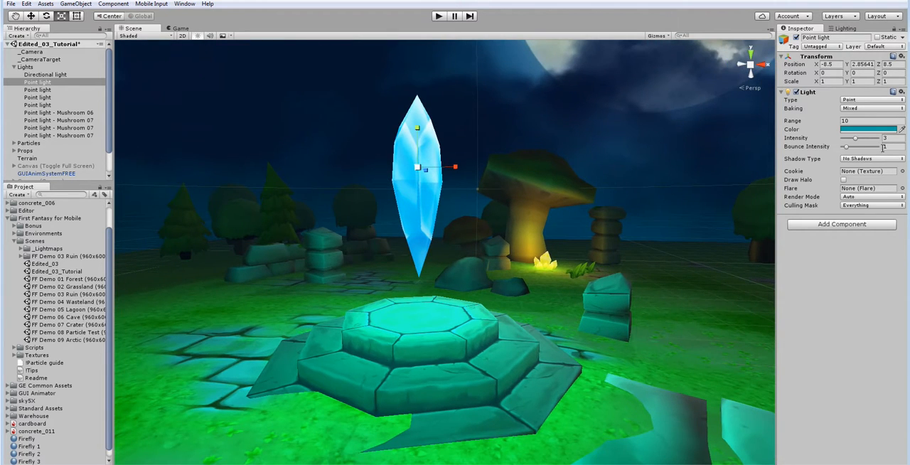
{"action": "left_click", "coordinate": [902, 130]}
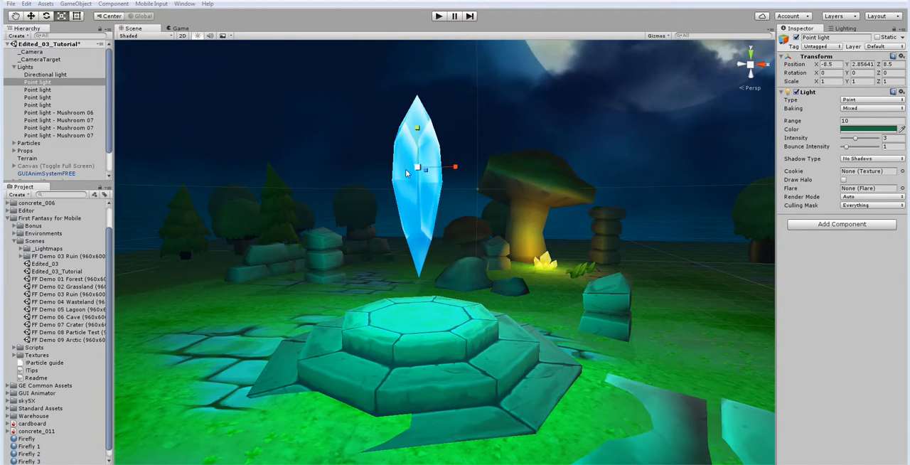
{"action": "left_click", "coordinate": [849, 132]}
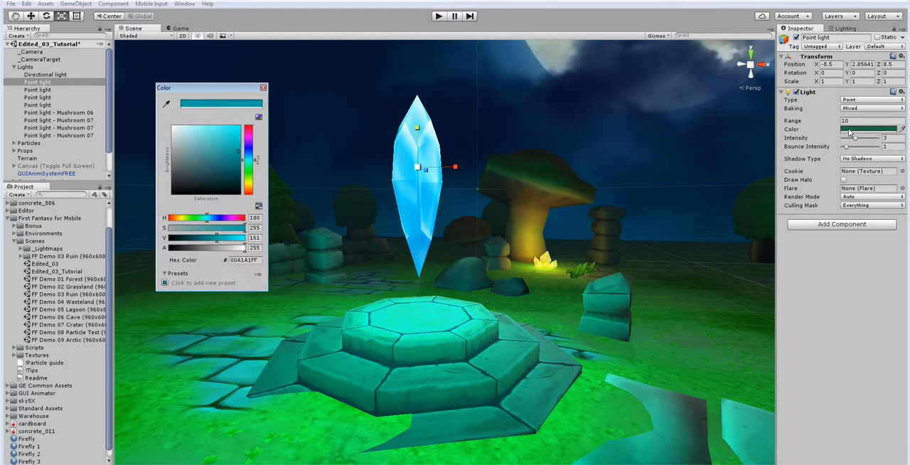
{"action": "left_click", "coordinate": [165, 104]}
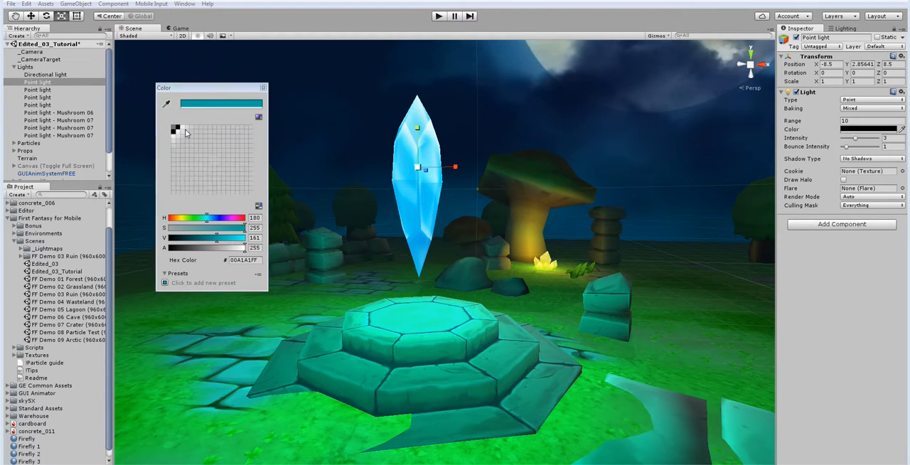
{"action": "left_click", "coordinate": [409, 167]}
{"action": "left_click", "coordinate": [263, 87]}
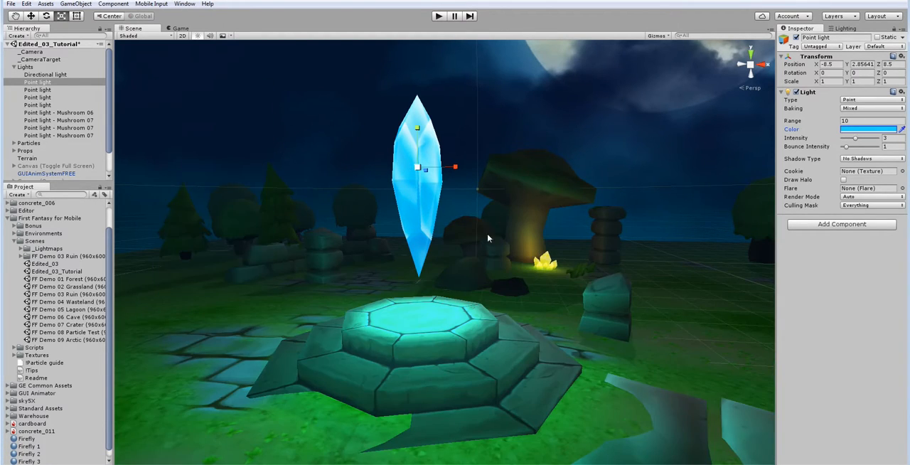
Step: Recolor the point light at the small blue crystal cluster with a light cyan sampled from its crystals
{"action": "right_click_drag", "start_coordinate": [488, 237], "coordinate": [420, 288]}
{"action": "left_click", "coordinate": [58, 91]}
{"action": "key", "text": "f"}
{"action": "right_click_drag", "start_coordinate": [498, 228], "coordinate": [510, 245]}
{"action": "key", "text": "w"}
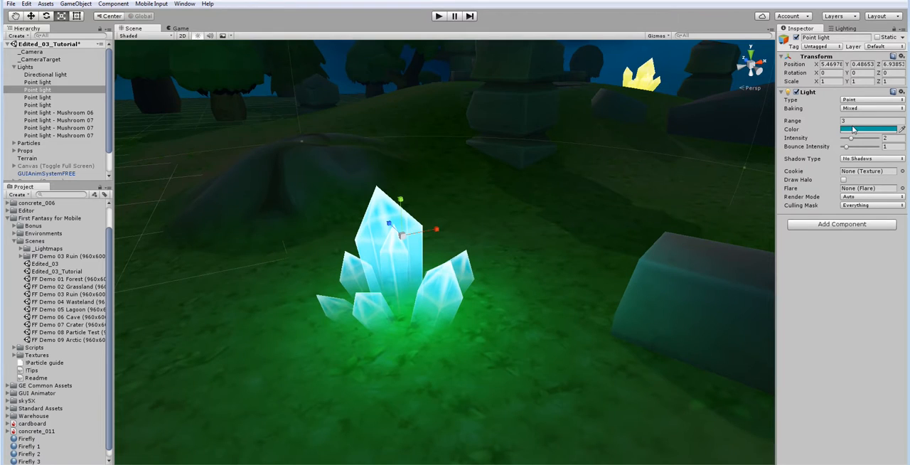
{"action": "left_click", "coordinate": [857, 130]}
{"action": "left_click", "coordinate": [167, 104]}
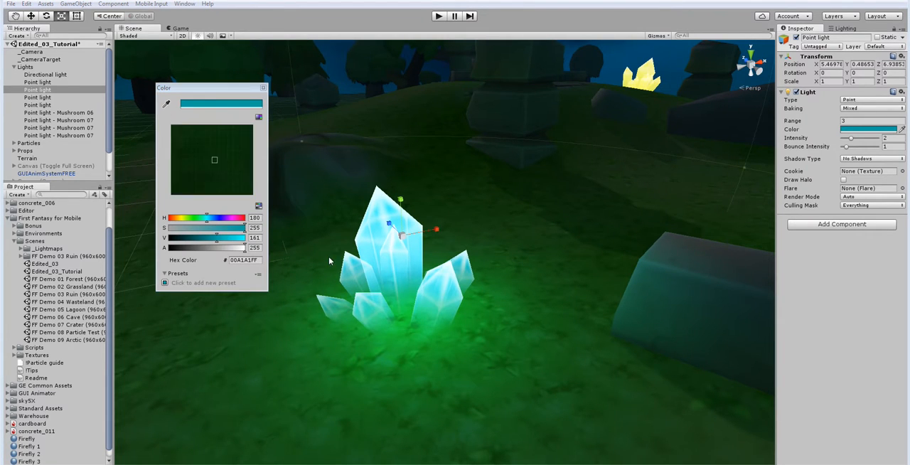
{"action": "left_click", "coordinate": [367, 256]}
{"action": "left_click", "coordinate": [263, 88]}
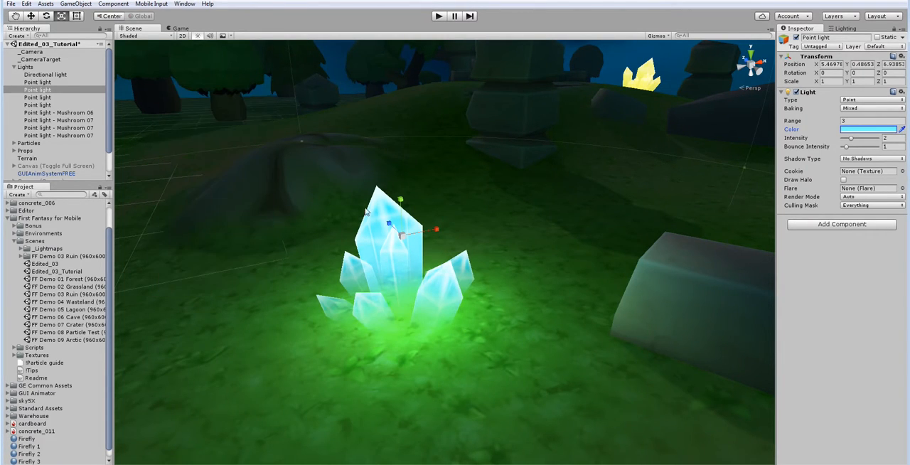
Step: Recolor the point light at the yellow crystal cluster beside the giant mushroom with a bright yellow sampled from its crystals
{"action": "right_click_drag", "start_coordinate": [265, 91], "coordinate": [271, 242]}
{"action": "key", "text": "a"}
{"action": "left_click", "coordinate": [71, 99]}
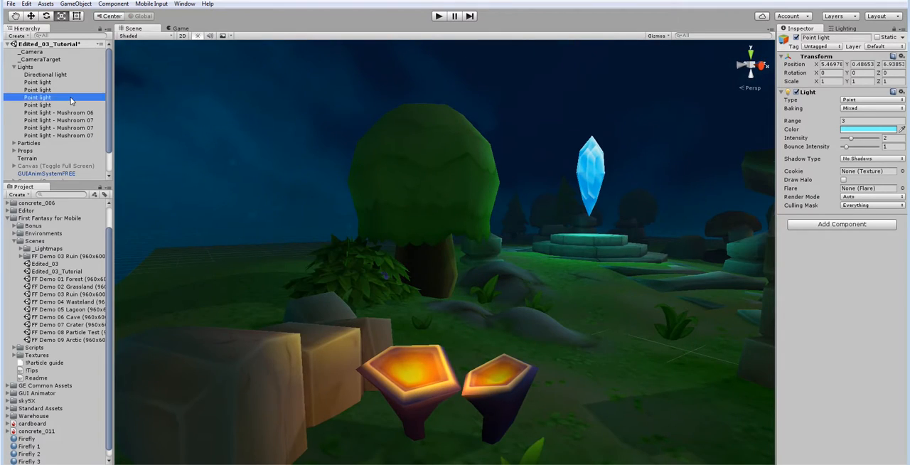
{"action": "right_click_drag", "start_coordinate": [444, 172], "coordinate": [547, 186]}
{"action": "key", "text": "s"}
{"action": "key", "text": "w"}
{"action": "left_click", "coordinate": [854, 131]}
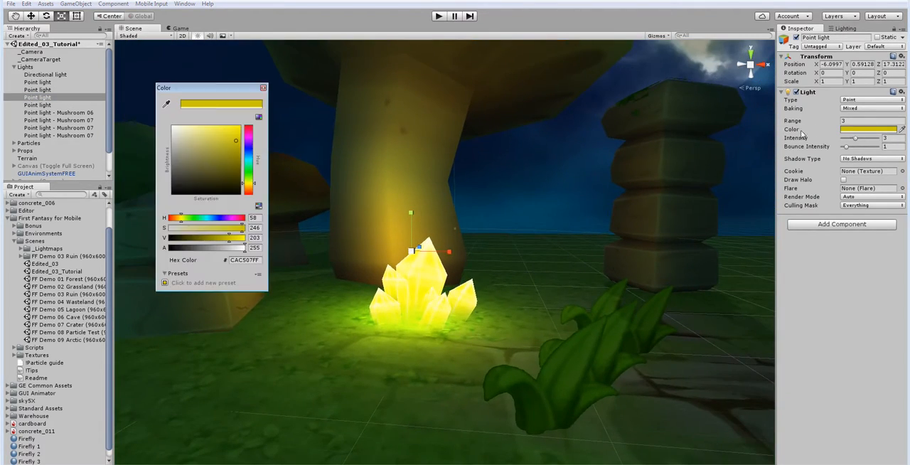
{"action": "left_click", "coordinate": [166, 104]}
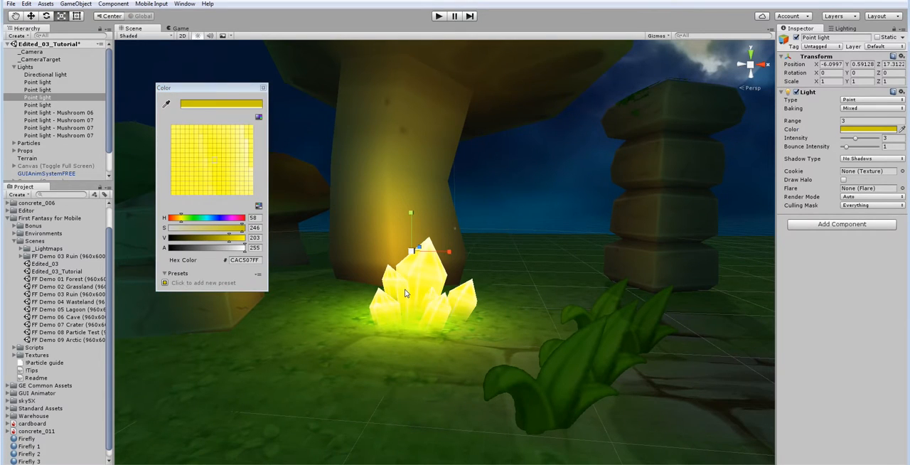
{"action": "left_click", "coordinate": [407, 292]}
{"action": "right_click_drag", "start_coordinate": [294, 221], "coordinate": [338, 238]}
Step: Recolor the remaining crystal point light with the yellow-green C1DC2A sampled from the base of its yellow crystals
{"action": "left_click", "coordinate": [48, 98]}
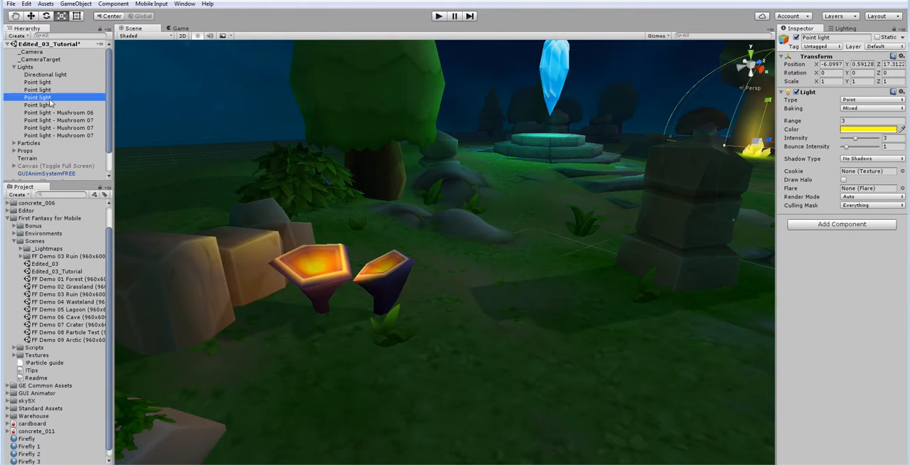
{"action": "left_click", "coordinate": [47, 105]}
{"action": "right_click_drag", "start_coordinate": [487, 131], "coordinate": [595, 144]}
{"action": "key", "text": "f"}
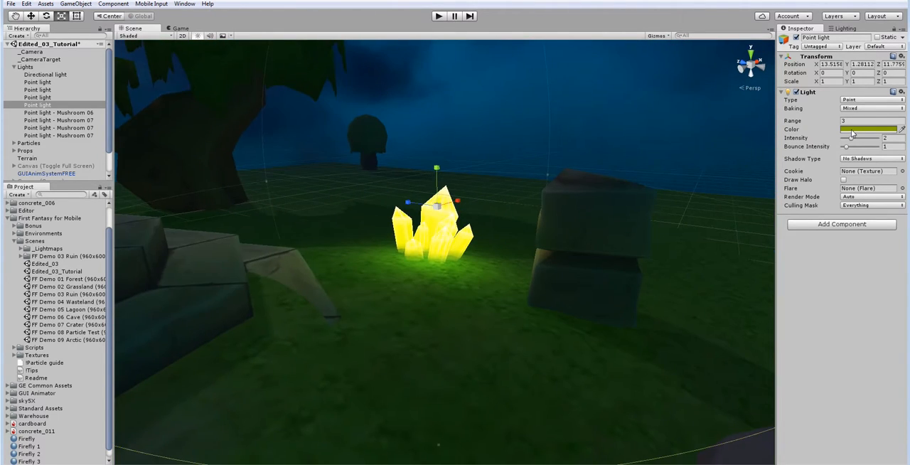
{"action": "left_click", "coordinate": [852, 130]}
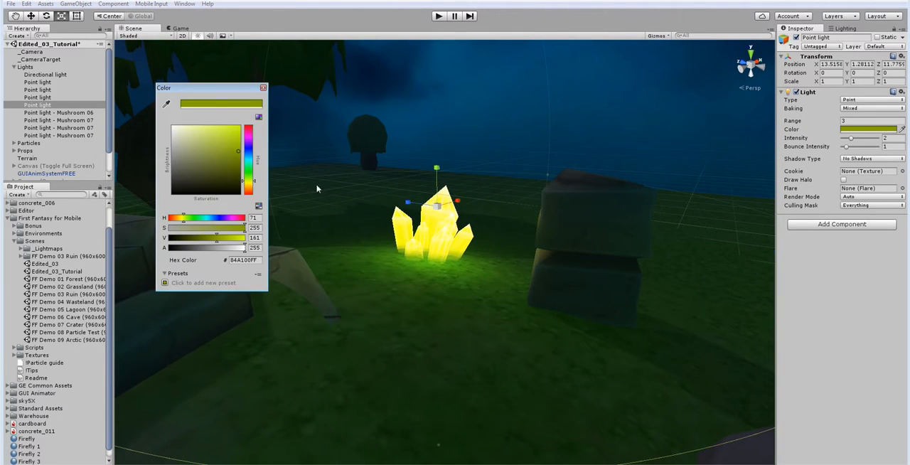
{"action": "left_click", "coordinate": [166, 104]}
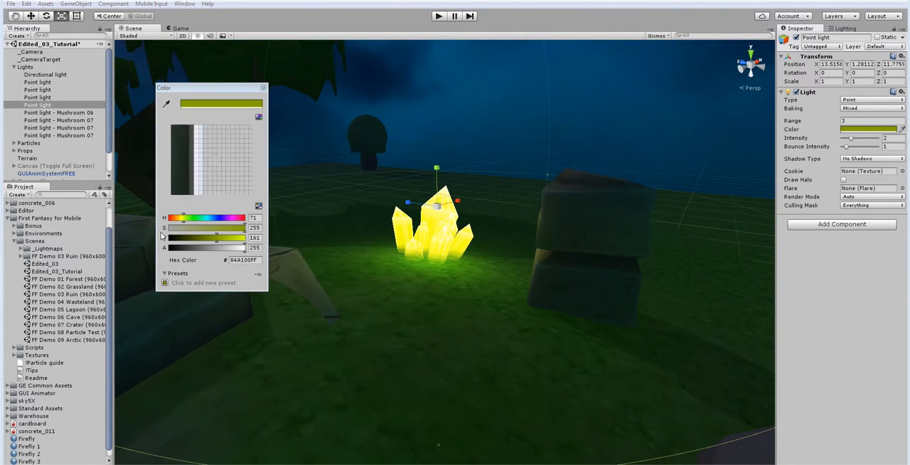
{"action": "left_click", "coordinate": [418, 254]}
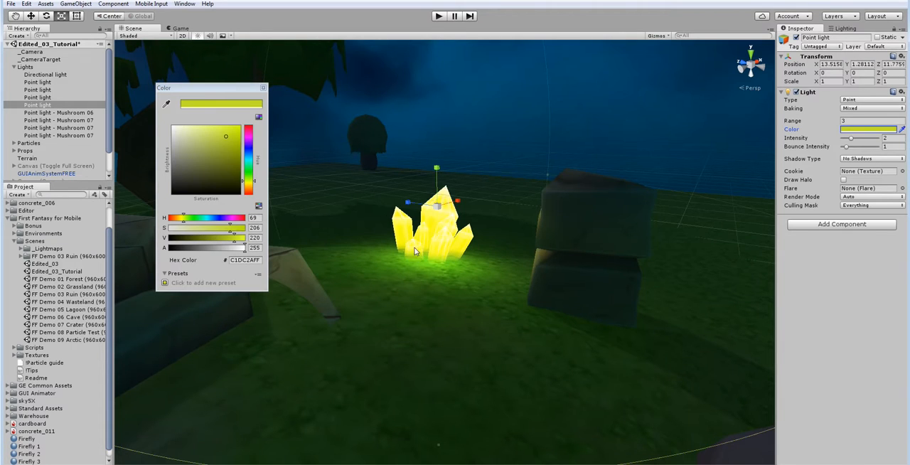
{"action": "left_click", "coordinate": [263, 88]}
Step: Frame the Mushroom 06 point light and examine its glow in the Scene view and through the game camera
{"action": "right_click_drag", "start_coordinate": [238, 238], "coordinate": [334, 285]}
{"action": "left_click", "coordinate": [58, 112]}
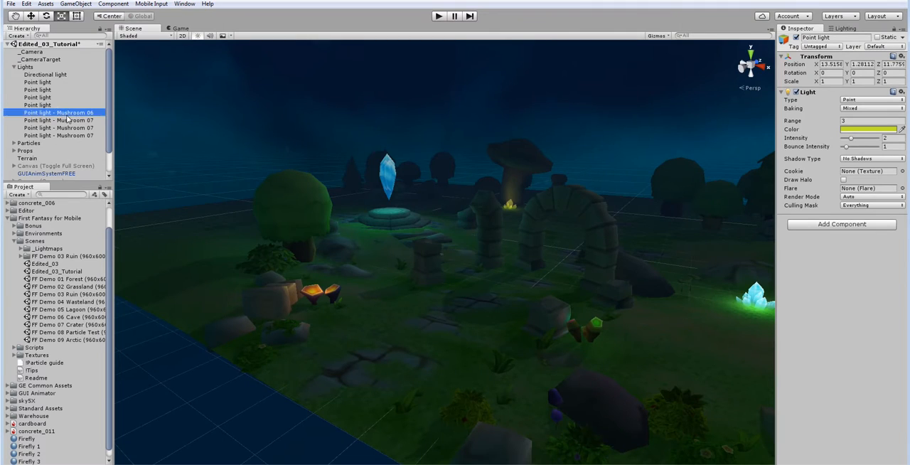
{"action": "key", "text": "f"}
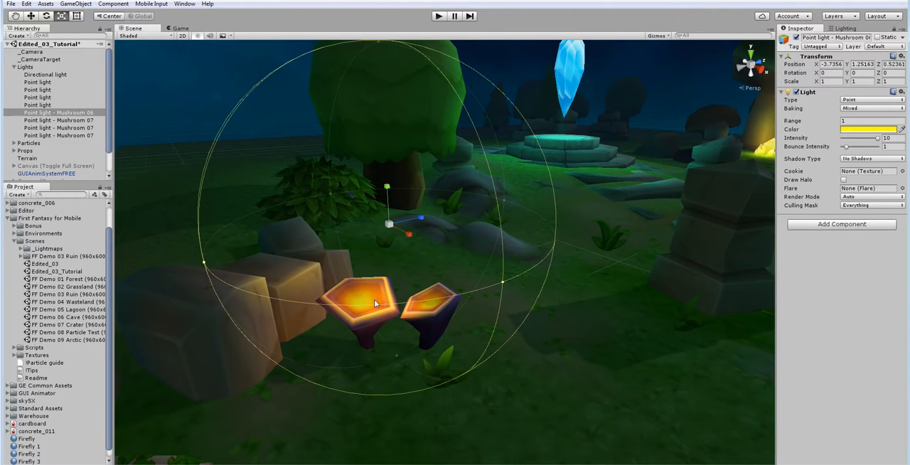
{"action": "right_click_drag", "start_coordinate": [504, 271], "coordinate": [512, 241]}
{"action": "left_click", "coordinate": [181, 28]}
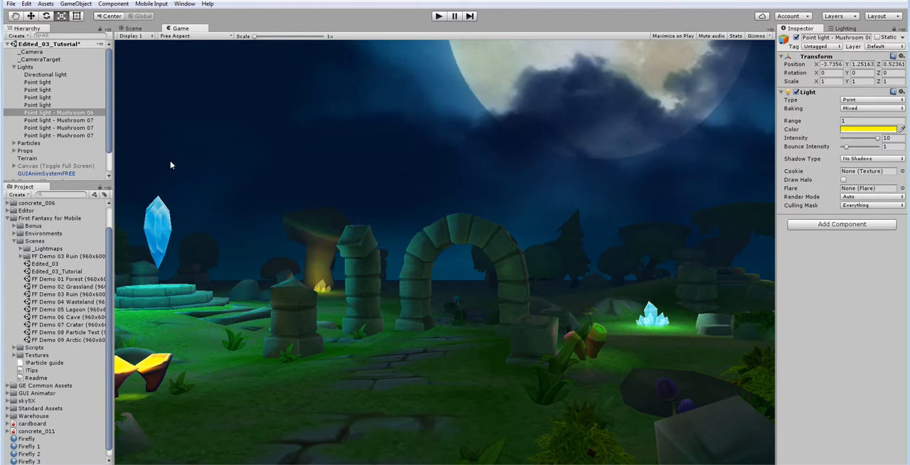
{"action": "left_click", "coordinate": [128, 28]}
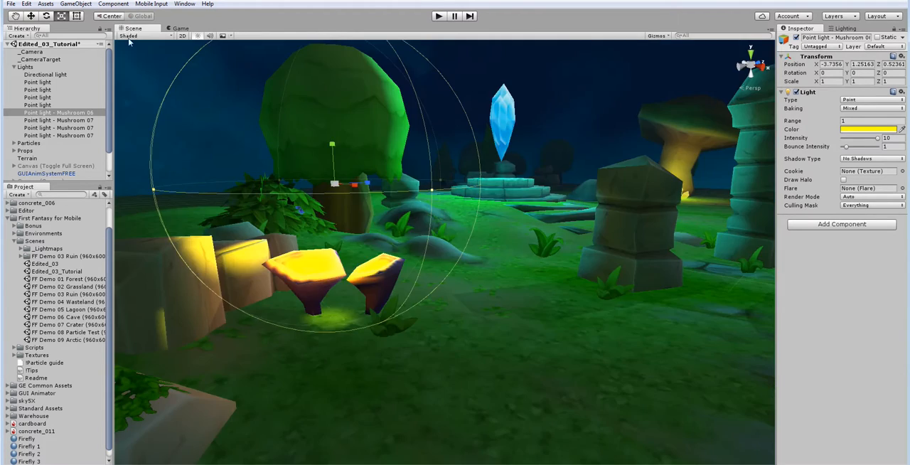
Step: Review the moonlit ruins, the directional light's settings and the scene's environment lighting settings
{"action": "right_click_drag", "start_coordinate": [378, 273], "coordinate": [541, 163]}
{"action": "left_click", "coordinate": [645, 260]}
{"action": "key", "text": "w"}
{"action": "key", "text": "a"}
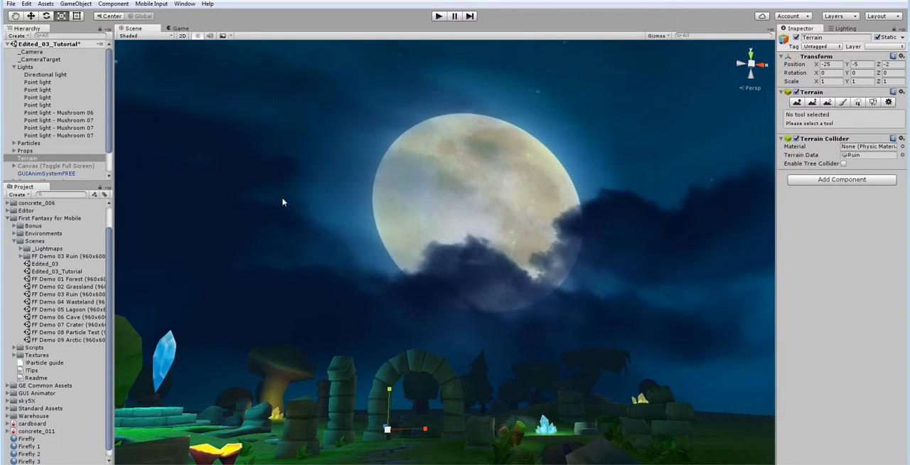
{"action": "left_click", "coordinate": [45, 75]}
{"action": "left_click", "coordinate": [179, 29]}
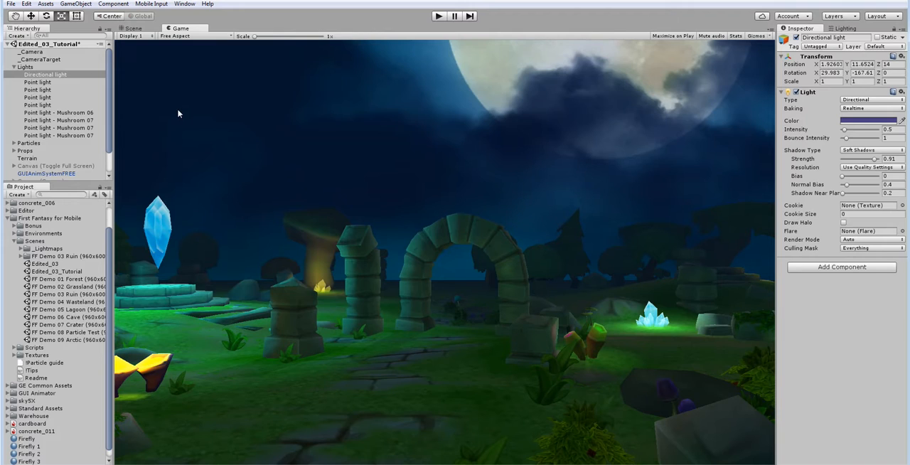
{"action": "left_click", "coordinate": [842, 28]}
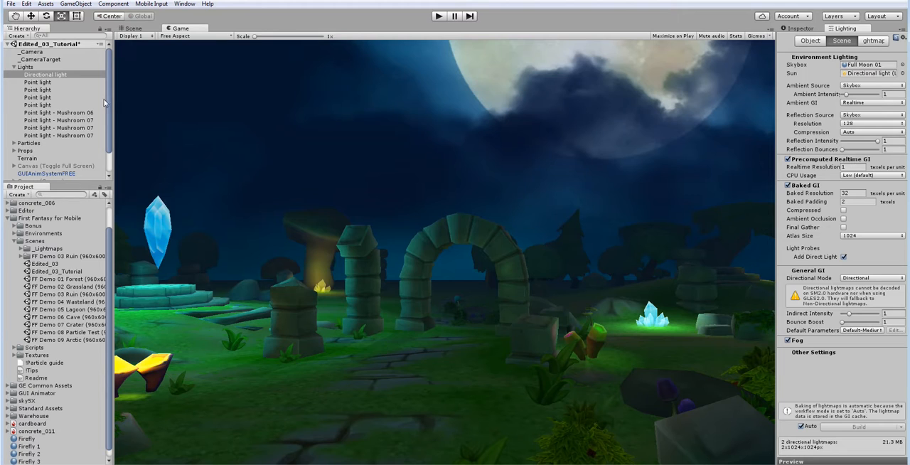
Step: Examine the floating crystal's point light, its settings and the area it illuminates in the Scene view
{"action": "left_click", "coordinate": [40, 82]}
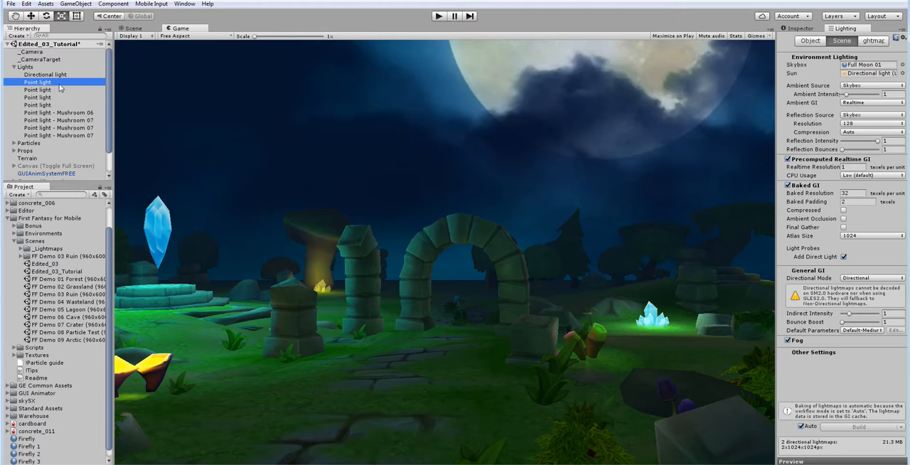
{"action": "left_click", "coordinate": [134, 28]}
{"action": "right_click_drag", "start_coordinate": [489, 136], "coordinate": [352, 263]}
{"action": "key", "text": "w"}
{"action": "left_click", "coordinate": [789, 30]}
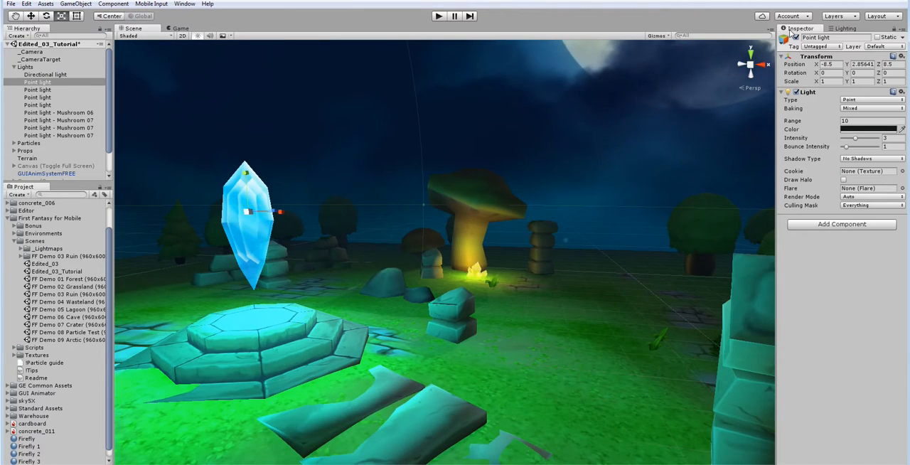
{"action": "right_click_drag", "start_coordinate": [478, 167], "coordinate": [448, 204]}
{"action": "key", "text": "s"}
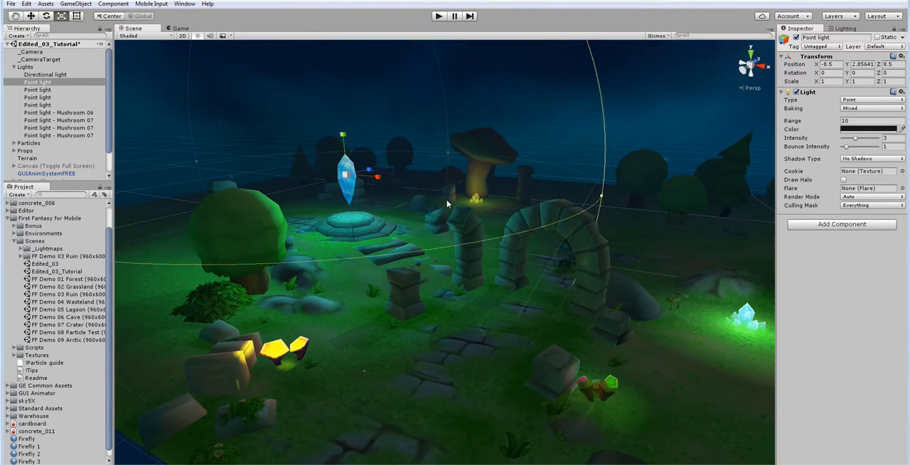
{"action": "left_click", "coordinate": [56, 82]}
{"action": "right_click_drag", "start_coordinate": [551, 187], "coordinate": [521, 169]}
{"action": "key", "text": "w"}
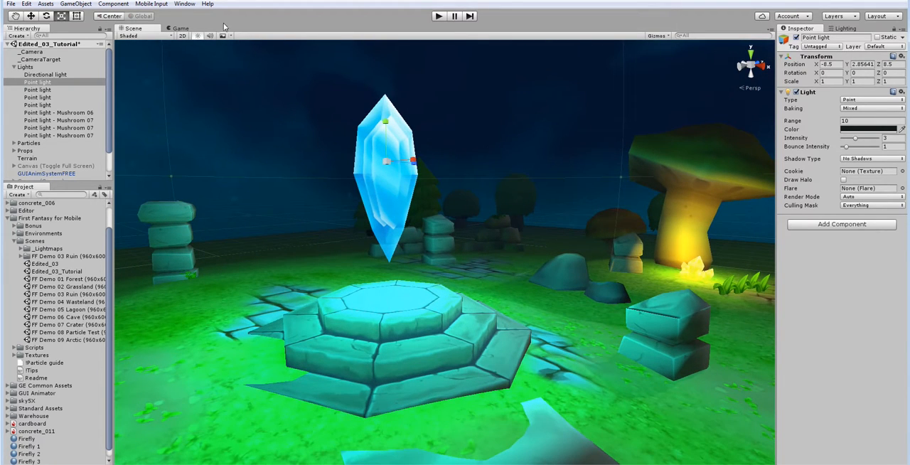
Step: Try a slightly paler, brighter blue on the floating crystal's point light while viewing through the game camera
{"action": "left_click", "coordinate": [174, 29]}
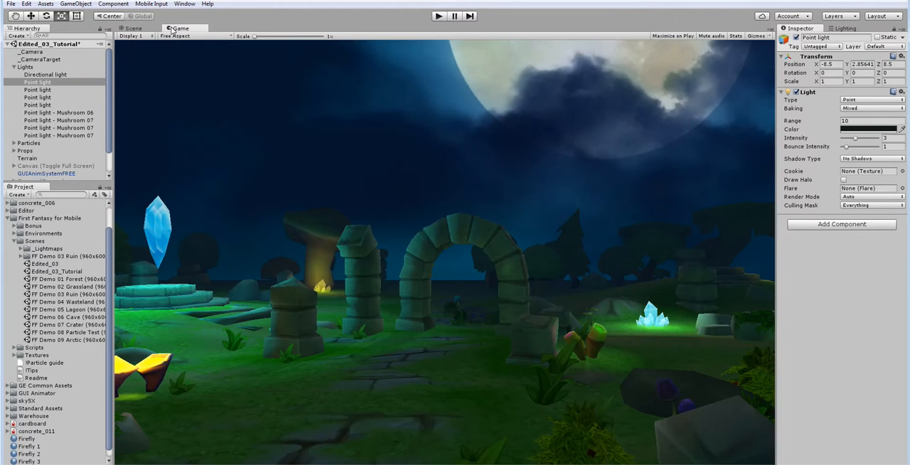
{"action": "left_click", "coordinate": [861, 129]}
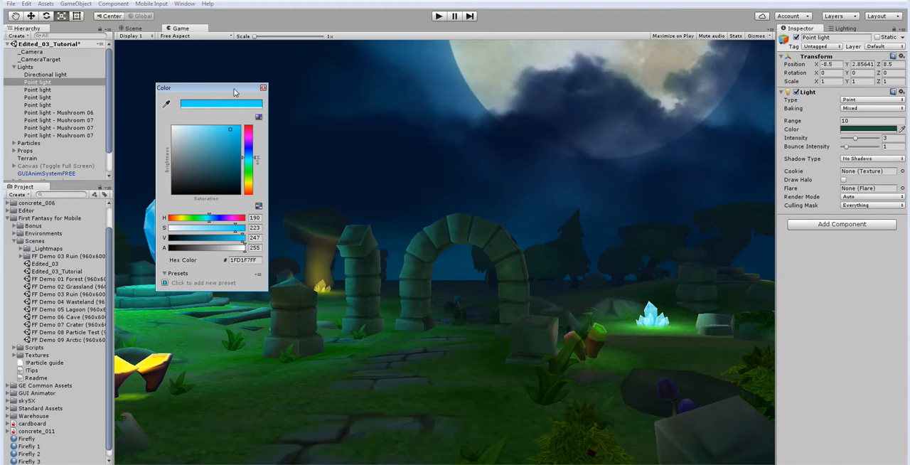
{"action": "left_click_drag", "start_coordinate": [232, 129], "coordinate": [226, 127]}
{"action": "left_click", "coordinate": [263, 87]}
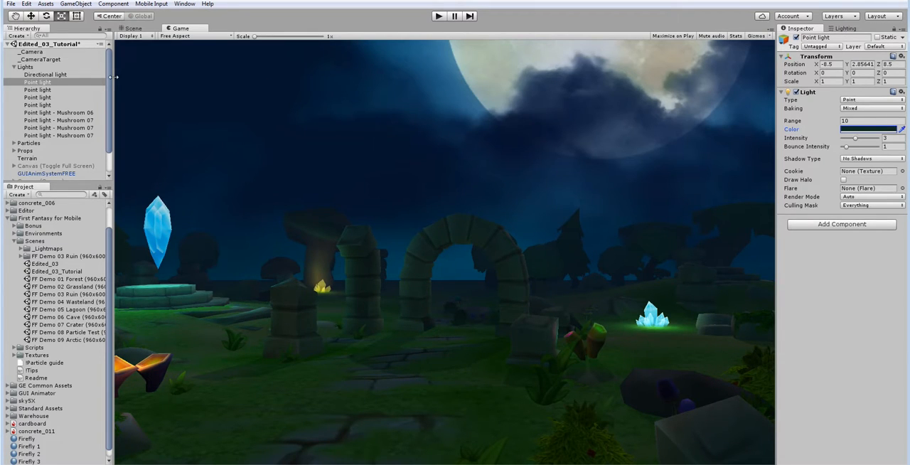
Step: Set the floating crystal's point light to a fully bright, saturated cyan-blue of about 05D3FF
{"action": "left_click", "coordinate": [69, 91]}
{"action": "left_click", "coordinate": [64, 82]}
{"action": "left_click", "coordinate": [851, 130]}
{"action": "mouse_move", "coordinate": [223, 128]}
{"action": "left_mouse_down"}
{"action": "mouse_move", "coordinate": [163, 122]}
{"action": "mouse_move", "coordinate": [204, 137]}
{"action": "mouse_move", "coordinate": [242, 125]}
{"action": "left_mouse_up"}
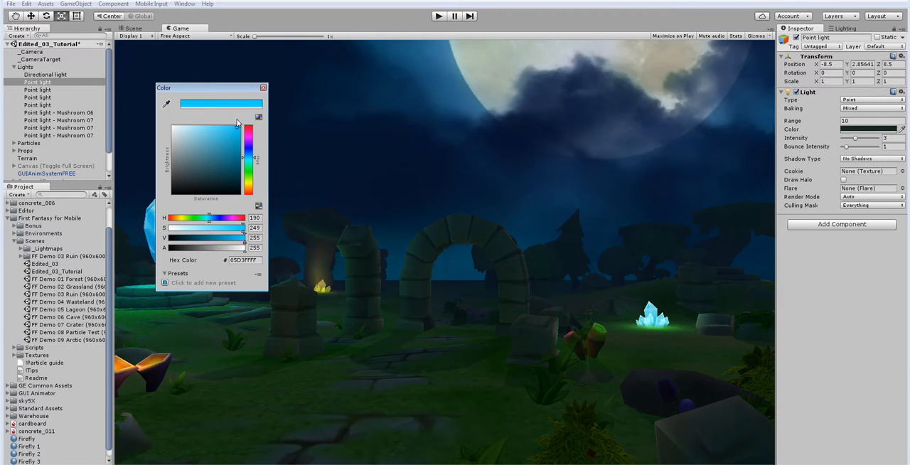
{"action": "left_click", "coordinate": [263, 87]}
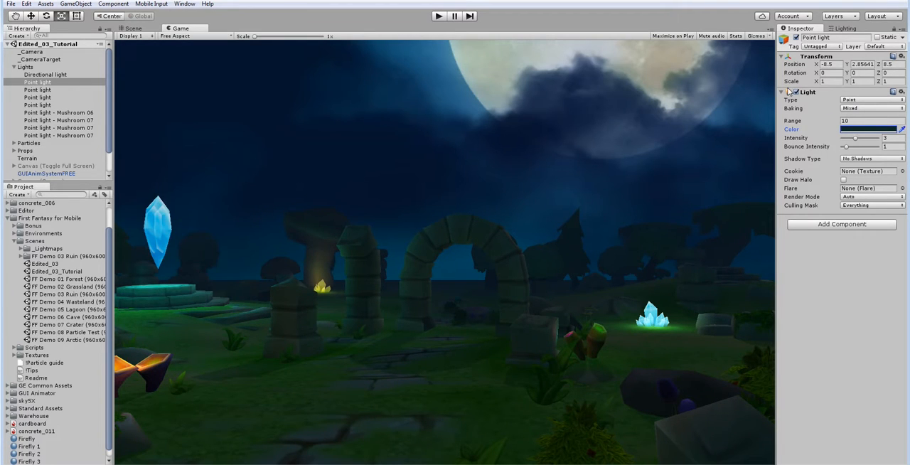
{"action": "left_click", "coordinate": [796, 92]}
{"action": "left_click", "coordinate": [796, 92]}
{"action": "left_click", "coordinate": [902, 92]}
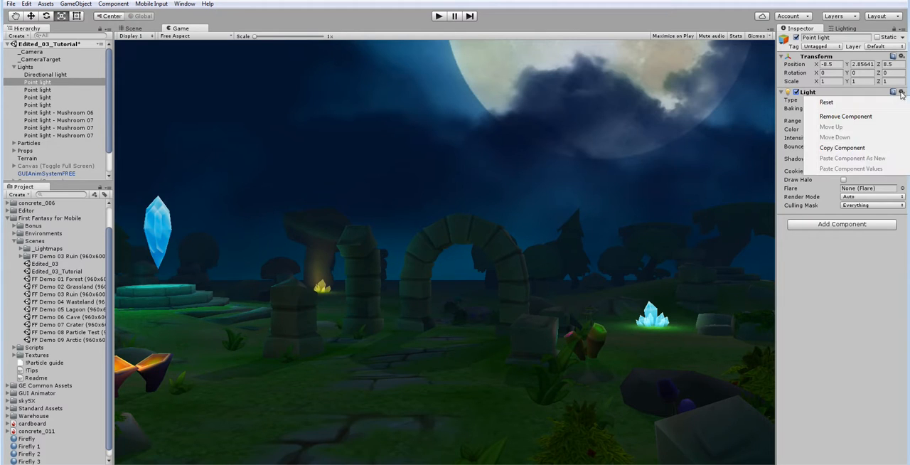
{"action": "left_click", "coordinate": [804, 98]}
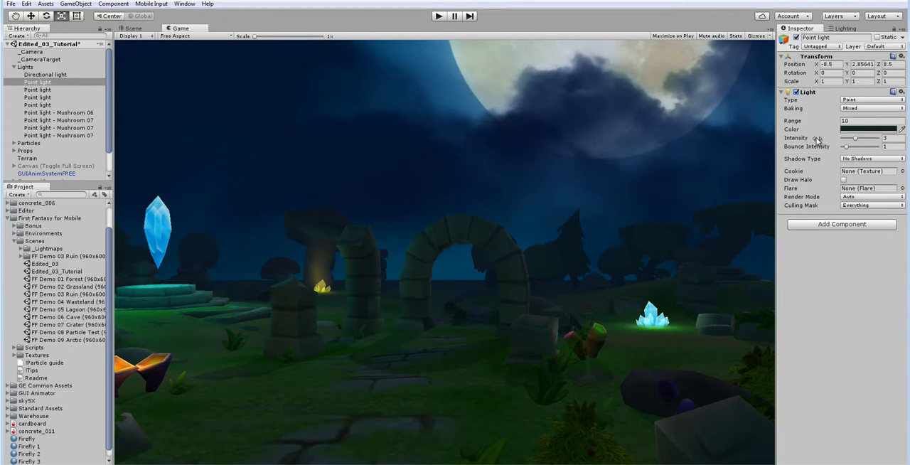
Step: Set the floating crystal's point light baking mode to Baked and compare its settings with the small blue cluster's light
{"action": "left_click", "coordinate": [848, 109]}
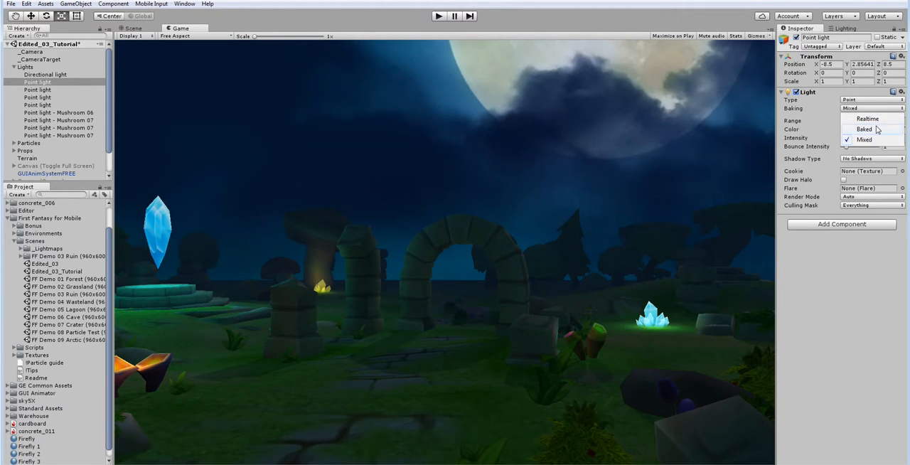
{"action": "left_click", "coordinate": [869, 129]}
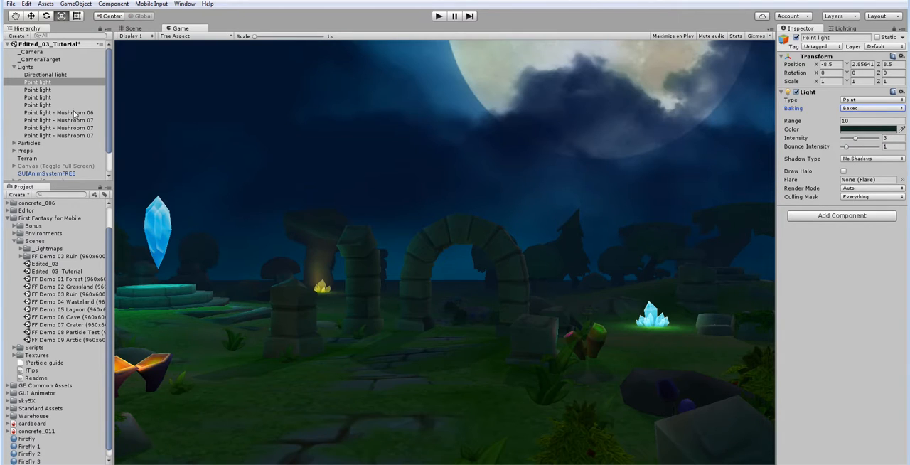
{"action": "left_click", "coordinate": [62, 90]}
{"action": "left_click", "coordinate": [58, 83]}
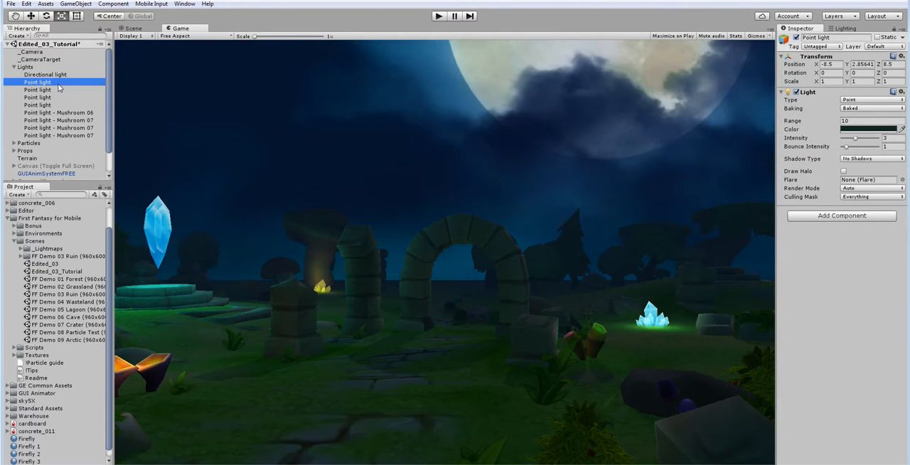
{"action": "left_click", "coordinate": [57, 89]}
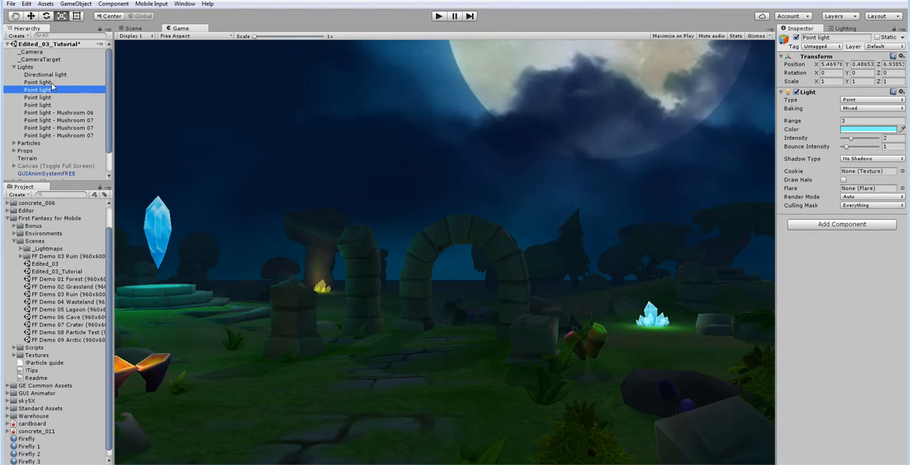
{"action": "left_click", "coordinate": [51, 83]}
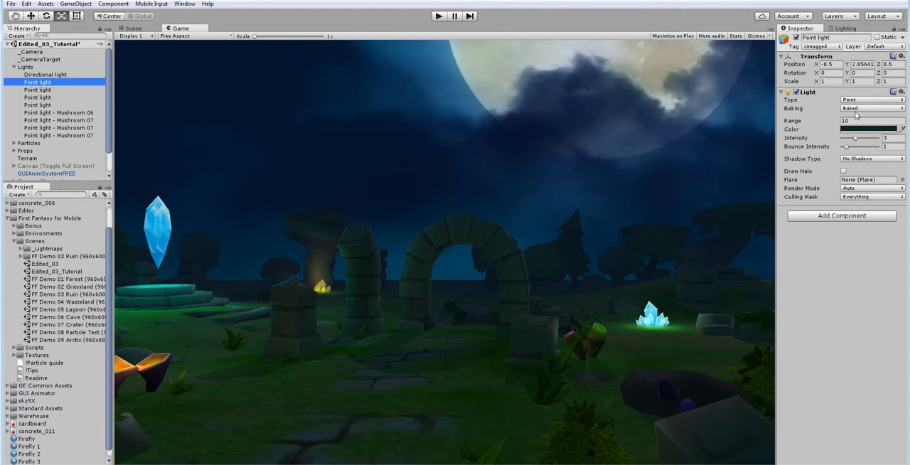
Step: Give the floating crystal's point light soft shadows with a baked shadow radius of 2, and open the scene lighting settings
{"action": "left_click", "coordinate": [863, 159]}
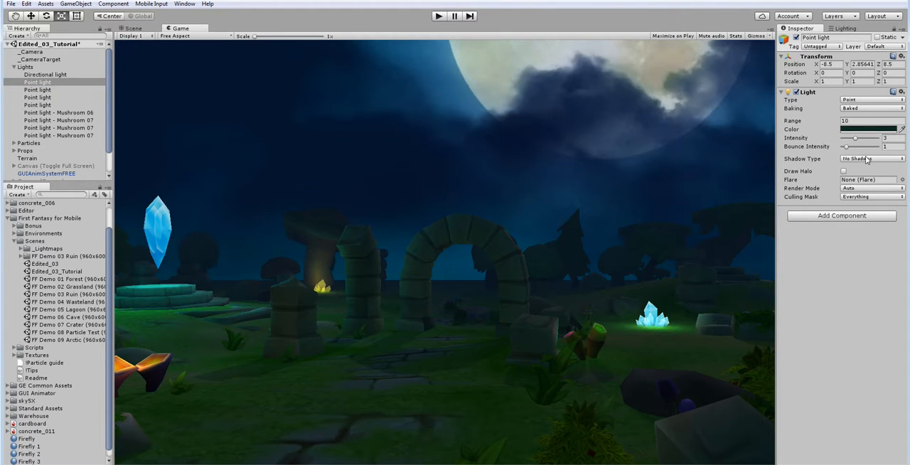
{"action": "left_click", "coordinate": [866, 190]}
{"action": "left_click", "coordinate": [857, 168]}
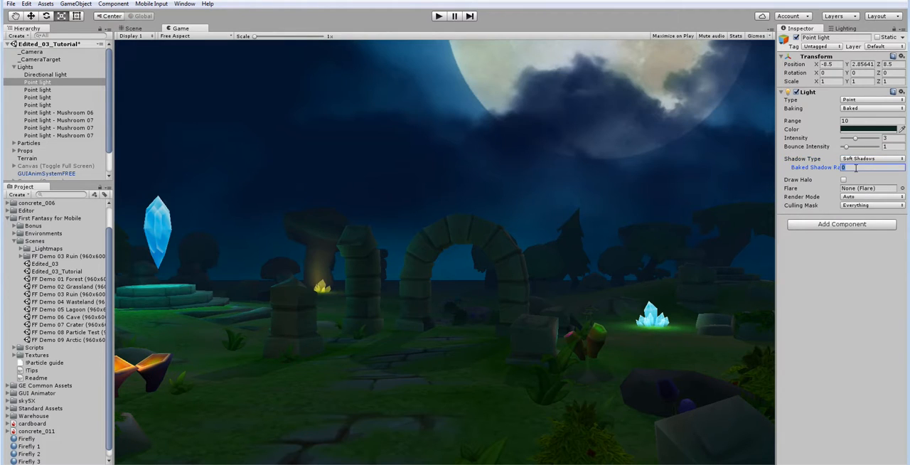
{"action": "type", "text": "2"}
{"action": "left_click", "coordinate": [774, 168]}
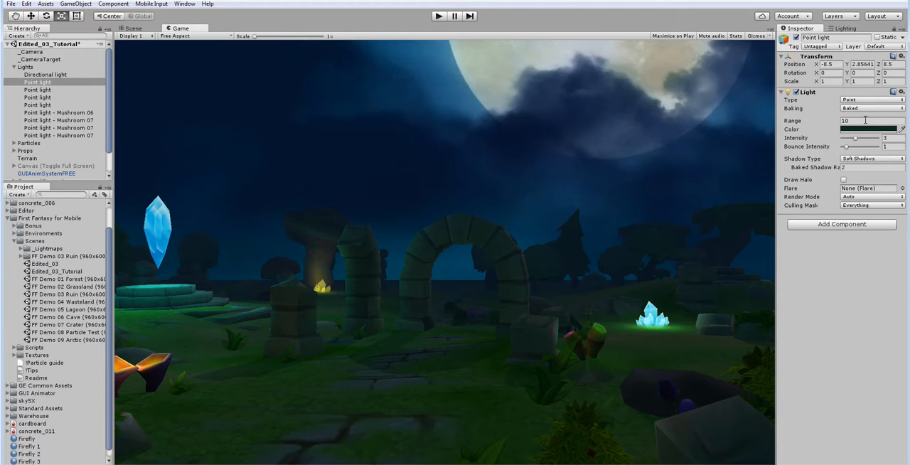
{"action": "left_click_drag", "start_coordinate": [856, 139], "coordinate": [856, 139]}
{"action": "left_click", "coordinate": [844, 29]}
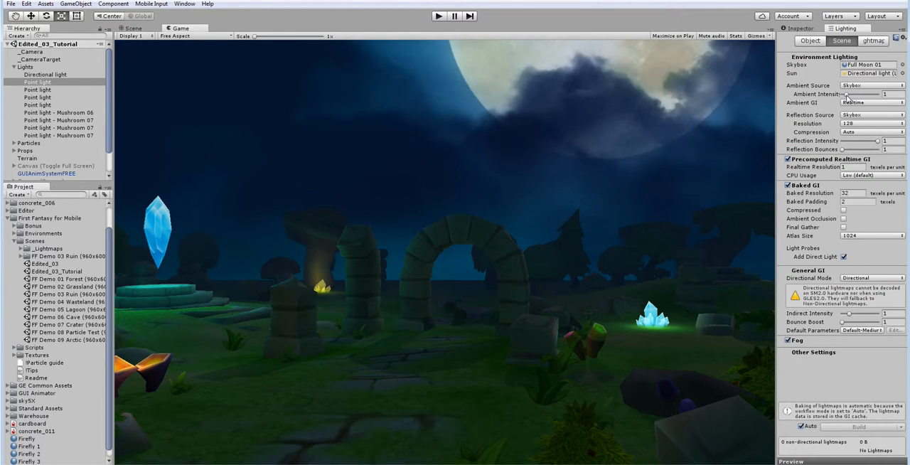
Step: Reduce the scene's ambient intensity to 0.3 and set the floating crystal light's baked shadow radius to 3
{"action": "left_click_drag", "start_coordinate": [846, 97], "coordinate": [844, 100]}
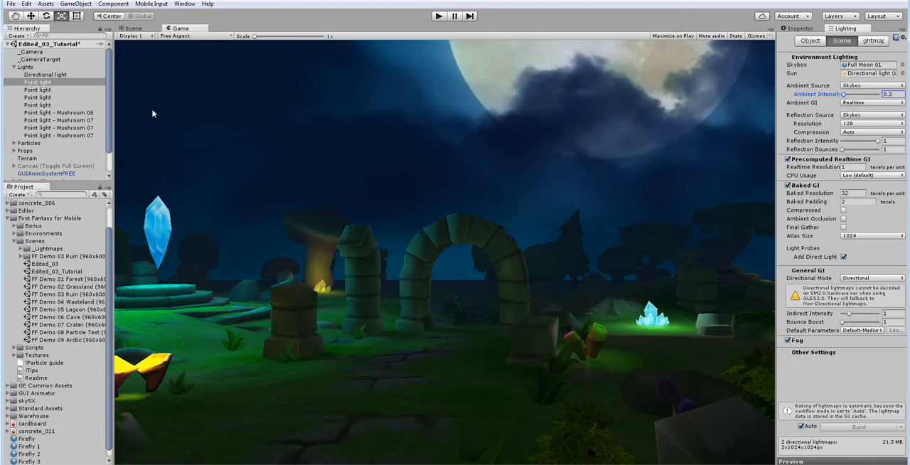
{"action": "left_click", "coordinate": [51, 83]}
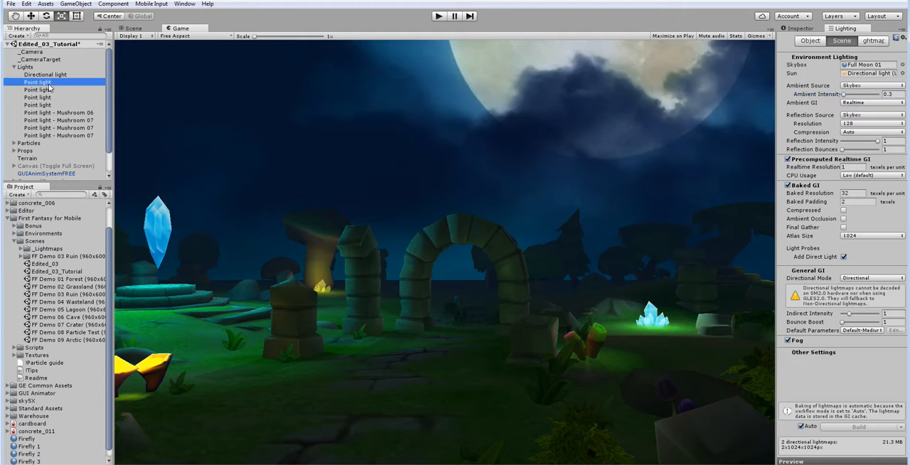
{"action": "left_click", "coordinate": [801, 30]}
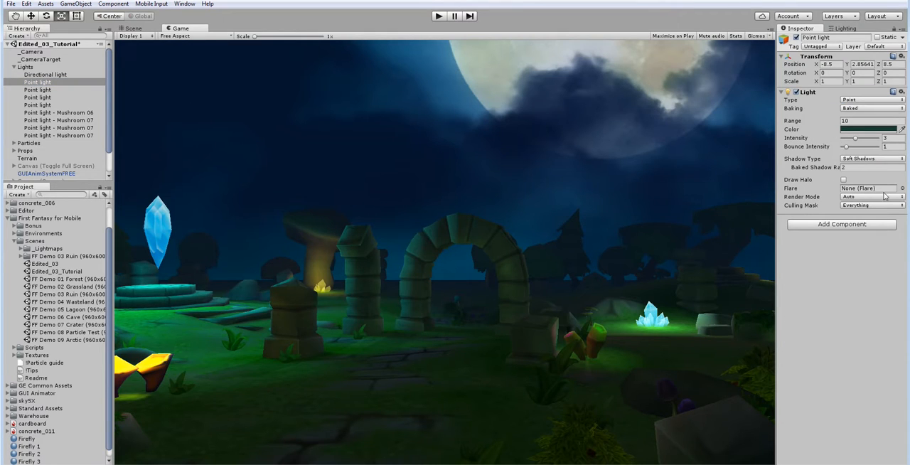
{"action": "left_click", "coordinate": [871, 166]}
{"action": "type", "text": "3"}
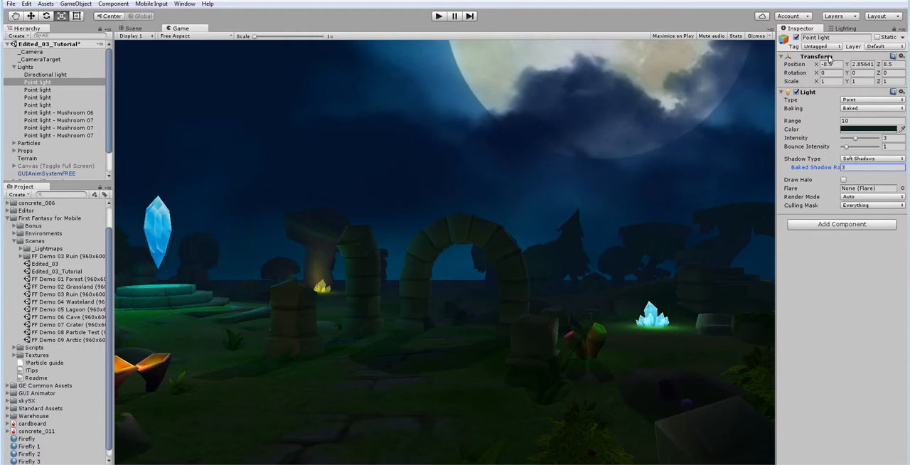
Step: Set the scene's precomputed realtime resolution to 0.5 and its baked resolution to 20 texels per unit
{"action": "left_click", "coordinate": [837, 30]}
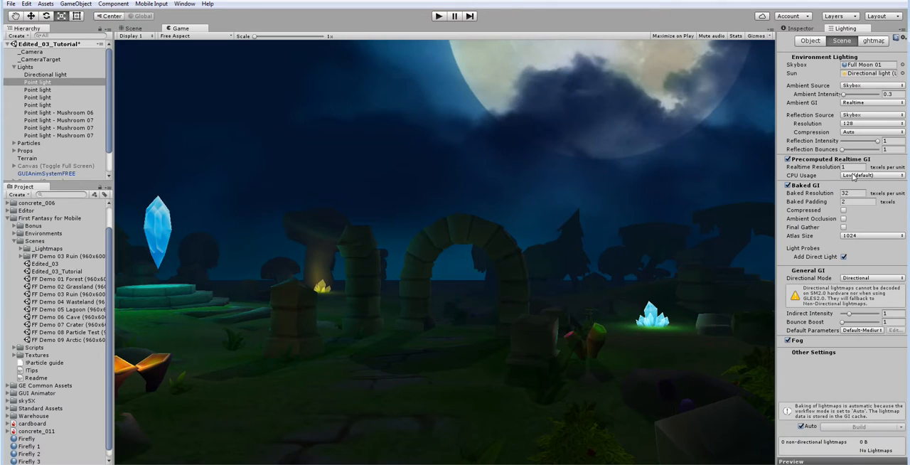
{"action": "left_click", "coordinate": [853, 167]}
{"action": "type", "text": "0.5"}
{"action": "left_click", "coordinate": [854, 192]}
{"action": "type", "text": "20"}
{"action": "left_click", "coordinate": [810, 29]}
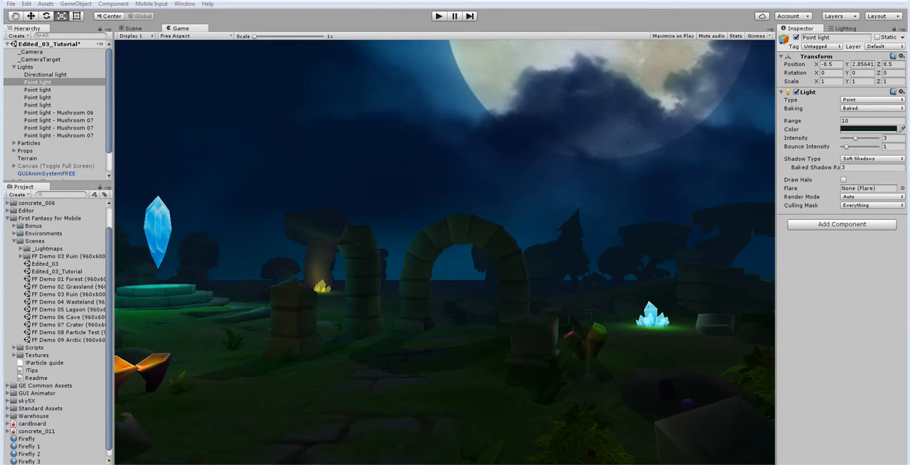
Step: Compare the relit game view with the reference image Original.JPG in Windows Photo Viewer, including an enlarged view of it
{"action": "left_click_drag", "start_coordinate": [909, 186], "coordinate": [485, 188]}
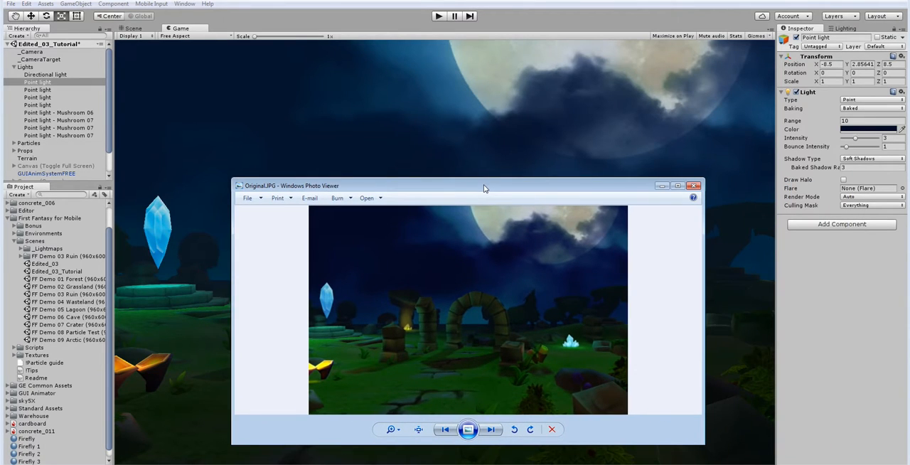
{"action": "left_click", "coordinate": [663, 185]}
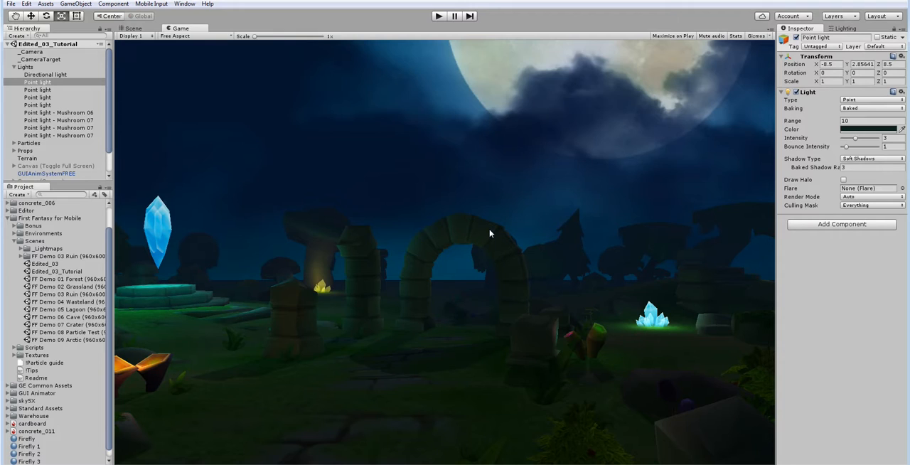
{"action": "left_click", "coordinate": [850, 28]}
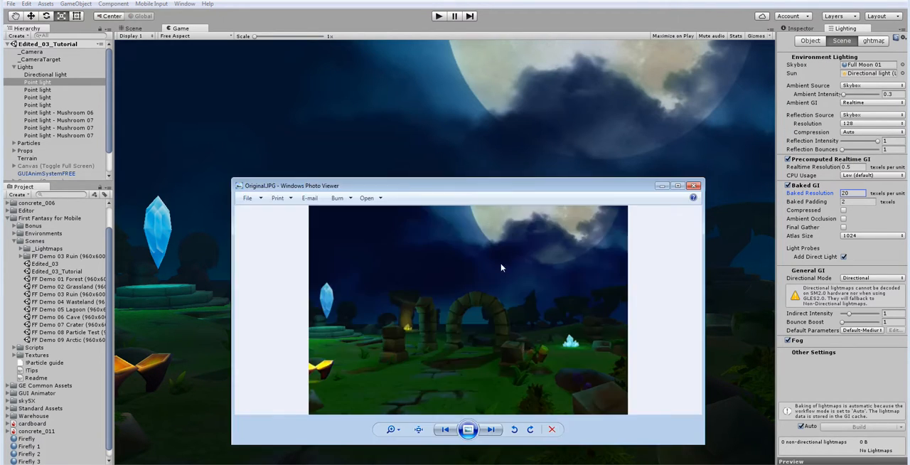
{"action": "left_click_drag", "start_coordinate": [434, 185], "coordinate": [651, 50]}
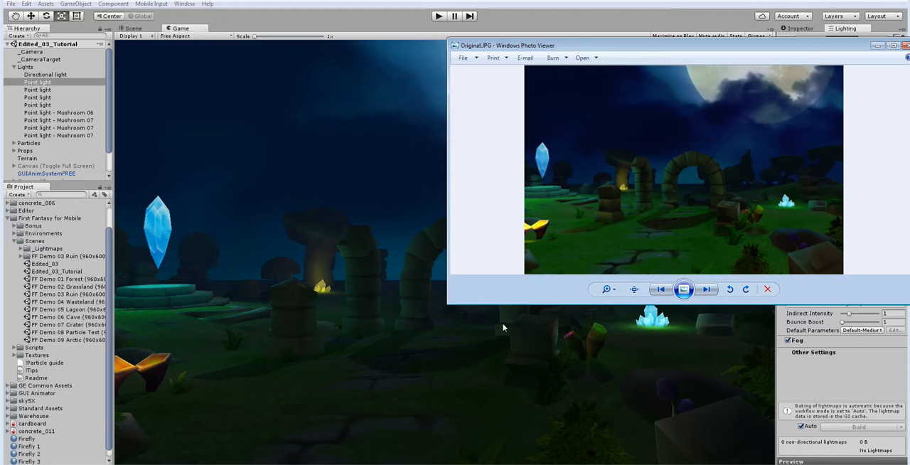
{"action": "double_click", "coordinate": [648, 49]}
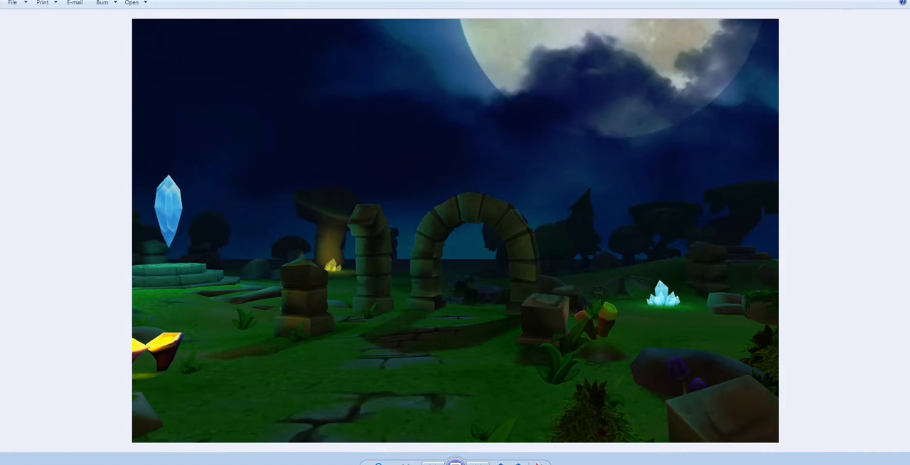
{"action": "left_click", "coordinate": [867, 1]}
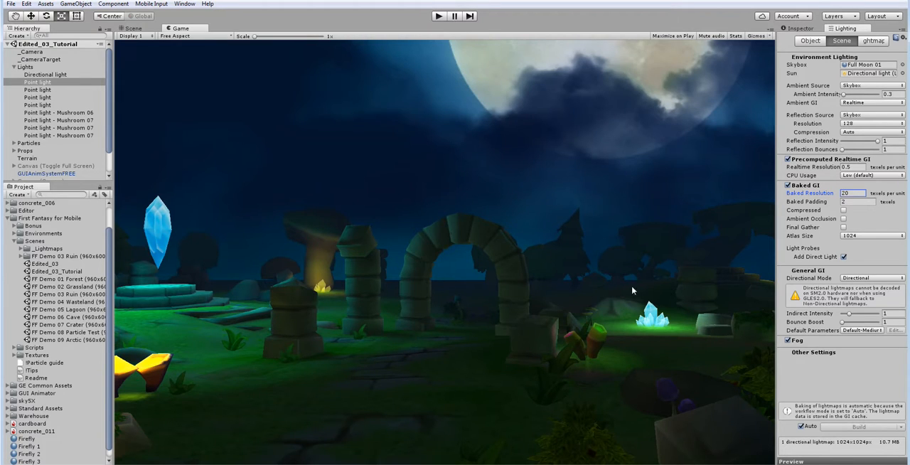
Step: Find the small blue crystal cluster's point light in the scene and set its intensity to 1
{"action": "left_click", "coordinate": [54, 82]}
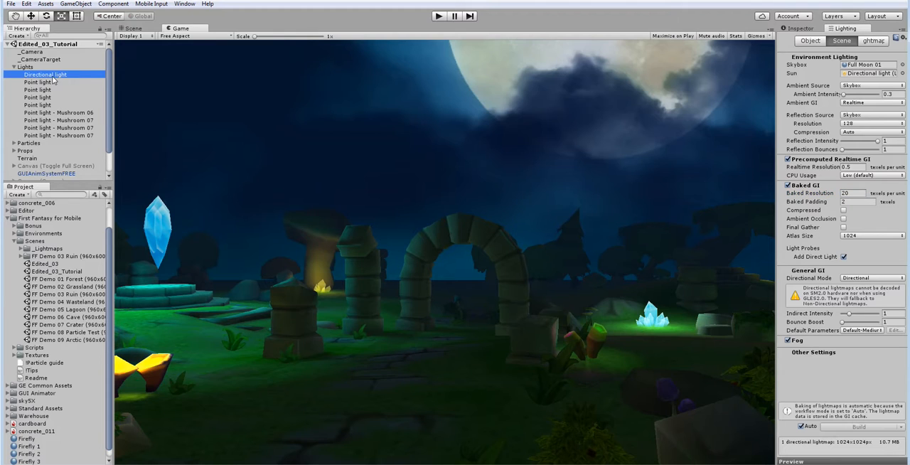
{"action": "left_click", "coordinate": [800, 28]}
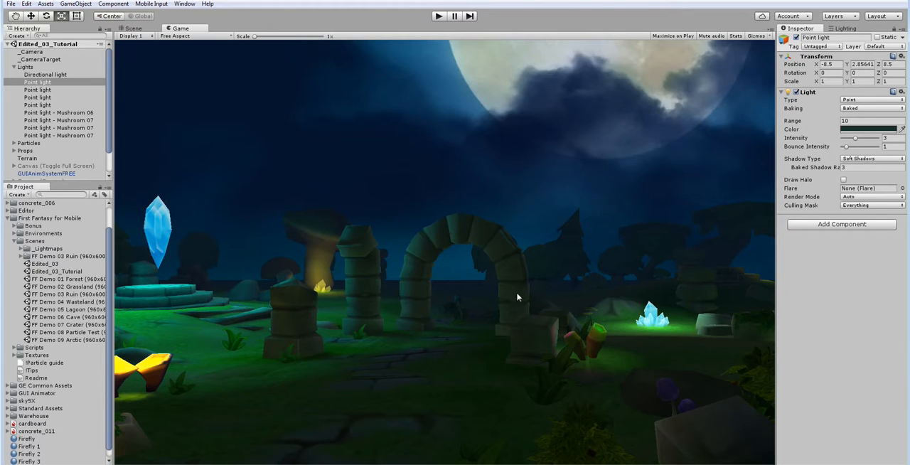
{"action": "left_click", "coordinate": [37, 90]}
{"action": "left_click", "coordinate": [41, 99]}
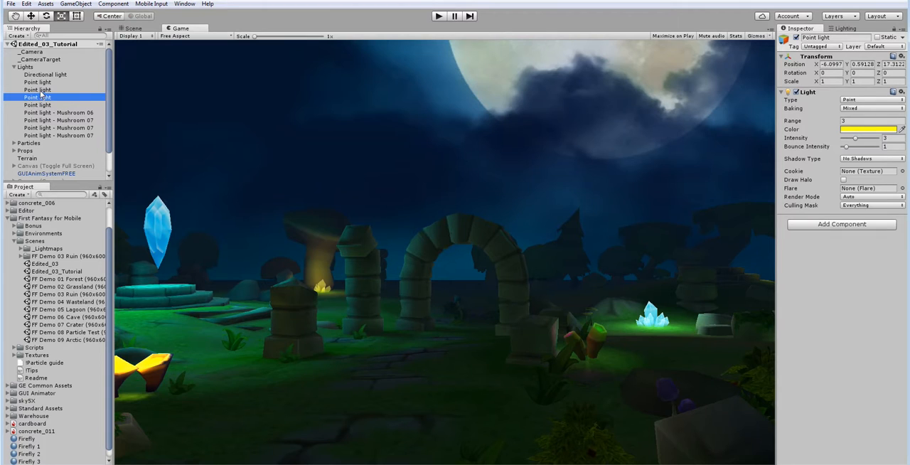
{"action": "left_click", "coordinate": [41, 90]}
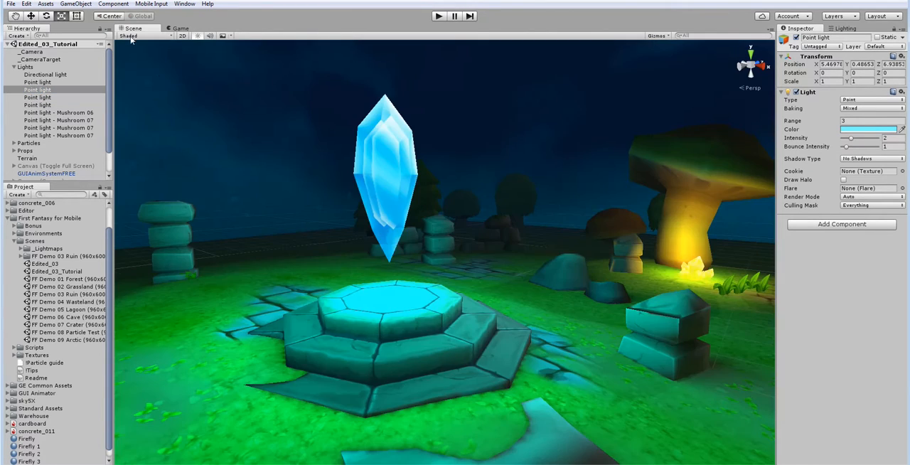
{"action": "left_click", "coordinate": [131, 28]}
{"action": "key", "text": "f"}
{"action": "right_click_drag", "start_coordinate": [331, 214], "coordinate": [452, 220]}
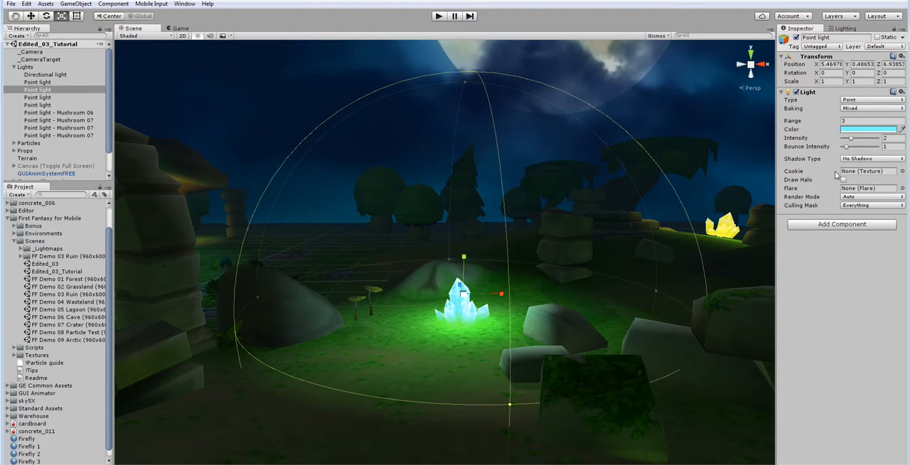
{"action": "left_click", "coordinate": [886, 138]}
{"action": "type", "text": "1"}
Step: Set the intensity of the yellow point light at the crystals beneath the giant mushroom to 2
{"action": "left_click", "coordinate": [58, 98]}
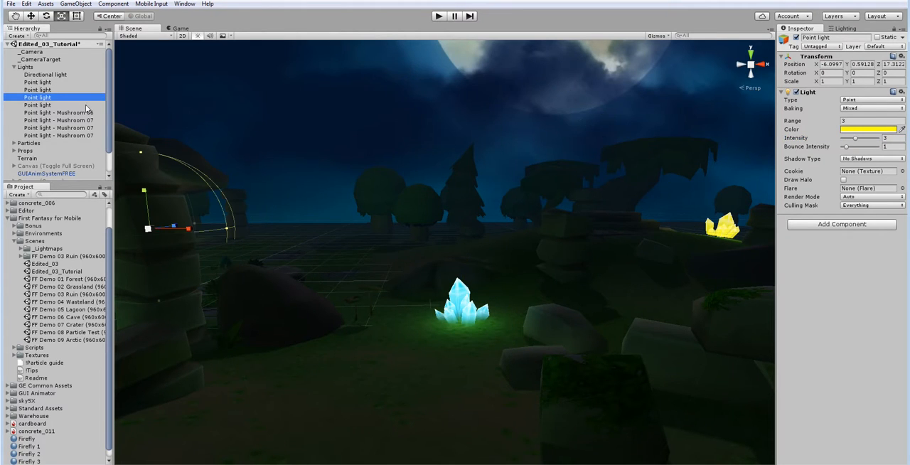
{"action": "key", "text": "f"}
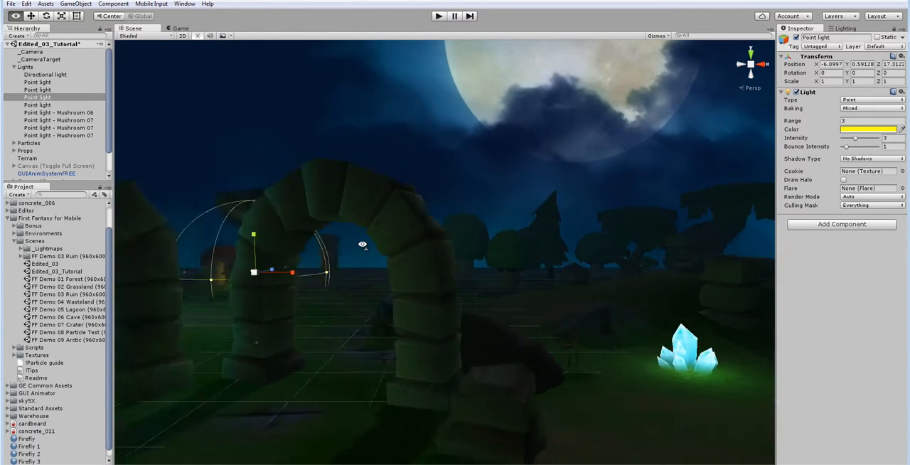
{"action": "left_click", "coordinate": [889, 138]}
{"action": "type", "text": "2"}
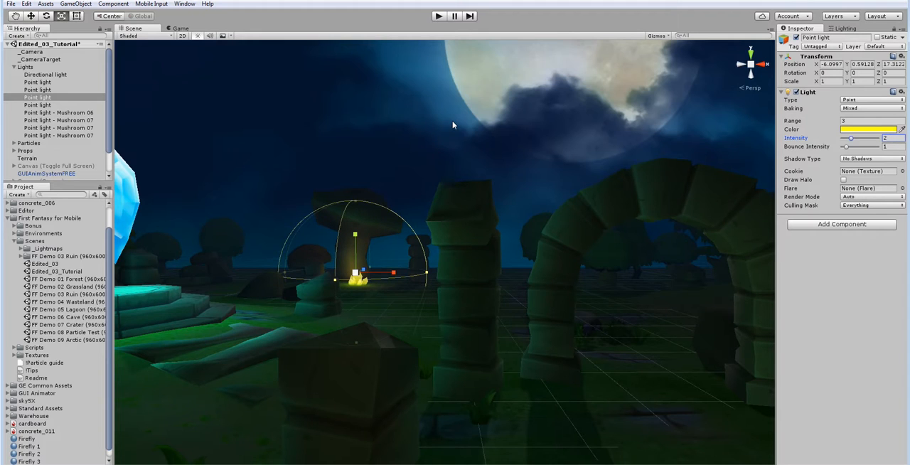
Step: Set the range of the last unnamed, yellow-green point light to 2
{"action": "left_click", "coordinate": [30, 106]}
{"action": "key", "text": "f"}
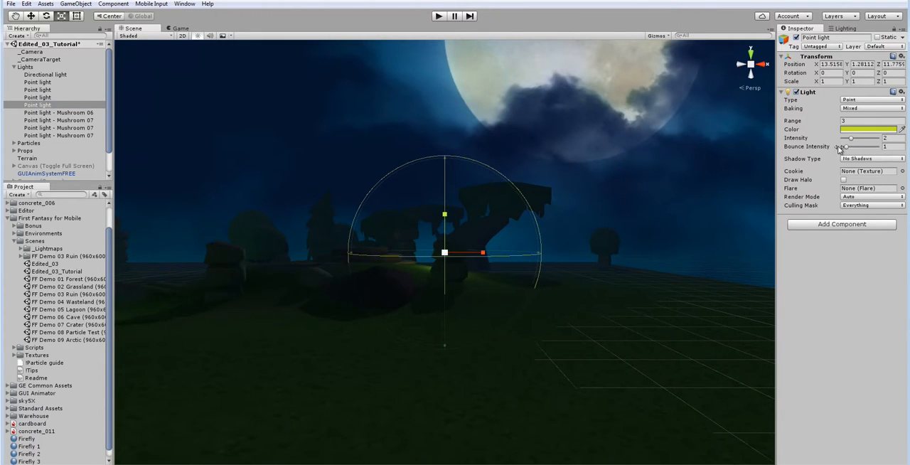
{"action": "left_click", "coordinate": [865, 122]}
{"action": "type", "text": "2"}
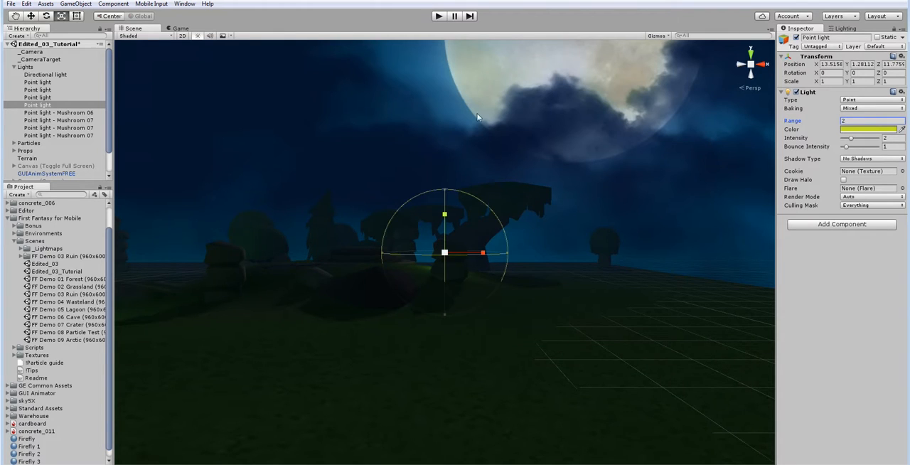
Step: Set the intensity of the yellow Mushroom 06 point light above the orange cup mushrooms to 5
{"action": "left_click", "coordinate": [32, 113]}
{"action": "key", "text": "f"}
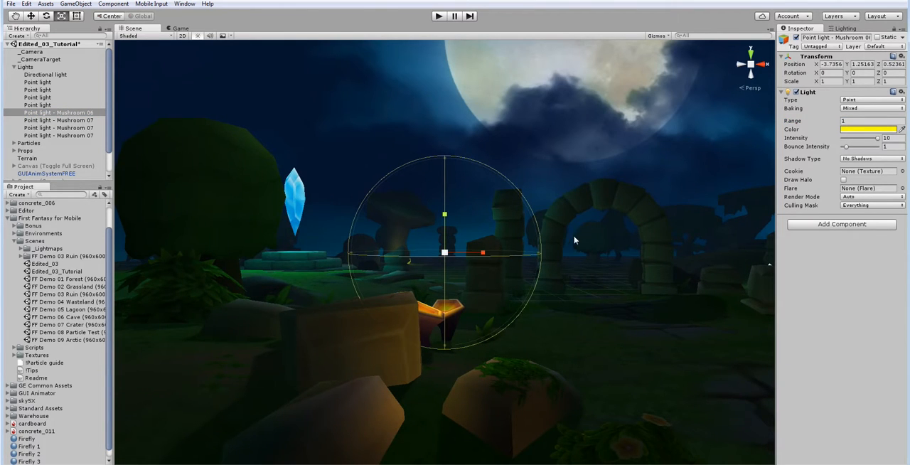
{"action": "left_click_drag", "start_coordinate": [532, 245], "coordinate": [438, 258], "text": "alt"}
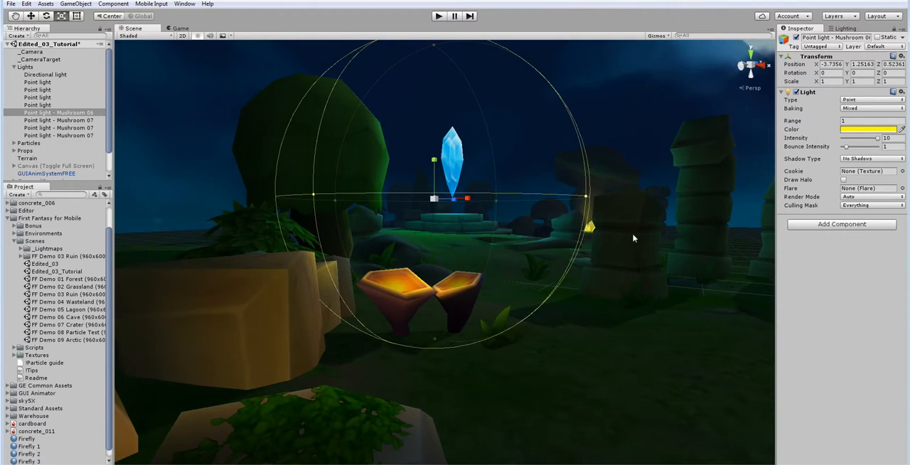
{"action": "left_click_drag", "start_coordinate": [872, 142], "coordinate": [865, 142]}
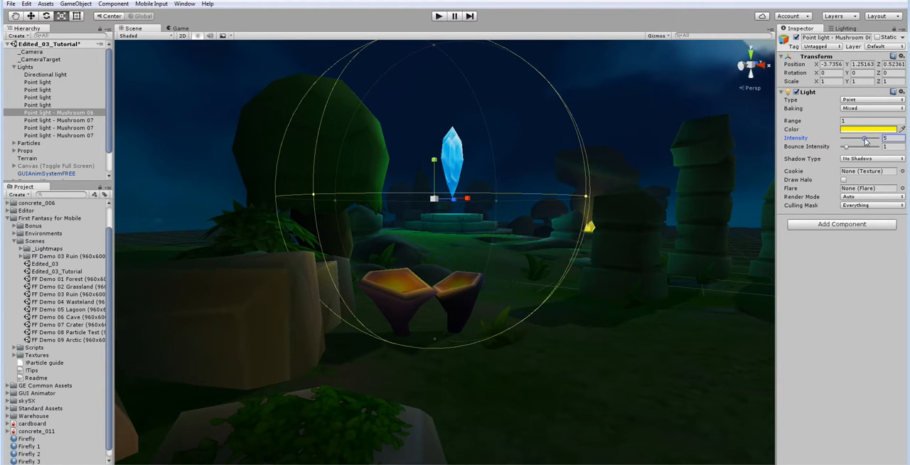
{"action": "double_click", "coordinate": [44, 113]}
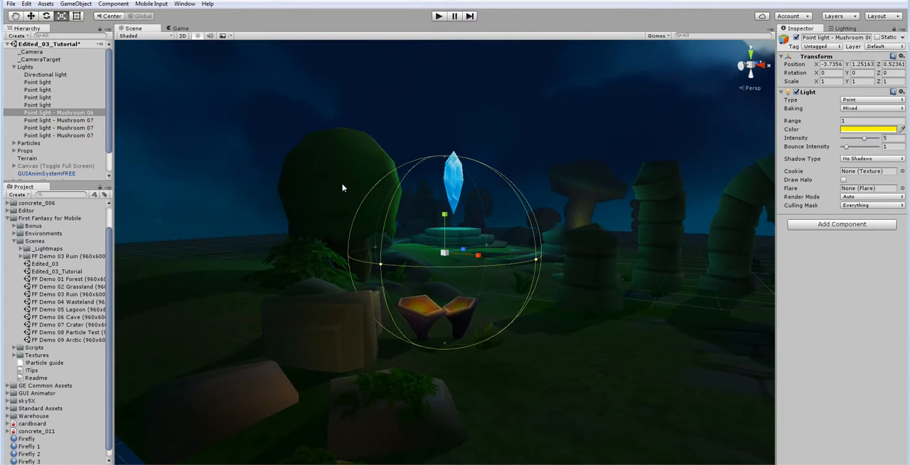
Step: Set the intensity of the cyan Mushroom 07 point light to 0.5
{"action": "left_click", "coordinate": [50, 120]}
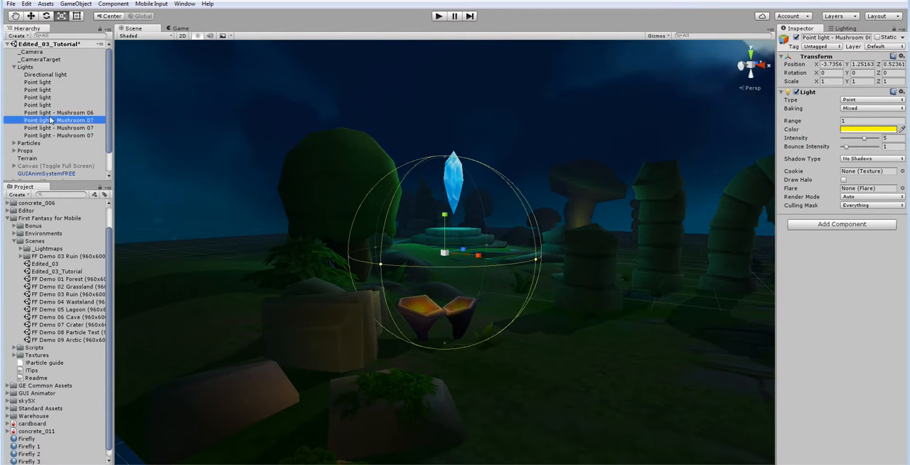
{"action": "key", "text": "f"}
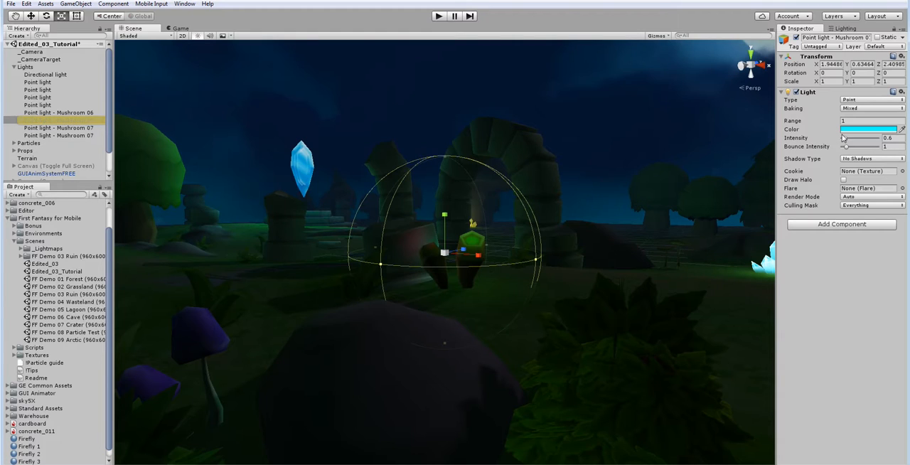
{"action": "left_click_drag", "start_coordinate": [846, 139], "coordinate": [845, 141]}
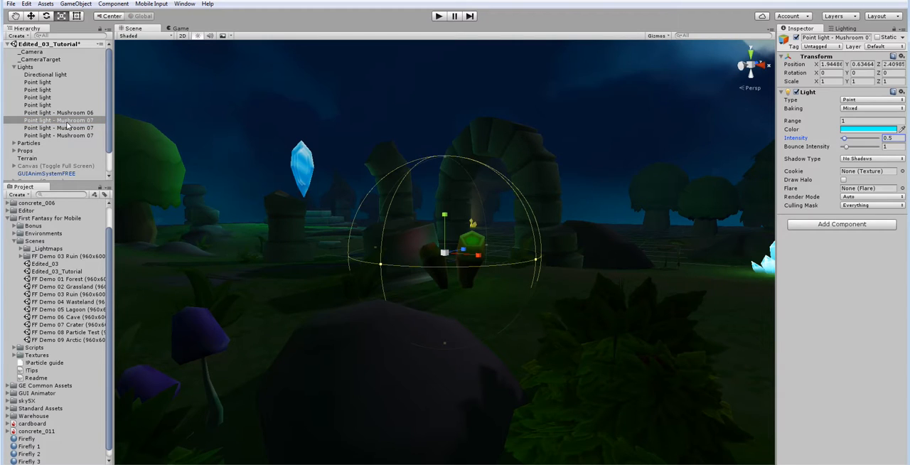
{"action": "left_click", "coordinate": [67, 121]}
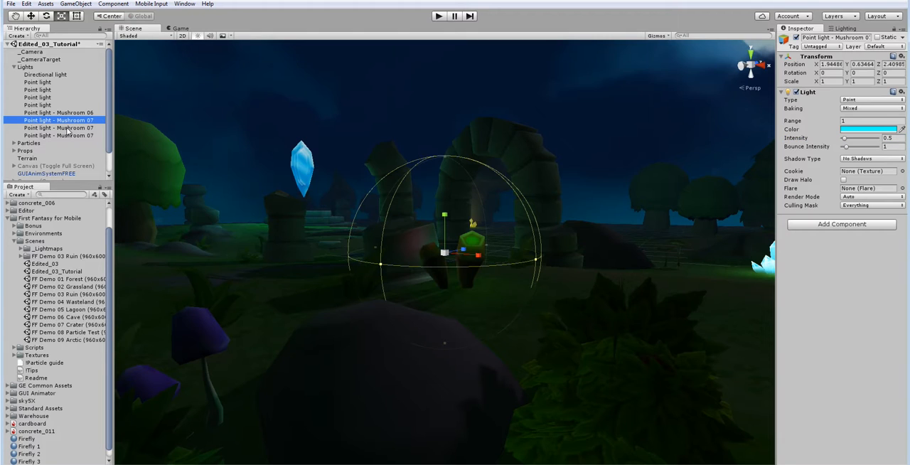
Step: Set the green Mushroom 07 light's intensity to 0.6 and the magenta one's to 0.4, checking the result through the game camera
{"action": "left_click", "coordinate": [66, 128]}
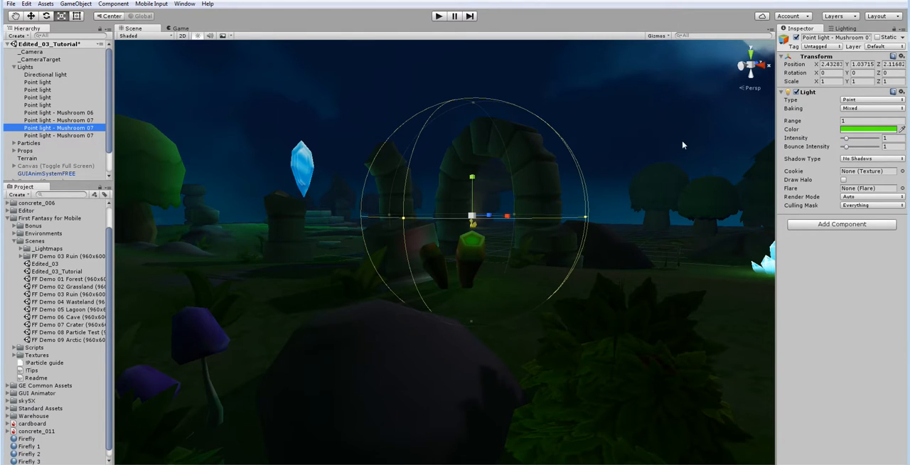
{"action": "left_click_drag", "start_coordinate": [846, 138], "coordinate": [846, 141]}
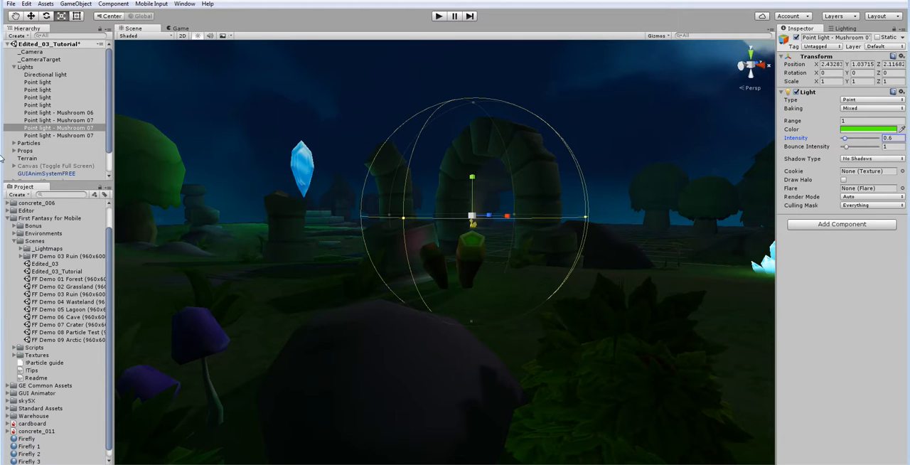
{"action": "left_click", "coordinate": [49, 136]}
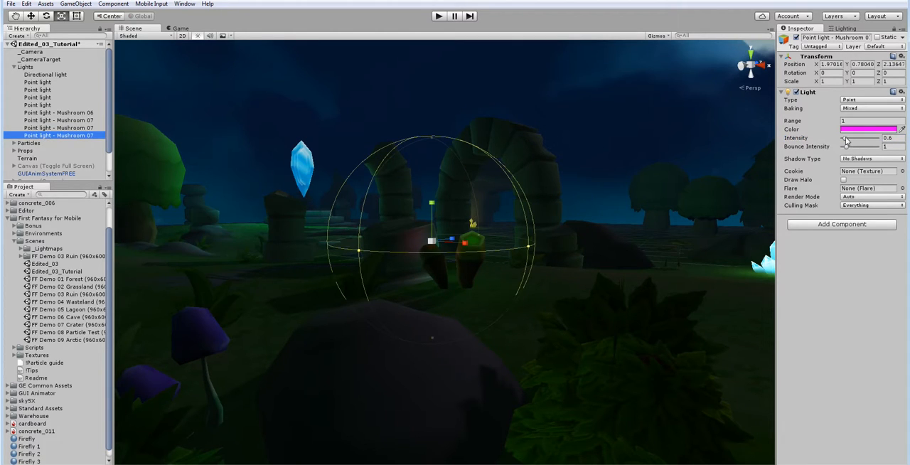
{"action": "left_click_drag", "start_coordinate": [846, 139], "coordinate": [846, 141]}
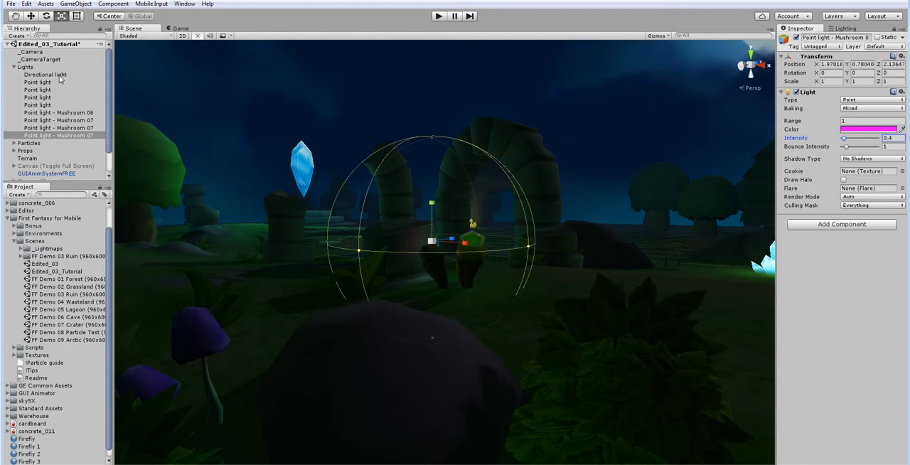
{"action": "left_click", "coordinate": [180, 29]}
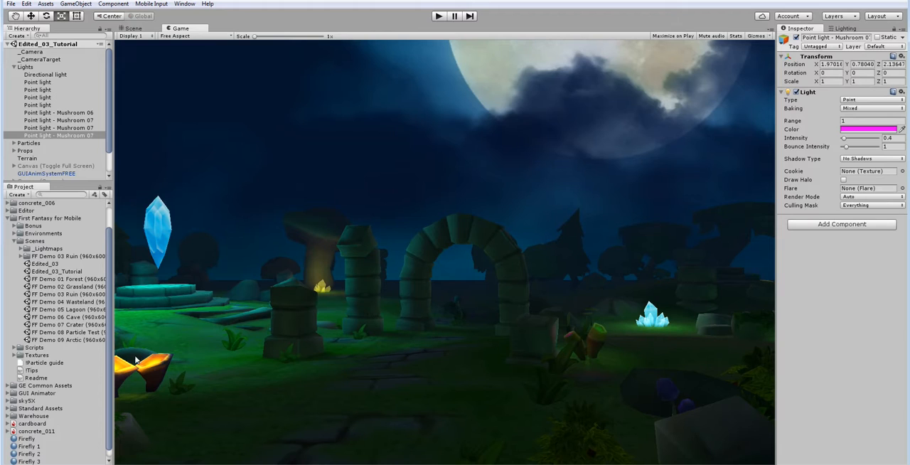
Step: Lower the intensity of the yellow Mushroom 06 point light to 2
{"action": "left_click", "coordinate": [59, 113]}
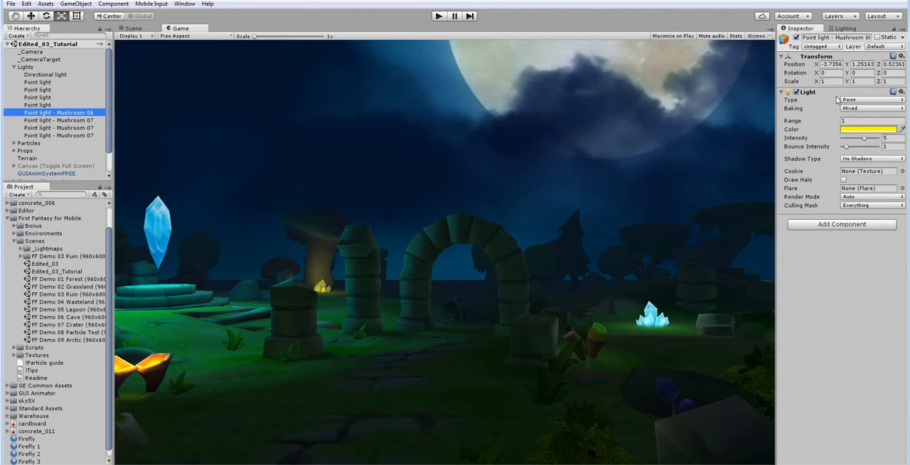
{"action": "left_click_drag", "start_coordinate": [862, 138], "coordinate": [853, 141]}
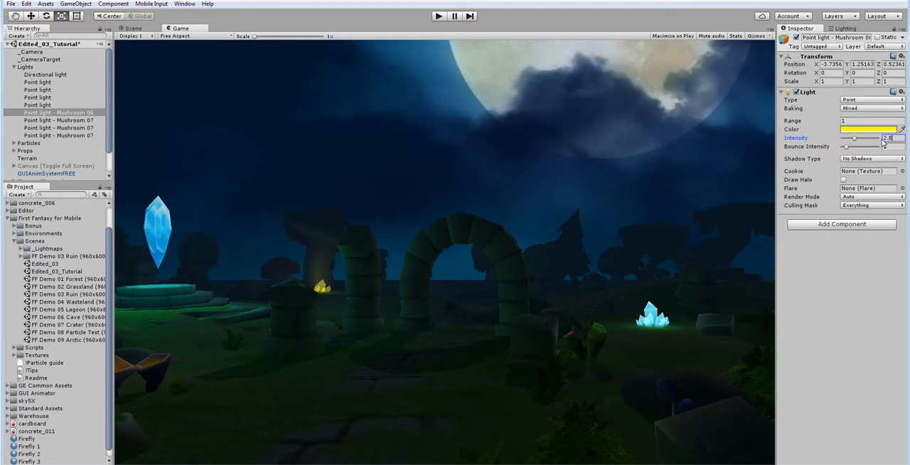
{"action": "left_click", "coordinate": [882, 139]}
{"action": "type", "text": "2"}
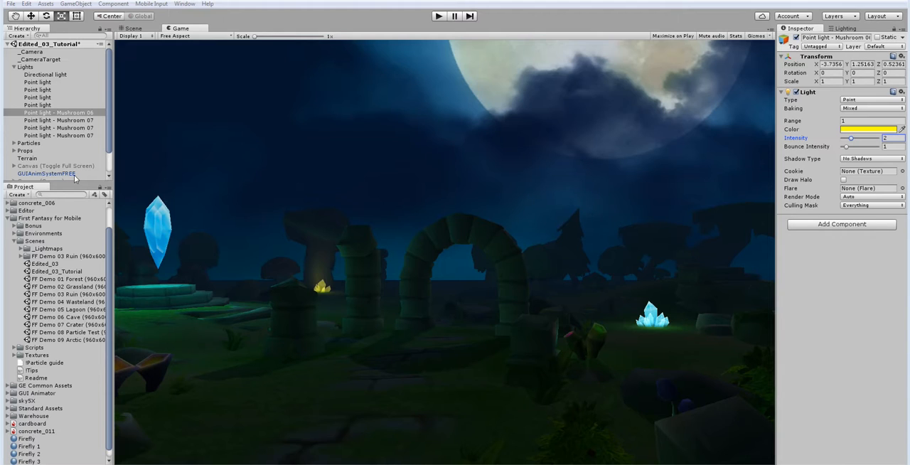
Step: Set the intensity of the first unnamed, dark green baked point light to 4
{"action": "left_click", "coordinate": [66, 128]}
{"action": "left_click", "coordinate": [63, 121]}
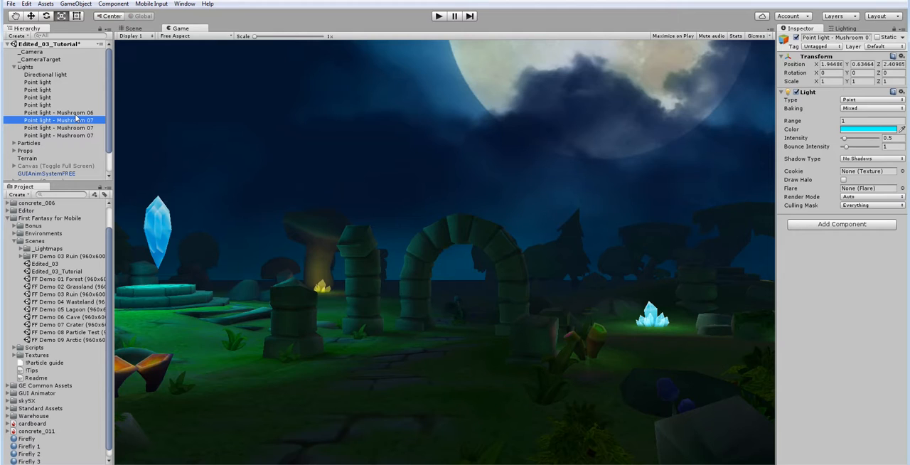
{"action": "left_click", "coordinate": [53, 83]}
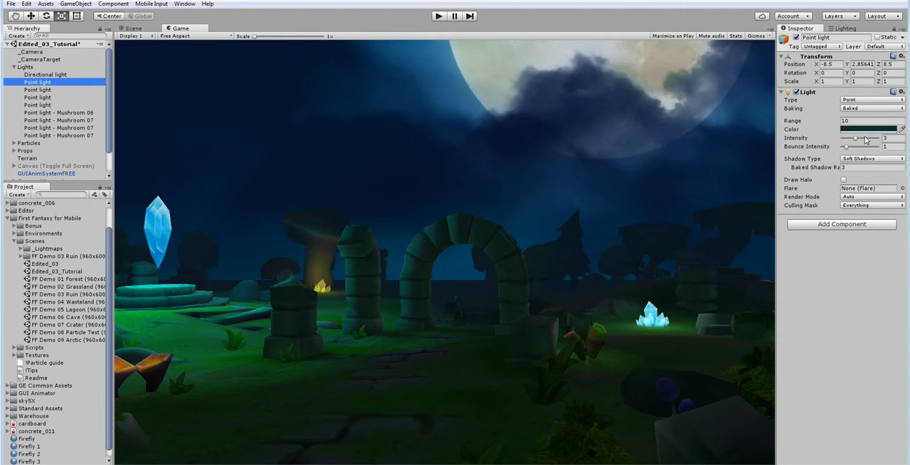
{"action": "left_click", "coordinate": [894, 138]}
{"action": "type", "text": "4"}
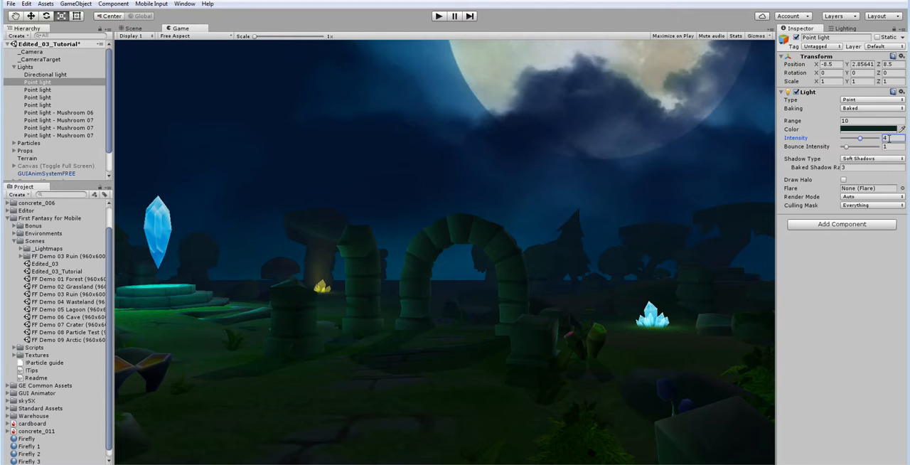
{"action": "left_click", "coordinate": [57, 75]}
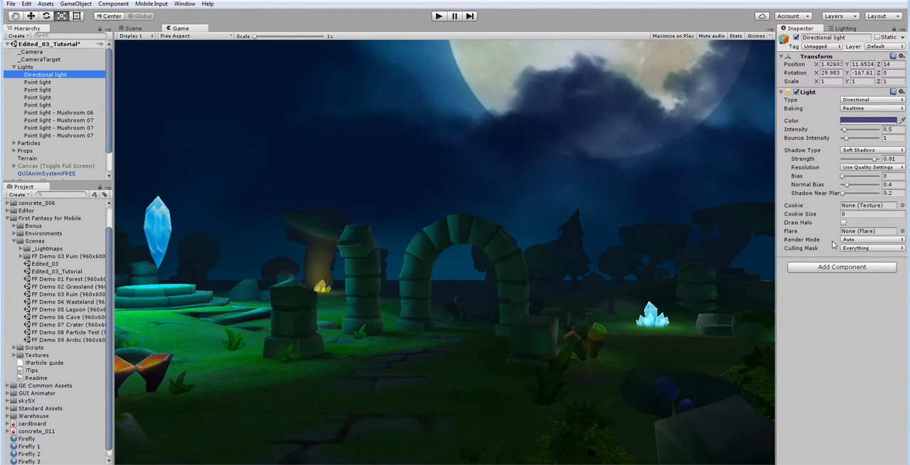
{"action": "left_click", "coordinate": [47, 83]}
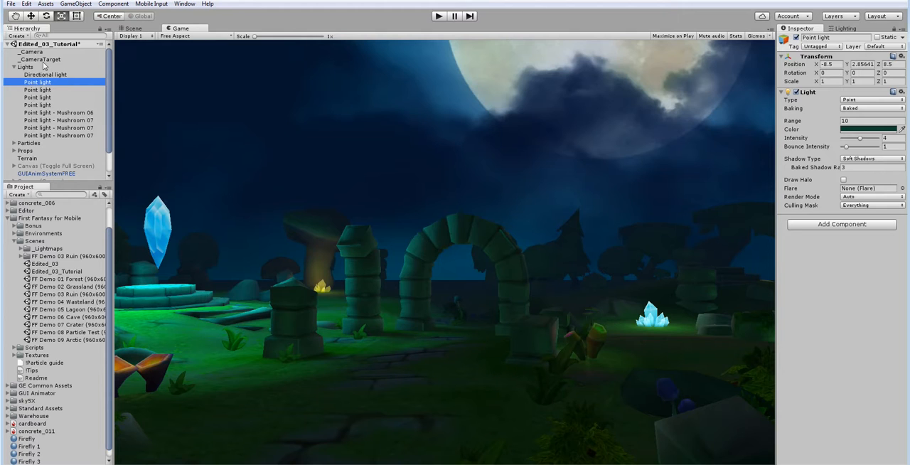
Step: Duplicate the yellow Mushroom 06 point light and move the copy behind the orange cup mushrooms, to about X -2.38, Z 1.82
{"action": "left_click", "coordinate": [52, 113]}
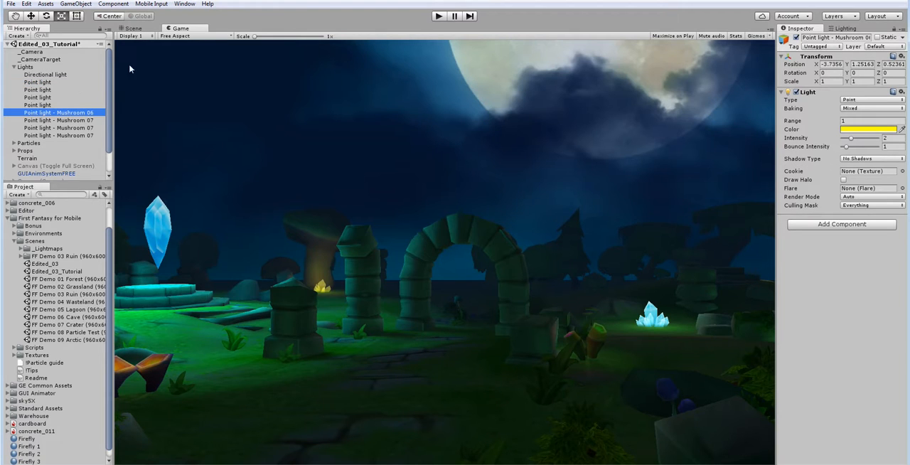
{"action": "left_click", "coordinate": [135, 30]}
{"action": "right_click_drag", "start_coordinate": [275, 144], "coordinate": [122, 228]}
{"action": "right_click_drag", "start_coordinate": [402, 253], "coordinate": [578, 225]}
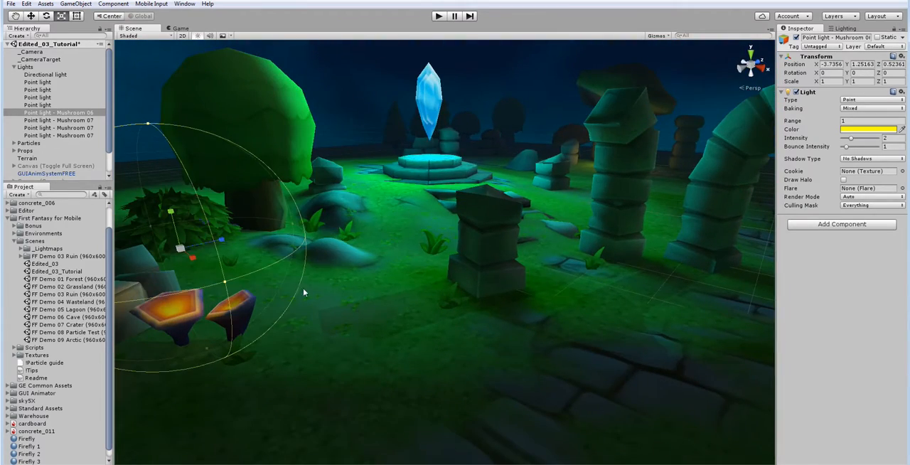
{"action": "key", "text": "ctrl+d"}
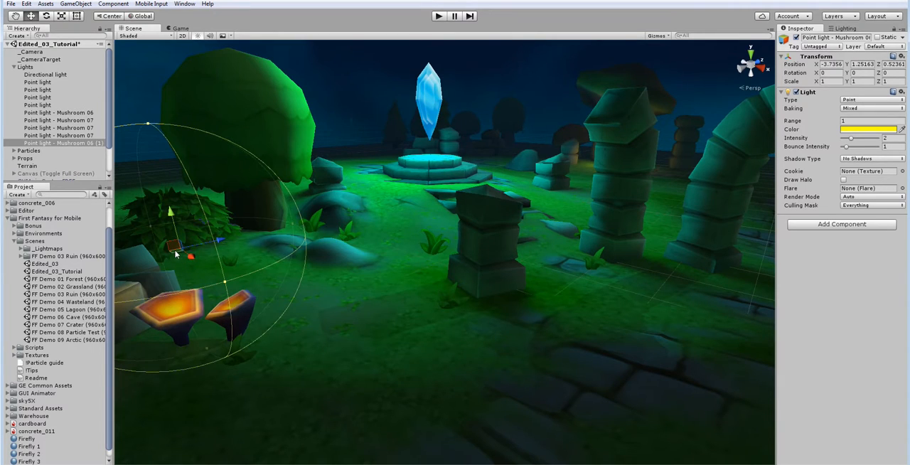
{"action": "left_click_drag", "start_coordinate": [175, 253], "coordinate": [402, 268]}
{"action": "right_click_drag", "start_coordinate": [402, 269], "coordinate": [498, 281]}
Step: Make three more copies of the yellow Mushroom 06 light, placing them toward the yellow crystals near the giant mushroom, around X -6, Z 12
{"action": "key", "text": "ctrl+d"}
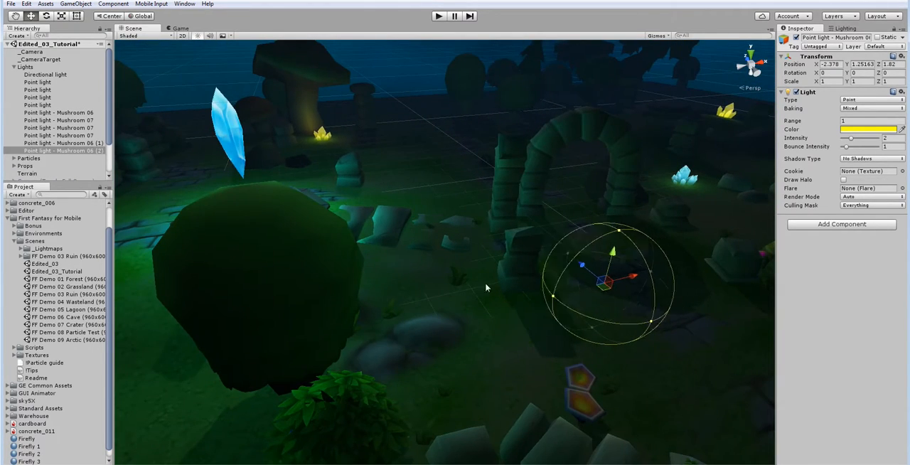
{"action": "left_click_drag", "start_coordinate": [605, 280], "coordinate": [295, 124]}
{"action": "key", "text": "ctrl+d"}
{"action": "key", "text": "ctrl+d"}
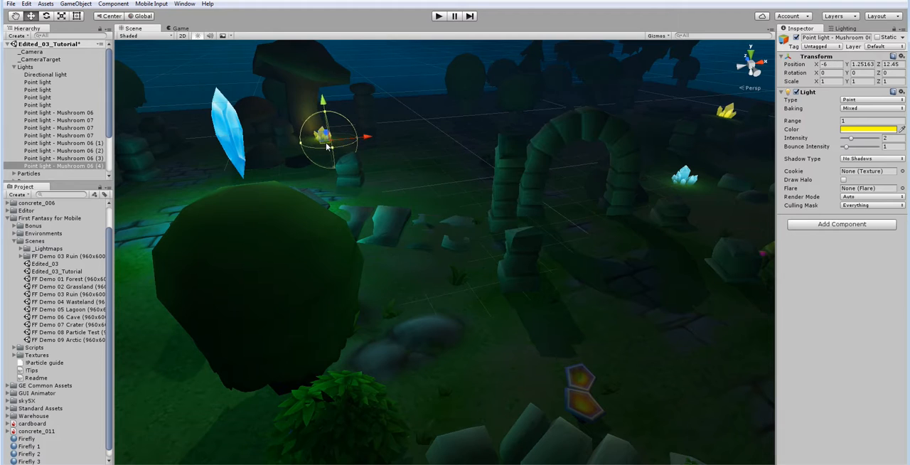
{"action": "right_click_drag", "start_coordinate": [400, 227], "coordinate": [149, 156]}
Step: Duplicate the cyan Mushroom 07 light, move the copy to the cyan crystal cluster at about X 4.77, Z 5.14, and copy it again
{"action": "left_click", "coordinate": [80, 120]}
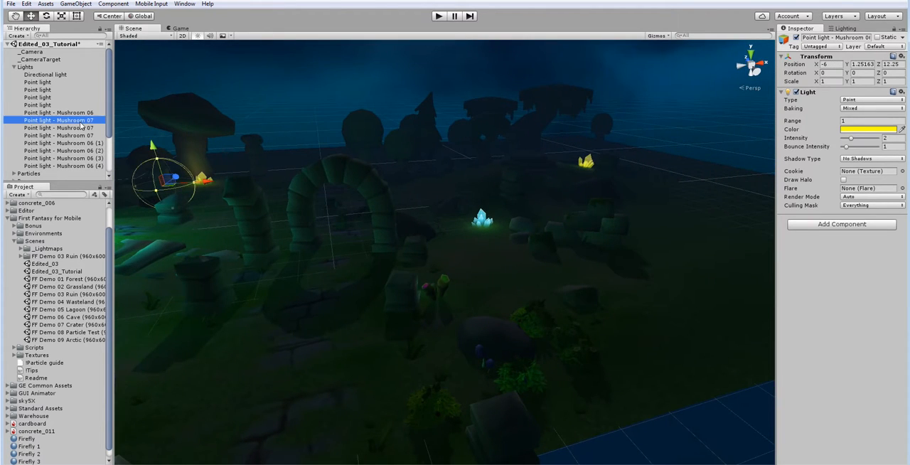
{"action": "key", "text": "w"}
{"action": "mouse_move", "coordinate": [384, 256]}
{"action": "right_mouse_down"}
{"action": "mouse_move", "coordinate": [386, 246]}
{"action": "mouse_move", "coordinate": [391, 252]}
{"action": "right_mouse_up"}
{"action": "key", "text": "ctrl+d"}
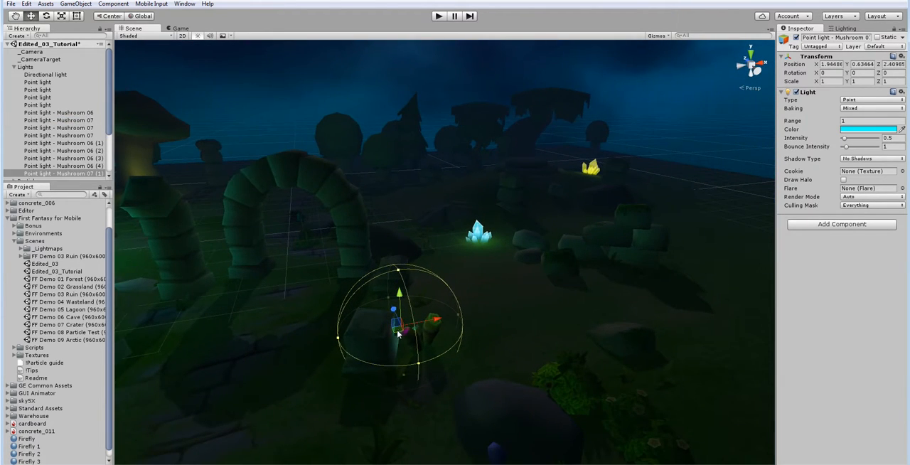
{"action": "left_click_drag", "start_coordinate": [397, 333], "coordinate": [484, 242]}
{"action": "key", "text": "ctrl+d"}
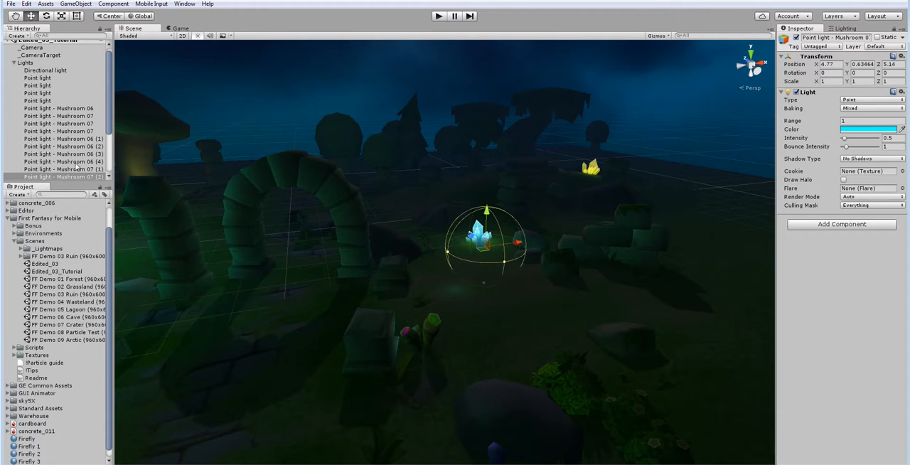
Step: Duplicate the green Mushroom 07 light, move the copy to about X 6.18, Z 0.55, and make two more copies there
{"action": "scroll", "coordinate": [77, 165], "scroll_direction": "down", "scroll_amount": 3}
{"action": "left_click", "coordinate": [84, 48]}
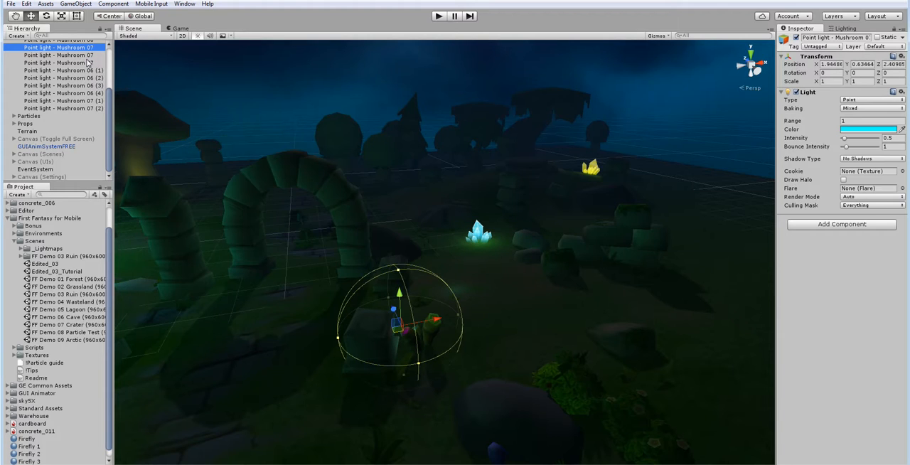
{"action": "left_click", "coordinate": [89, 55]}
{"action": "key", "text": "ctrl+d"}
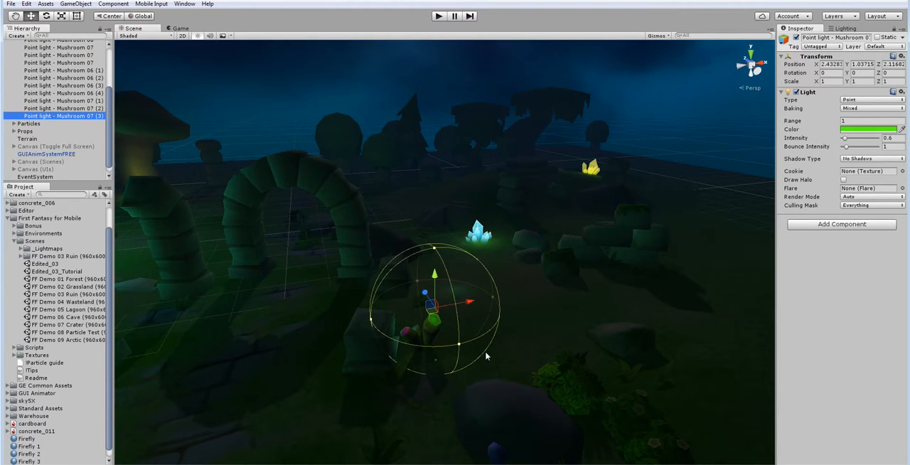
{"action": "left_click_drag", "start_coordinate": [431, 318], "coordinate": [705, 318]}
{"action": "key", "text": "ctrl+d"}
{"action": "key", "text": "ctrl+d"}
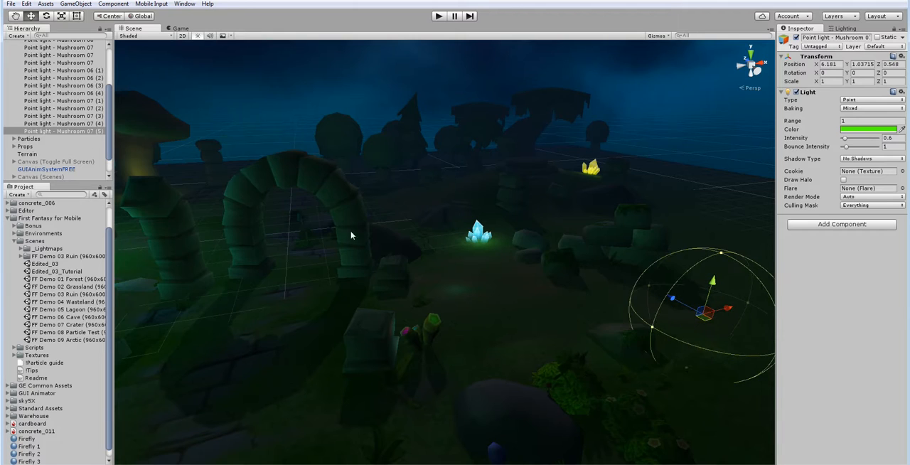
Step: Duplicate the magenta Mushroom 07 light, move the copy over the stone path at about X -1.46, Z -0.8, and copy it again
{"action": "left_click", "coordinate": [77, 64]}
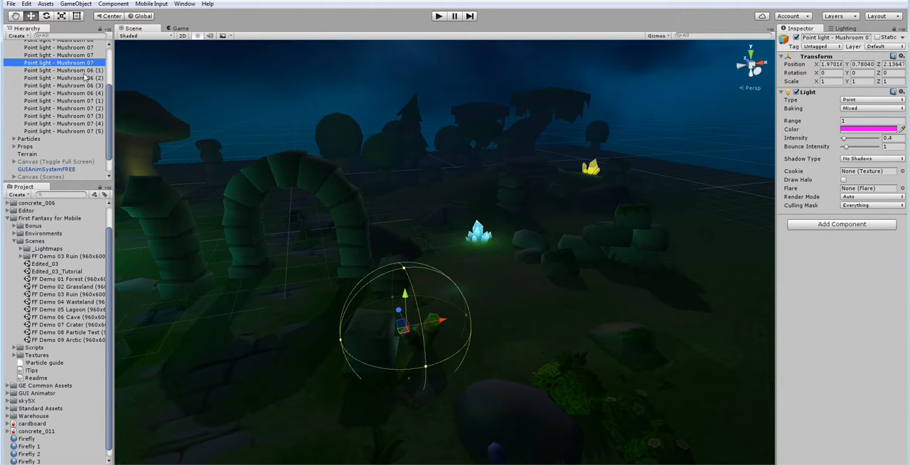
{"action": "key", "text": "f"}
{"action": "key", "text": "ctrl+d"}
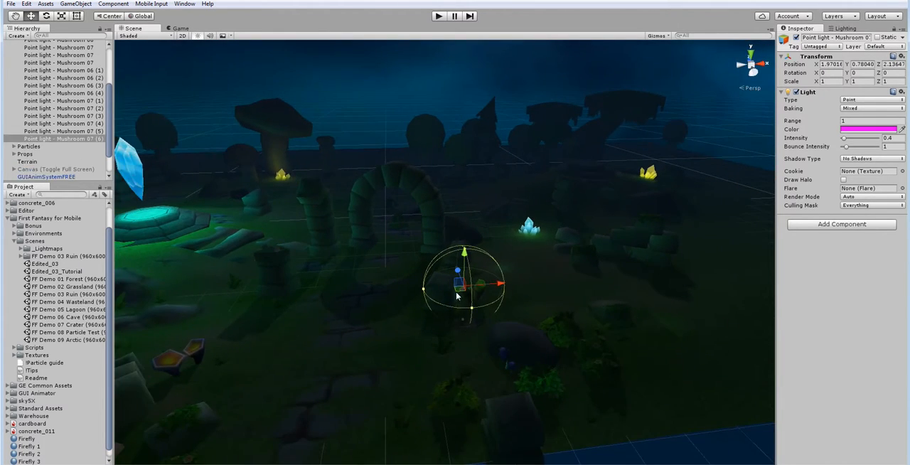
{"action": "left_click_drag", "start_coordinate": [432, 302], "coordinate": [296, 398]}
{"action": "key", "text": "ctrl+d"}
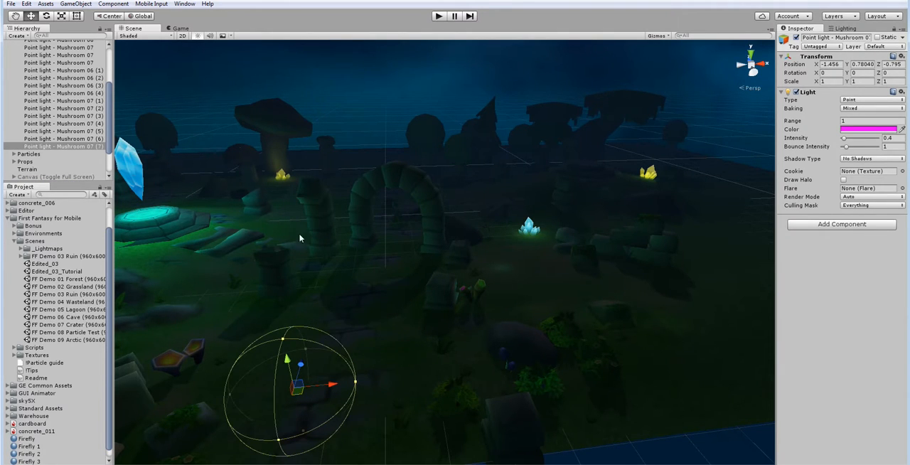
{"action": "left_click", "coordinate": [175, 28]}
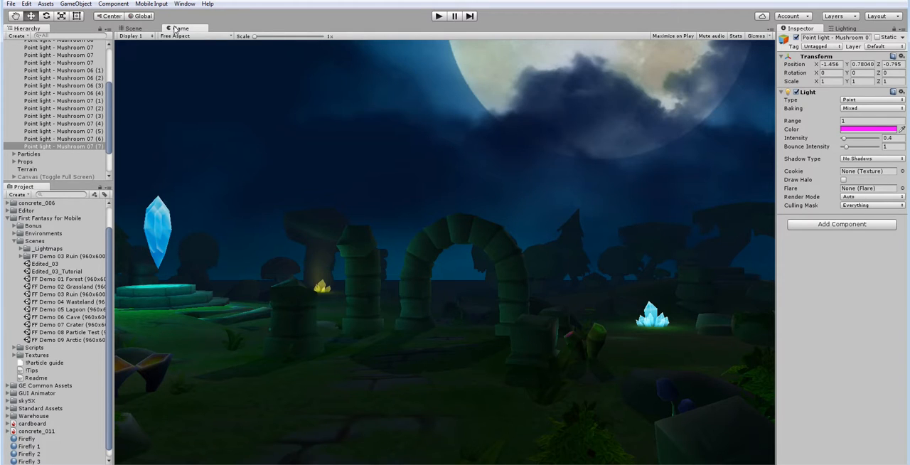
{"action": "left_click", "coordinate": [132, 28]}
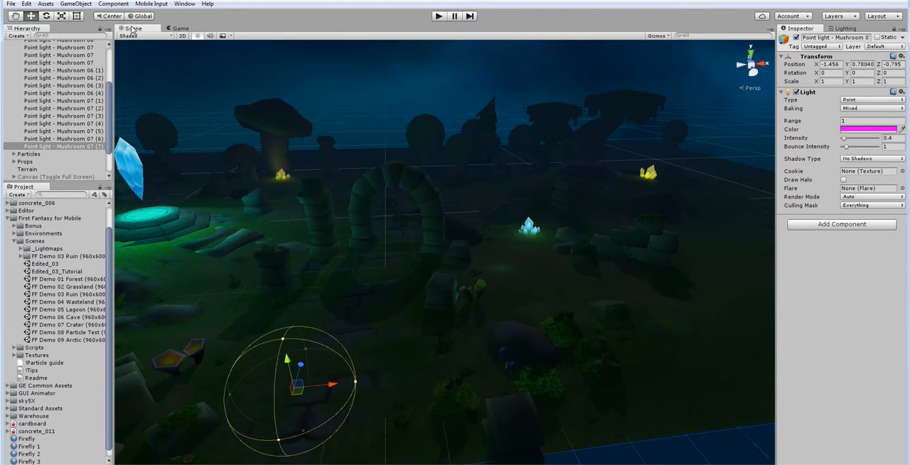
Step: Add a reflection probe to the scene
{"action": "left_click_drag", "start_coordinate": [347, 193], "coordinate": [345, 224], "text": "alt"}
{"action": "left_click", "coordinate": [73, 4]}
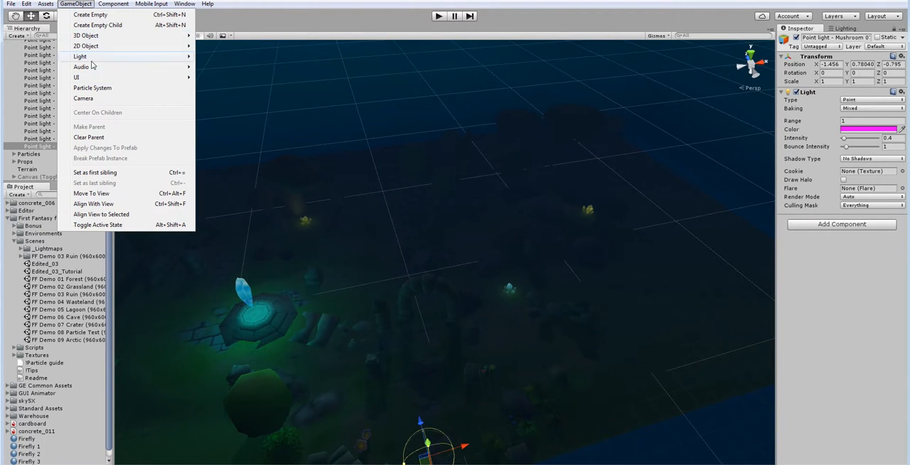
{"action": "mouse_move", "coordinate": [95, 55]}
{"action": "left_click", "coordinate": [249, 100]}
{"action": "left_click_drag", "start_coordinate": [387, 285], "coordinate": [578, 259], "text": "alt"}
{"action": "key", "text": "s"}
{"action": "right_click_drag", "start_coordinate": [578, 259], "coordinate": [531, 286]}
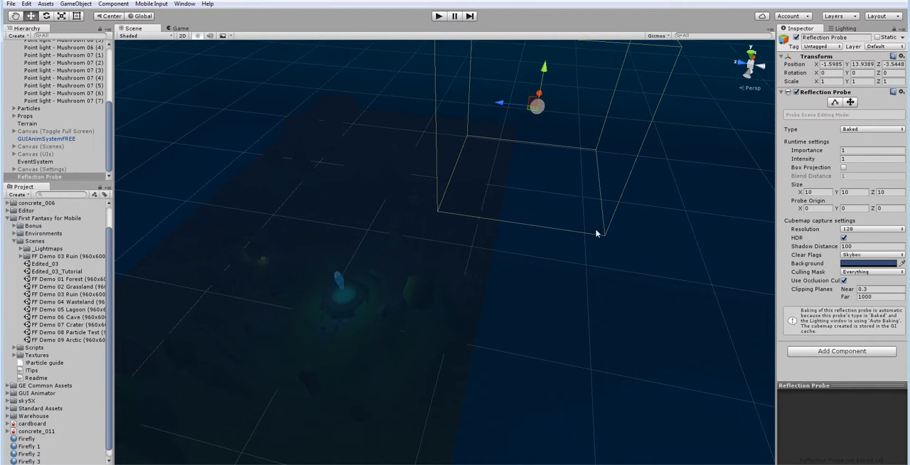
Step: Try lowering the reflection probe to about Y 5.78 and rescaling it, and undo the changes
{"action": "left_click_drag", "start_coordinate": [534, 86], "coordinate": [501, 186]}
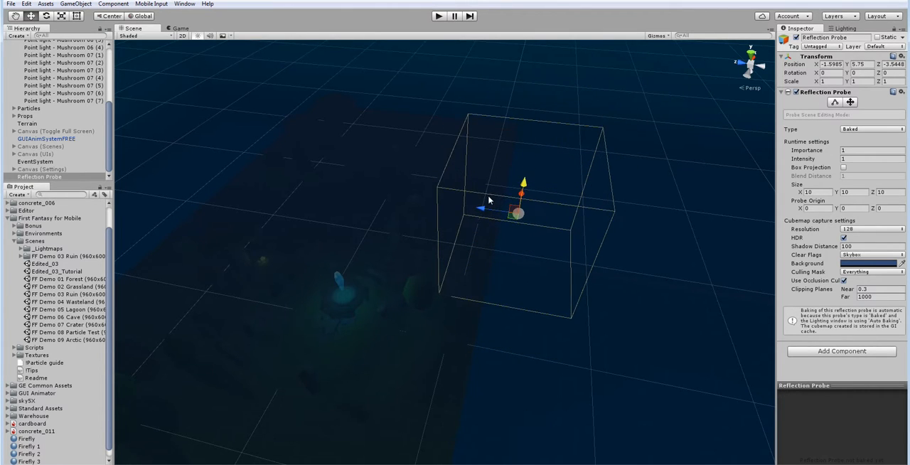
{"action": "right_click_drag", "start_coordinate": [500, 249], "coordinate": [321, 245]}
{"action": "key", "text": "d"}
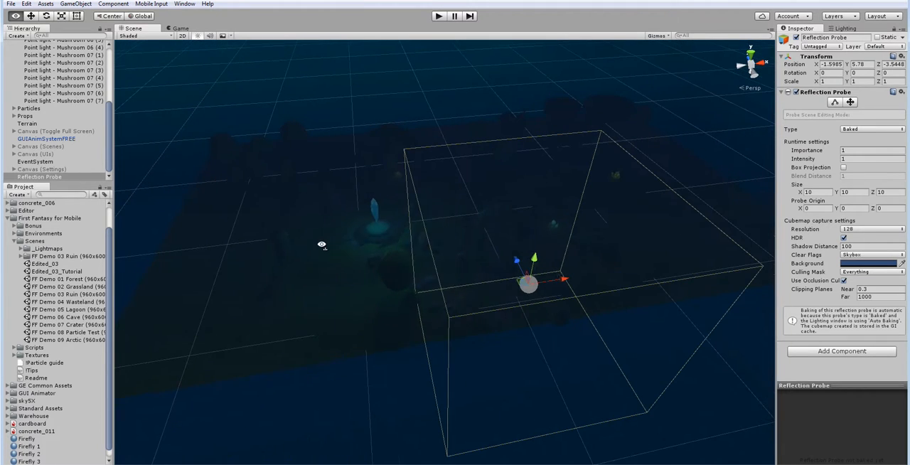
{"action": "key", "text": "r"}
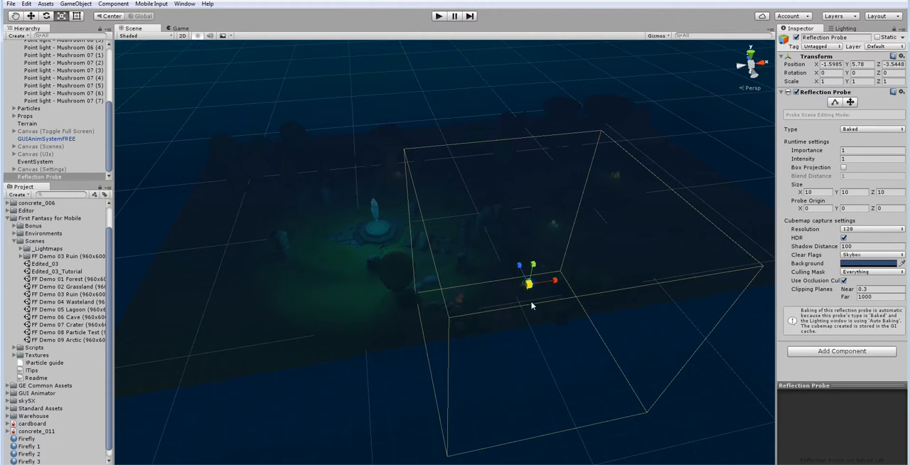
{"action": "left_click_drag", "start_coordinate": [532, 306], "coordinate": [537, 325]}
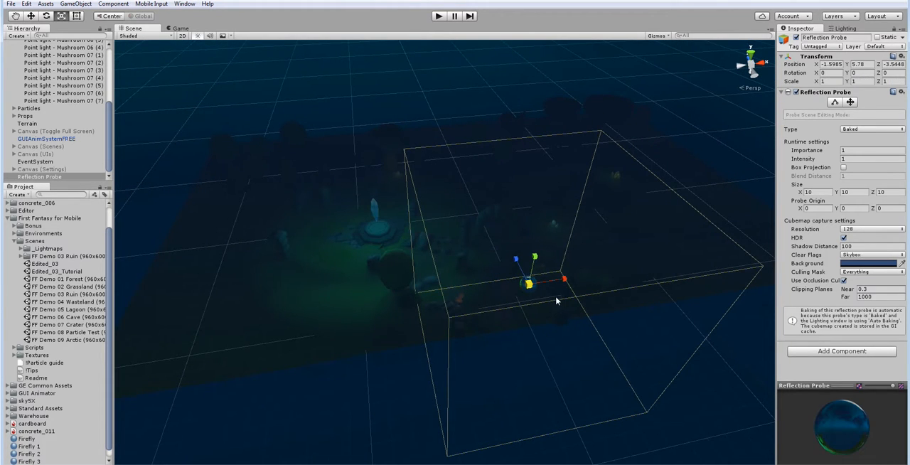
{"action": "key", "text": "ctrl+z"}
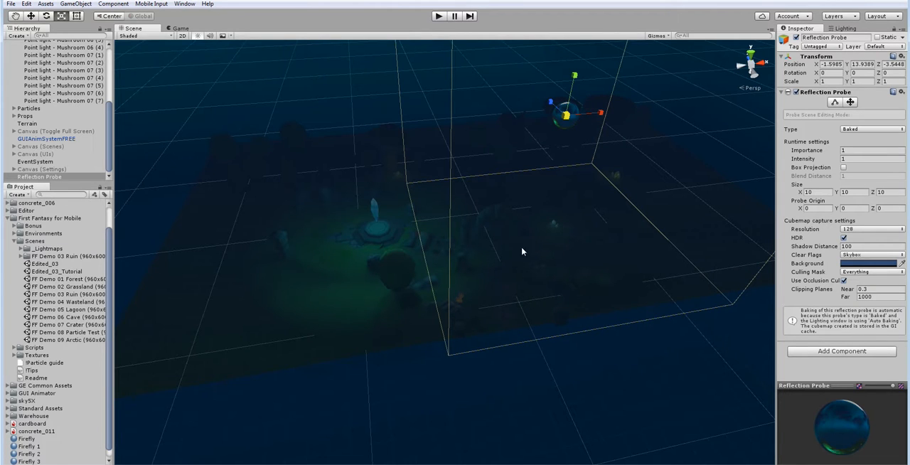
Step: Lower the reflection probe to about Y 6.12 and set its box size to 2 on X, Y and Z
{"action": "key", "text": "w"}
{"action": "left_click_drag", "start_coordinate": [569, 92], "coordinate": [538, 304]}
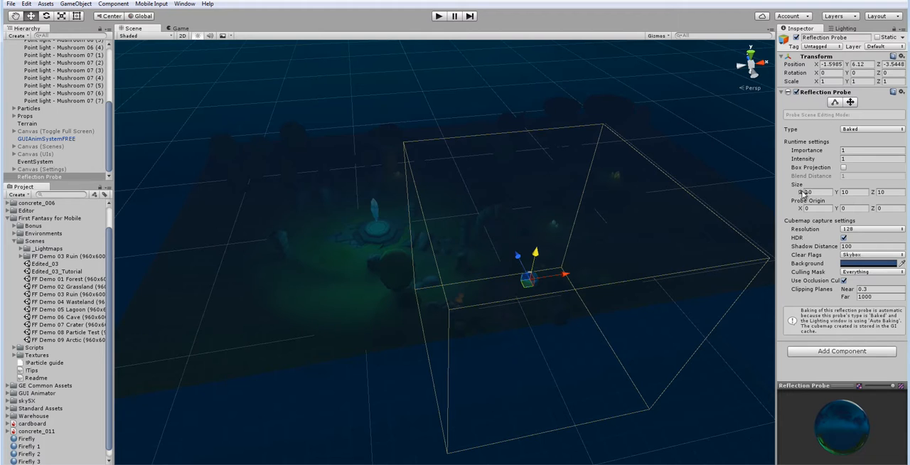
{"action": "type", "text": "2"}
{"action": "key", "text": "Tab"}
{"action": "type", "text": "2"}
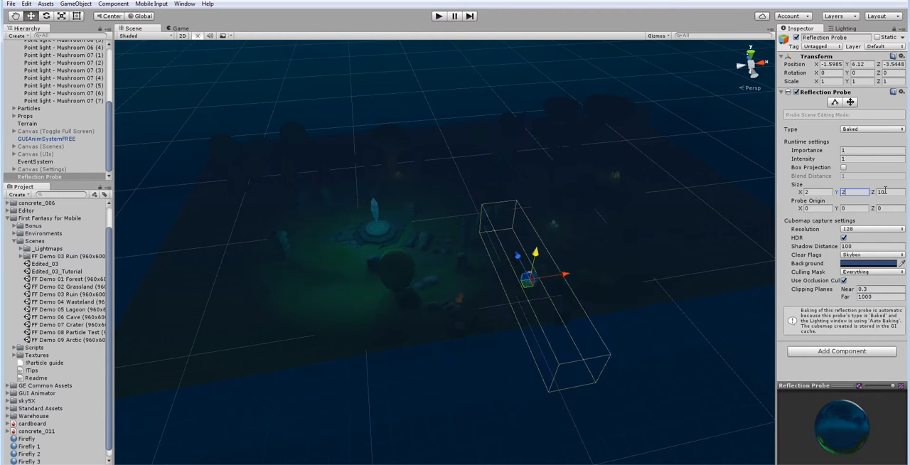
{"action": "type", "text": "2"}
Step: Move the reflection probe down near the ground beside the orange cup mushrooms, to about Y 1.18, Z -1.24
{"action": "key", "text": "w"}
{"action": "right_click_drag", "start_coordinate": [593, 293], "coordinate": [549, 301]}
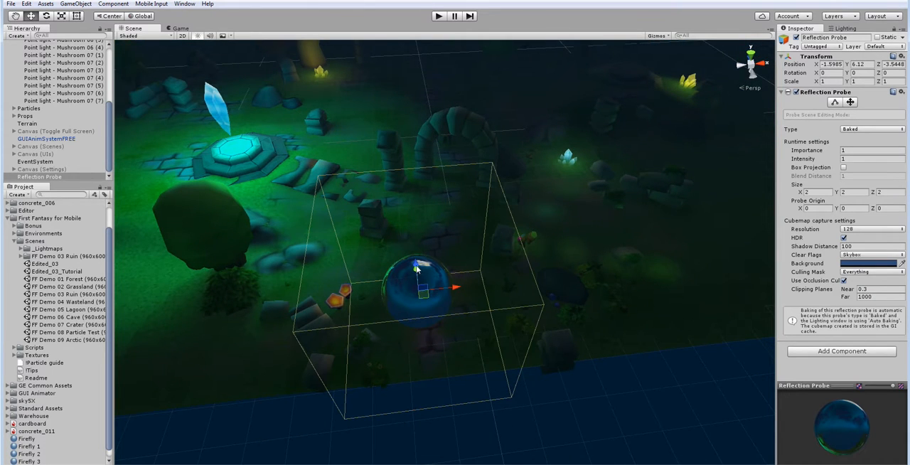
{"action": "left_click_drag", "start_coordinate": [417, 267], "coordinate": [426, 304]}
{"action": "right_click_drag", "start_coordinate": [357, 247], "coordinate": [595, 198]}
{"action": "left_click_drag", "start_coordinate": [507, 157], "coordinate": [487, 249]}
{"action": "left_click_drag", "start_coordinate": [464, 286], "coordinate": [394, 310]}
{"action": "right_click_drag", "start_coordinate": [455, 325], "coordinate": [344, 261]}
{"action": "left_click_drag", "start_coordinate": [420, 278], "coordinate": [430, 323]}
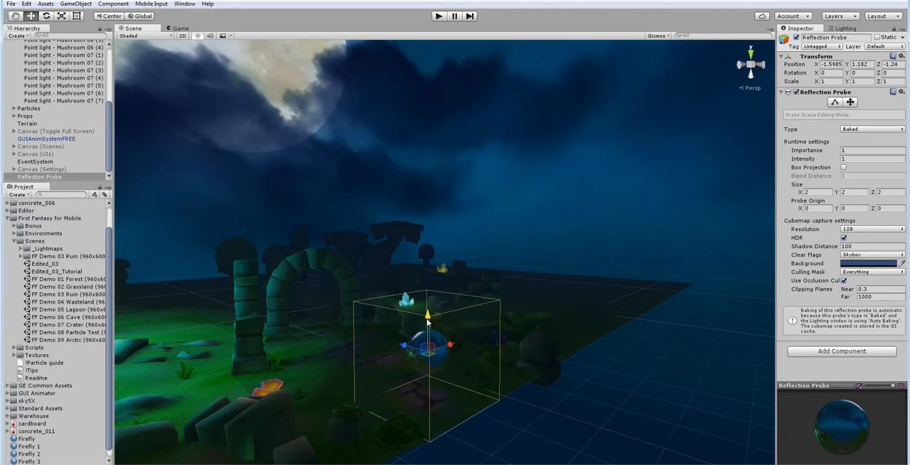
Step: Duplicate the reflection probe and move the copy to about X -3.62, Z -1.24 beside the orange cup mushrooms
{"action": "right_click_drag", "start_coordinate": [525, 293], "coordinate": [451, 358]}
{"action": "key", "text": "ctrl+d"}
{"action": "left_click_drag", "start_coordinate": [464, 292], "coordinate": [388, 303]}
{"action": "right_click_drag", "start_coordinate": [463, 268], "coordinate": [333, 281]}
{"action": "key", "text": "ctrl+d"}
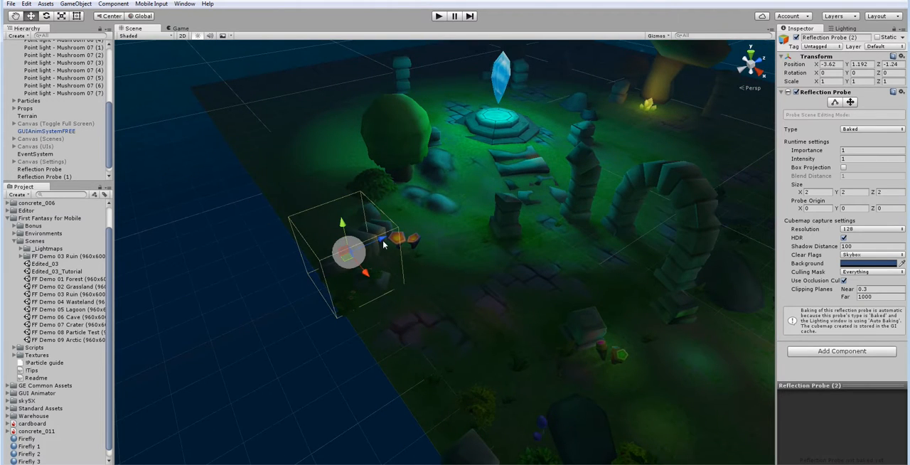
Step: Place probe copies near the stone steps at about X -3.62, Z 3.22 and X -1.23, Z 3.27
{"action": "left_click_drag", "start_coordinate": [383, 240], "coordinate": [518, 192]}
{"action": "key", "text": "ctrl+d"}
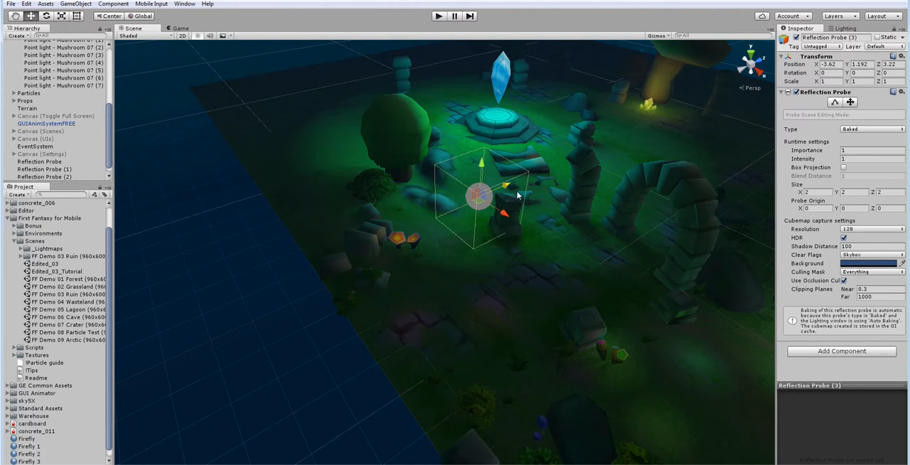
{"action": "key", "text": "ctrl+d"}
{"action": "left_click_drag", "start_coordinate": [505, 219], "coordinate": [559, 254]}
{"action": "key", "text": "ctrl+d"}
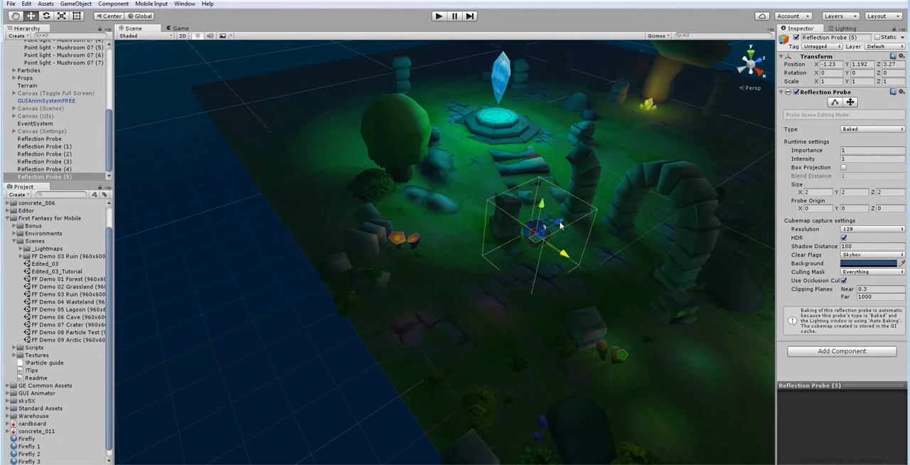
Step: Duplicate the probes along the stone path, placing a copy at about X 0.78, Z 0.53
{"action": "left_click_drag", "start_coordinate": [561, 223], "coordinate": [488, 269]}
{"action": "key", "text": "ctrl+d"}
{"action": "left_click_drag", "start_coordinate": [484, 301], "coordinate": [543, 358]}
{"action": "key", "text": "ctrl+d"}
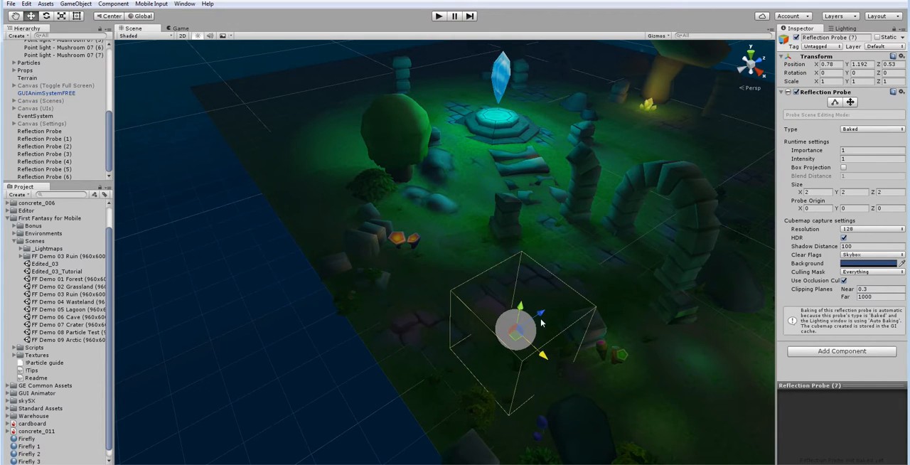
Step: Extend the row of reflection probe copies past the stone block and red cup mushrooms towards the scene's edge
{"action": "left_click_drag", "start_coordinate": [542, 311], "coordinate": [612, 281]}
{"action": "key", "text": "ctrl+d"}
{"action": "left_click_drag", "start_coordinate": [607, 311], "coordinate": [652, 361]}
{"action": "right_click_drag", "start_coordinate": [652, 361], "coordinate": [732, 363]}
{"action": "key", "text": "ctrl+d"}
Step: Create further reflection probe copies across the ruins, undoing the last surplus duplication
{"action": "left_click_drag", "start_coordinate": [423, 280], "coordinate": [497, 218]}
{"action": "key", "text": "ctrl+d"}
Step: Duplicate the selected probes and move the copies to about X -3.66, Z 6.16 beside the arch and broken column
{"action": "key", "text": "ctrl+d"}
{"action": "key", "text": "ctrl+d"}
{"action": "key", "text": "ctrl+d"}
{"action": "key", "text": "ctrl+d"}
{"action": "key", "text": "ctrl+d"}
{"action": "key", "text": "ctrl+d"}
{"action": "key", "text": "ctrl+z"}
{"action": "left_click_drag", "start_coordinate": [611, 249], "coordinate": [349, 162]}
{"action": "key", "text": "ctrl+d"}
{"action": "right_click_drag", "start_coordinate": [382, 187], "coordinate": [456, 160]}
Step: Duplicate the selected probes and place the copies beside the crystal pedestal at about X -6.53, Y 1.19, Z 8.53
{"action": "key", "text": "ctrl+d"}
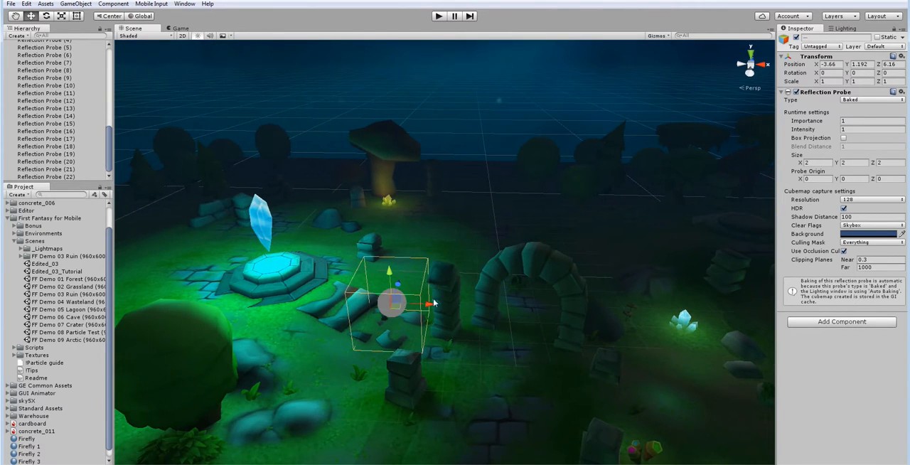
{"action": "left_click_drag", "start_coordinate": [388, 279], "coordinate": [315, 287]}
{"action": "key", "text": "ctrl+d"}
{"action": "right_click_drag", "start_coordinate": [397, 256], "coordinate": [300, 268]}
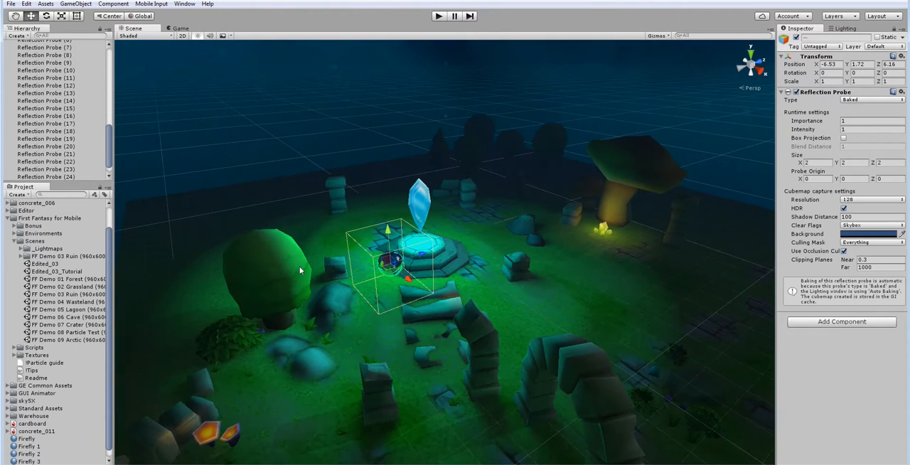
{"action": "left_click_drag", "start_coordinate": [419, 262], "coordinate": [449, 234]}
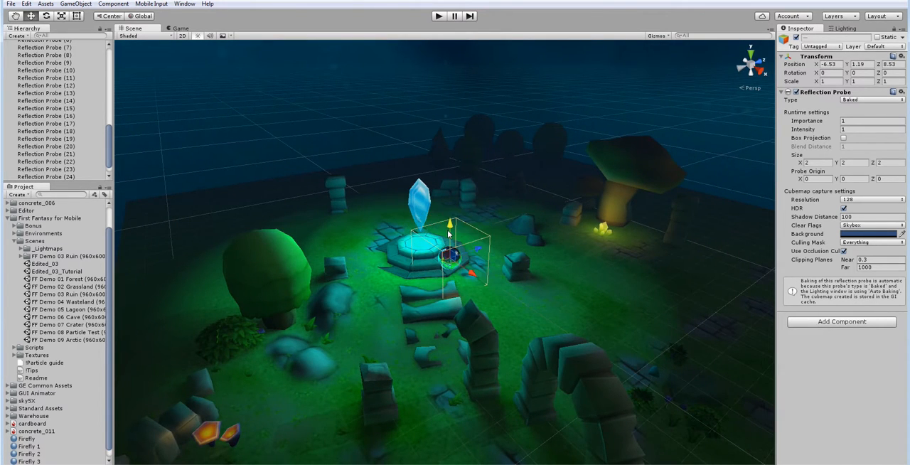
Step: Place probe copies near the yellow crystals at about X -2.75, Z 14.28 and by the giant mushroom at X -5.82, Y 2.54, Z 18.5
{"action": "left_click_drag", "start_coordinate": [470, 274], "coordinate": [633, 275]}
{"action": "left_click_drag", "start_coordinate": [644, 239], "coordinate": [645, 224]}
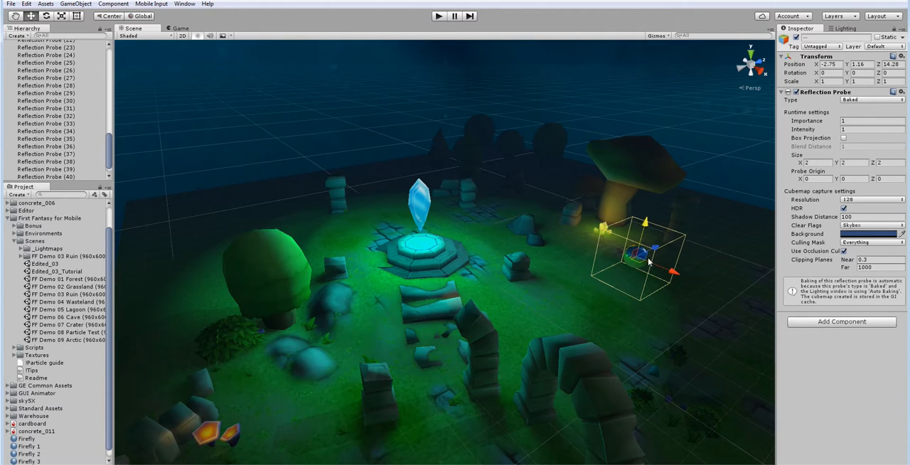
{"action": "left_click_drag", "start_coordinate": [647, 267], "coordinate": [547, 235]}
{"action": "left_click_drag", "start_coordinate": [549, 207], "coordinate": [653, 168]}
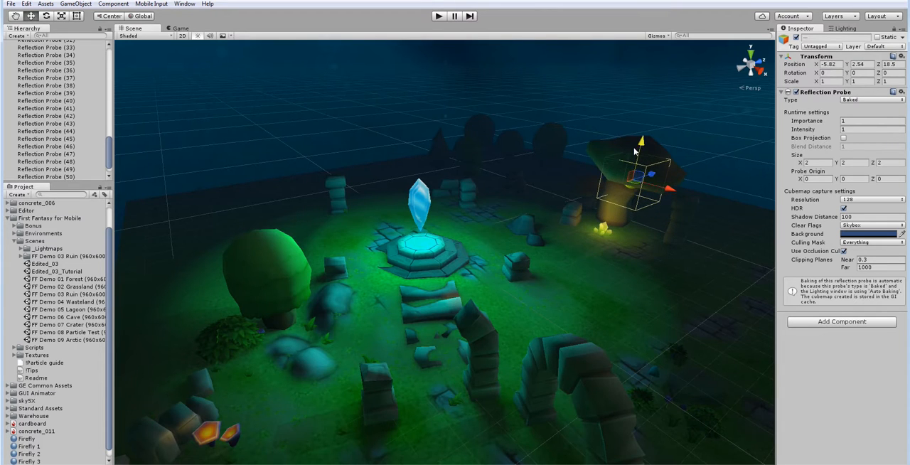
Step: Duplicate the giant mushroom's probes and move the copies across the back of the scene to about X 11.56, Z 18.5
{"action": "right_click_drag", "start_coordinate": [571, 214], "coordinate": [662, 222]}
{"action": "scroll", "coordinate": [551, 224], "scroll_direction": "down", "scroll_amount": 4}
{"action": "right_click_drag", "start_coordinate": [549, 223], "coordinate": [548, 238]}
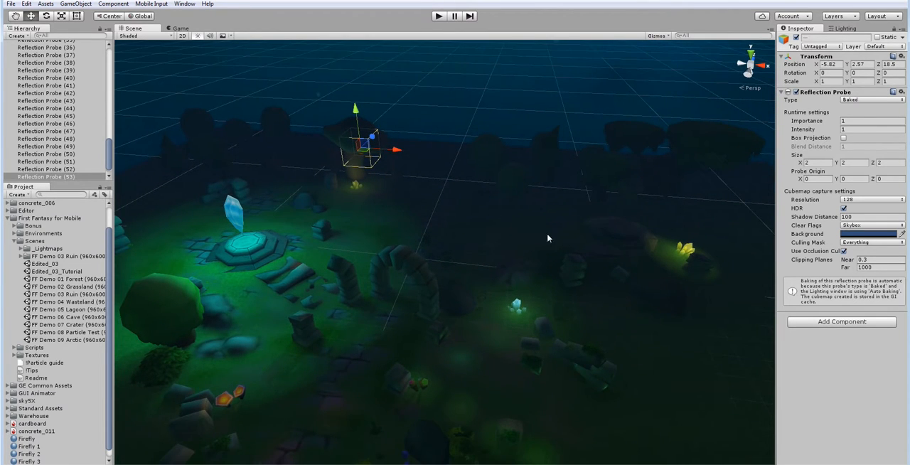
{"action": "key", "text": "ctrl+d"}
{"action": "left_click_drag", "start_coordinate": [398, 150], "coordinate": [658, 170]}
{"action": "right_click_drag", "start_coordinate": [628, 226], "coordinate": [675, 215]}
{"action": "scroll", "coordinate": [569, 192], "scroll_direction": "up", "scroll_amount": 2}
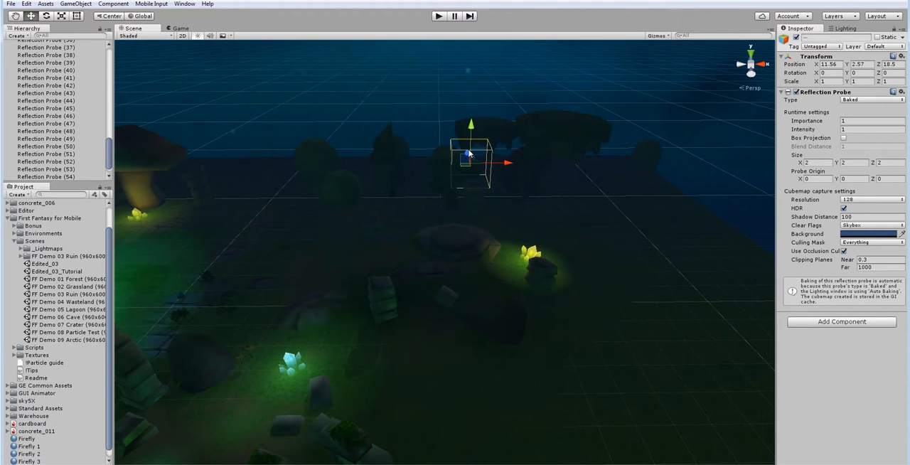
Step: Place probe copies around the far yellow crystals at about X 13.3, Y 2.17, Z 10.78
{"action": "left_click_drag", "start_coordinate": [467, 153], "coordinate": [488, 196]}
{"action": "left_click_drag", "start_coordinate": [517, 234], "coordinate": [564, 237]}
{"action": "left_click_drag", "start_coordinate": [542, 206], "coordinate": [542, 222]}
{"action": "mouse_move", "coordinate": [546, 222]}
{"action": "right_mouse_down"}
{"action": "mouse_move", "coordinate": [491, 236]}
{"action": "mouse_move", "coordinate": [538, 236]}
{"action": "right_mouse_up"}
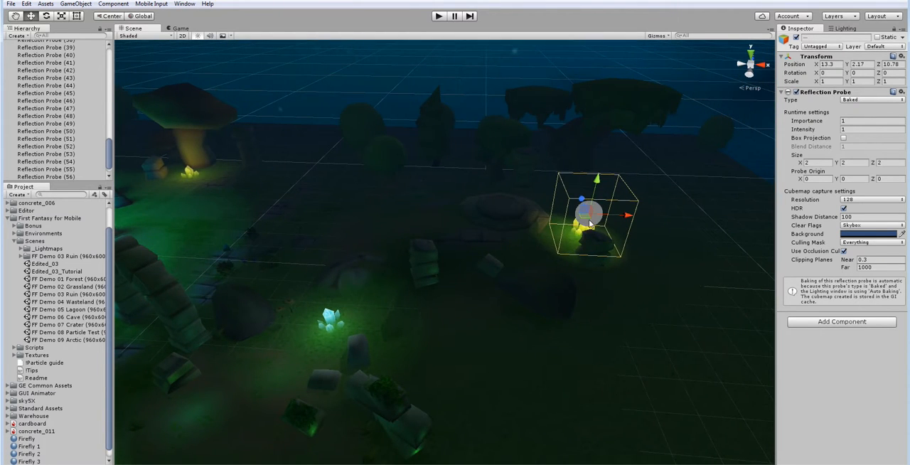
Step: Duplicate the probes towards the small cyan crystals, placing the last copies at about X 7.6, Y 0.76, Z 8.16
{"action": "left_click_drag", "start_coordinate": [577, 218], "coordinate": [424, 257]}
{"action": "key", "text": "ctrl+d"}
{"action": "key", "text": "ctrl+d"}
{"action": "key", "text": "ctrl+d"}
{"action": "left_click_drag", "start_coordinate": [397, 254], "coordinate": [398, 263]}
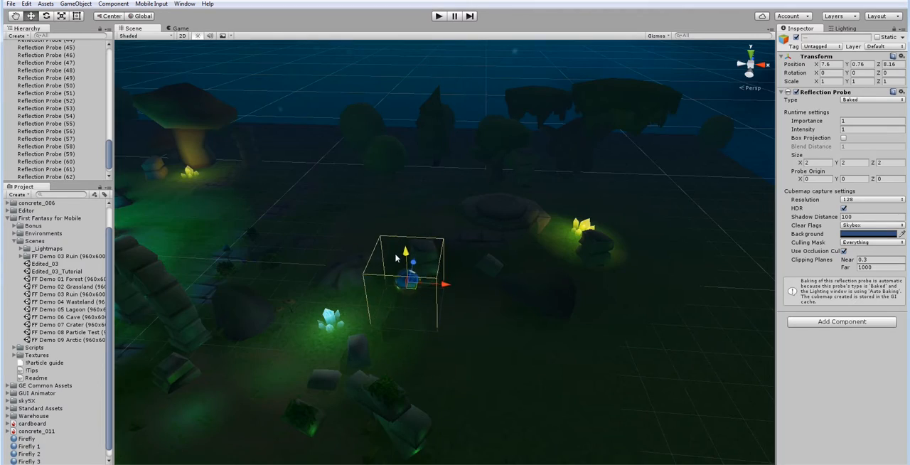
Step: Deselect the probes and inspect the ruin scene's lighting from ground level
{"action": "right_click_drag", "start_coordinate": [398, 263], "coordinate": [508, 251]}
{"action": "key", "text": "w"}
{"action": "key", "text": "s"}
{"action": "key", "text": "w"}
{"action": "left_click", "coordinate": [398, 72]}
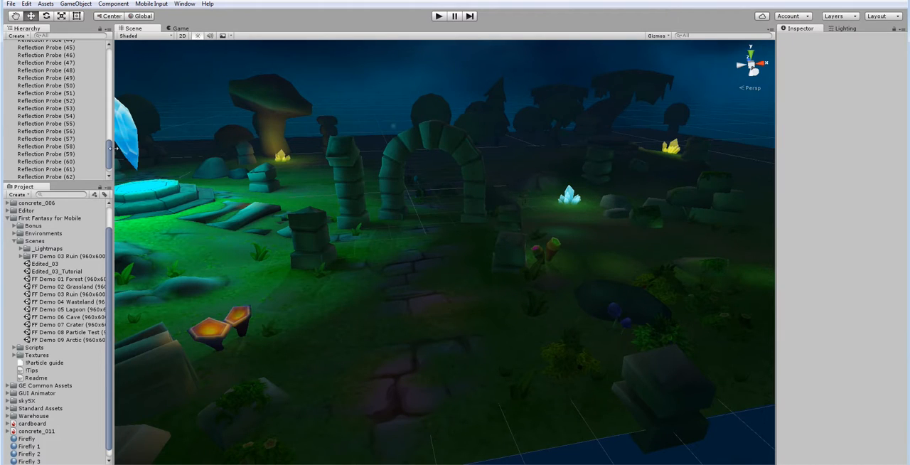
{"action": "scroll", "coordinate": [50, 102], "scroll_direction": "up", "scroll_amount": 15}
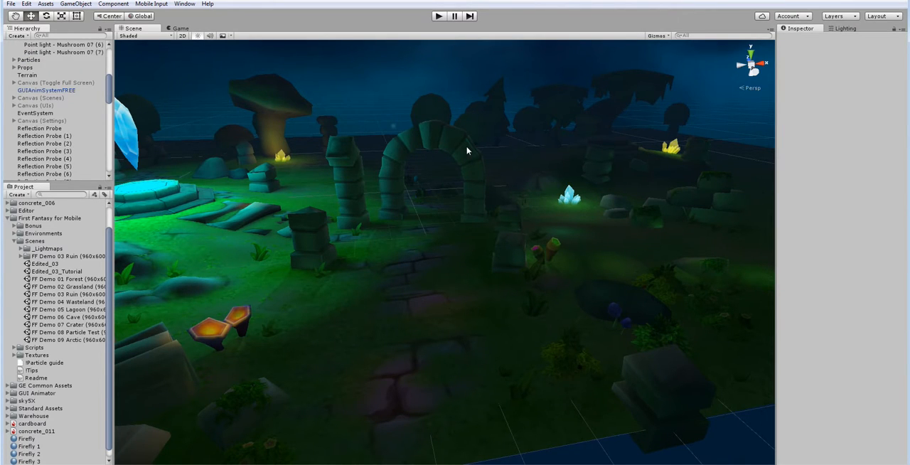
{"action": "right_click_drag", "start_coordinate": [467, 150], "coordinate": [502, 241]}
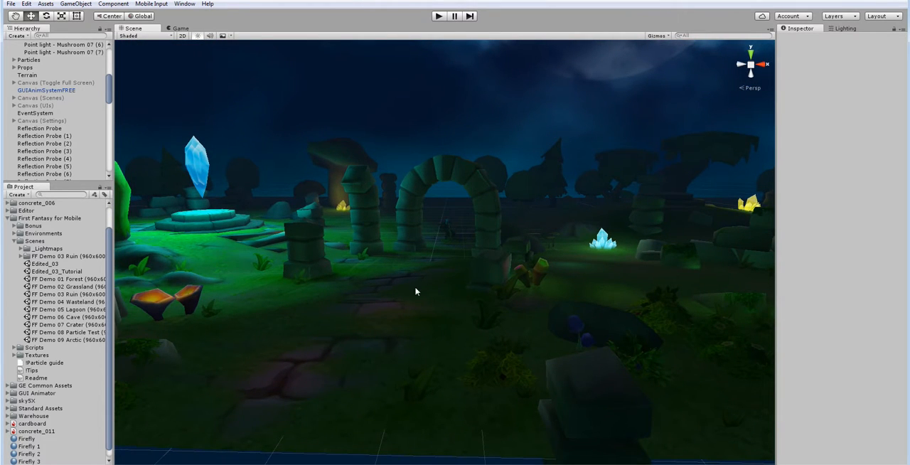
{"action": "right_click_drag", "start_coordinate": [415, 291], "coordinate": [402, 290]}
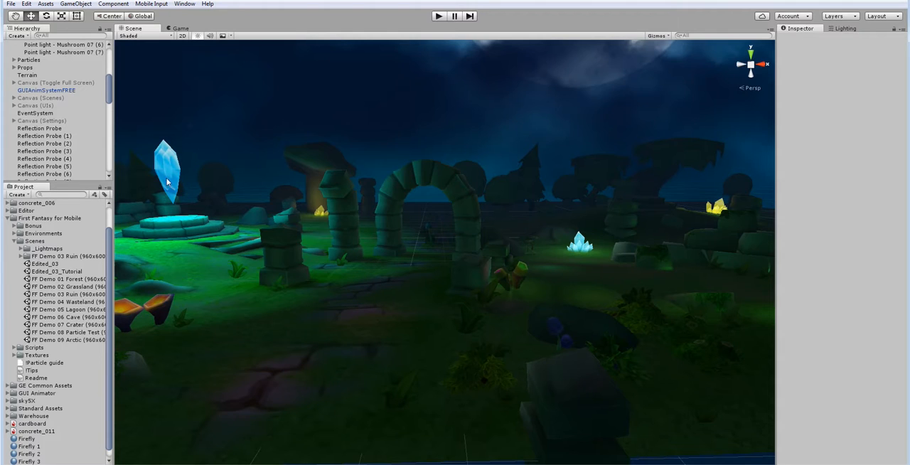
{"action": "scroll", "coordinate": [69, 83], "scroll_direction": "up", "scroll_amount": 8}
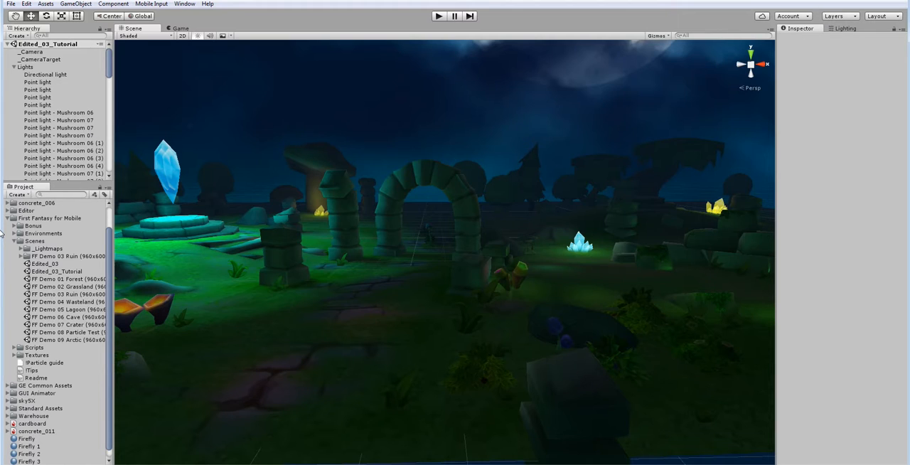
Step: Add the Antialiasing image effect to the _Camera object
{"action": "left_click", "coordinate": [34, 52]}
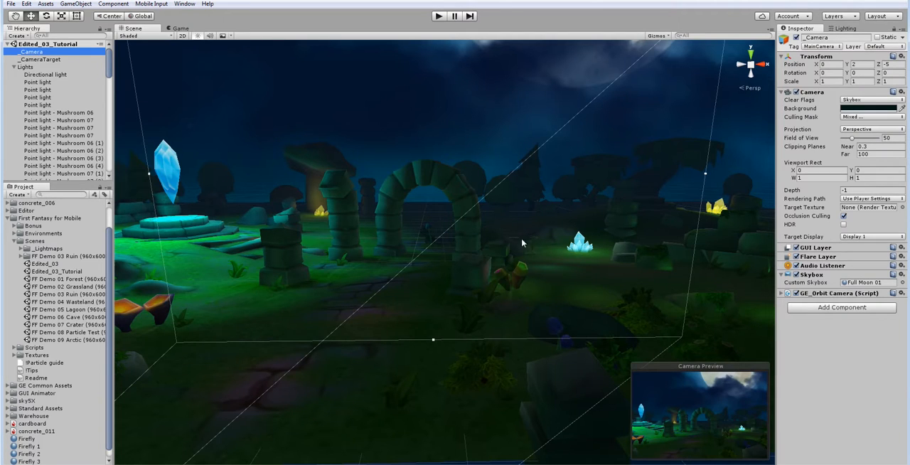
{"action": "left_click", "coordinate": [832, 308]}
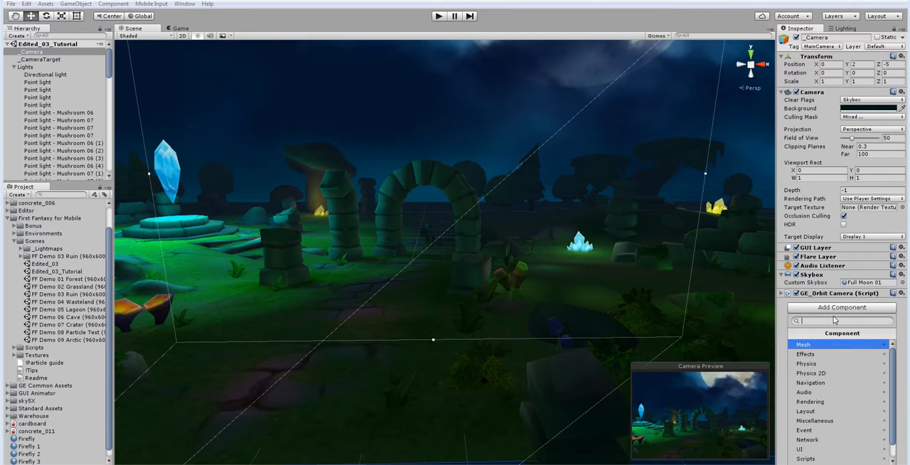
{"action": "type", "text": "anti"}
{"action": "key", "text": "Return"}
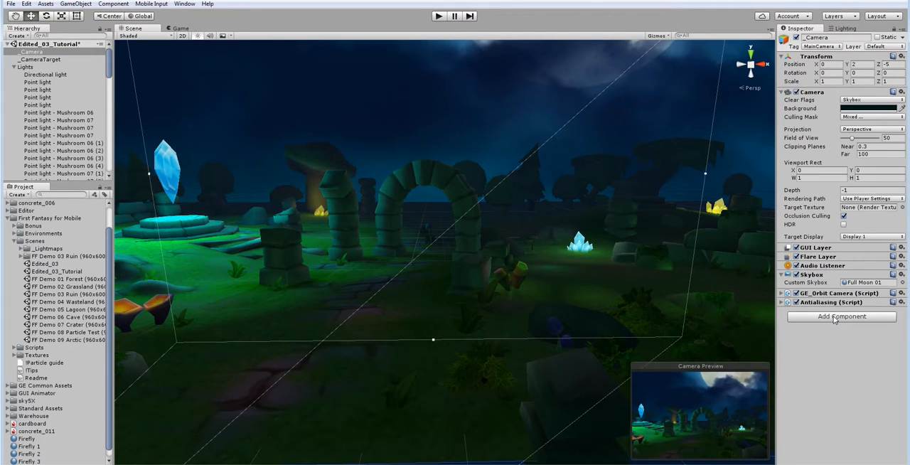
Step: Add the Screen Space Ambient Occlusion effect to the camera
{"action": "left_click", "coordinate": [835, 316]}
{"action": "type", "text": "occlu"}
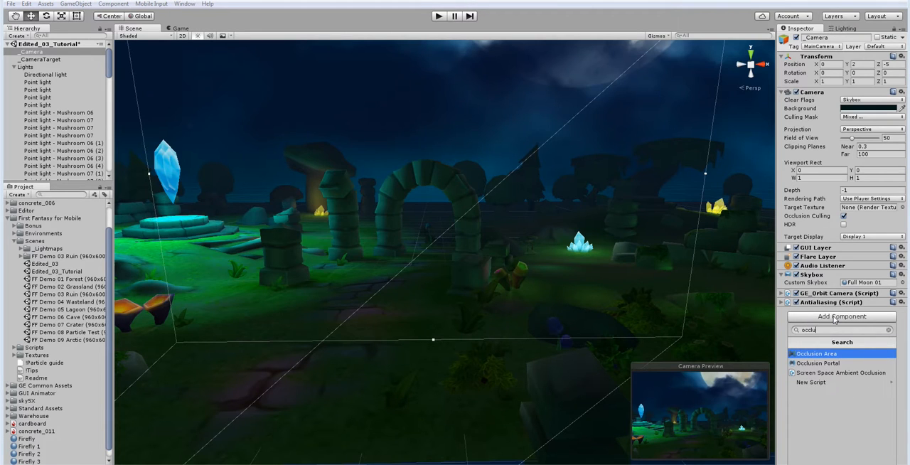
{"action": "left_click", "coordinate": [840, 373]}
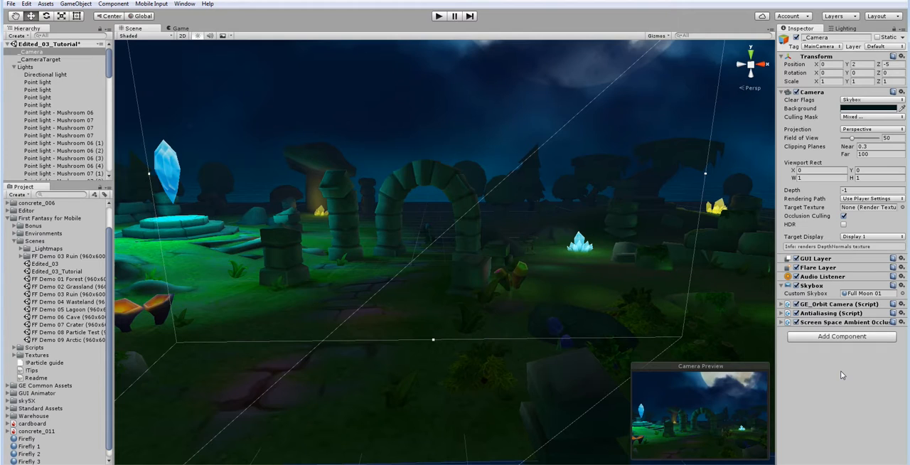
Step: Compare the game camera's image with Antialiasing and Screen Space Ambient Occlusion switched off and on
{"action": "left_click", "coordinate": [181, 28]}
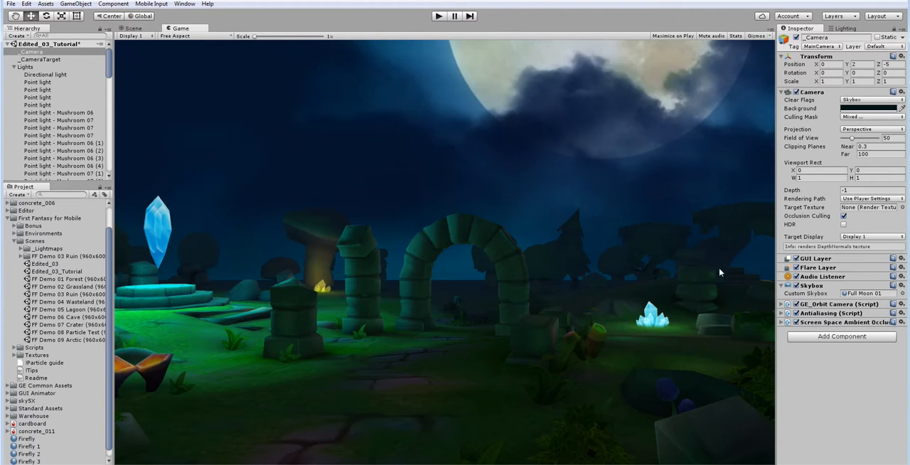
{"action": "left_click", "coordinate": [797, 313]}
{"action": "left_click", "coordinate": [794, 315]}
{"action": "left_click", "coordinate": [796, 323]}
{"action": "left_click", "coordinate": [796, 314]}
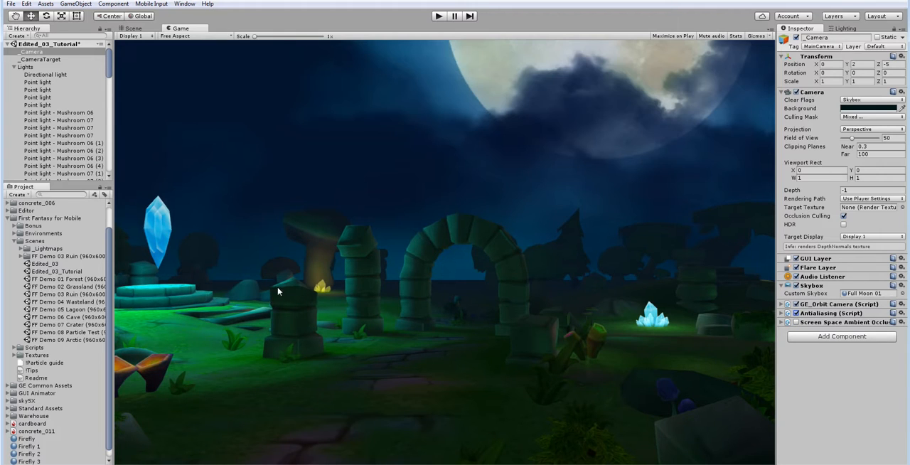
{"action": "left_click", "coordinate": [797, 313]}
{"action": "left_click", "coordinate": [796, 322]}
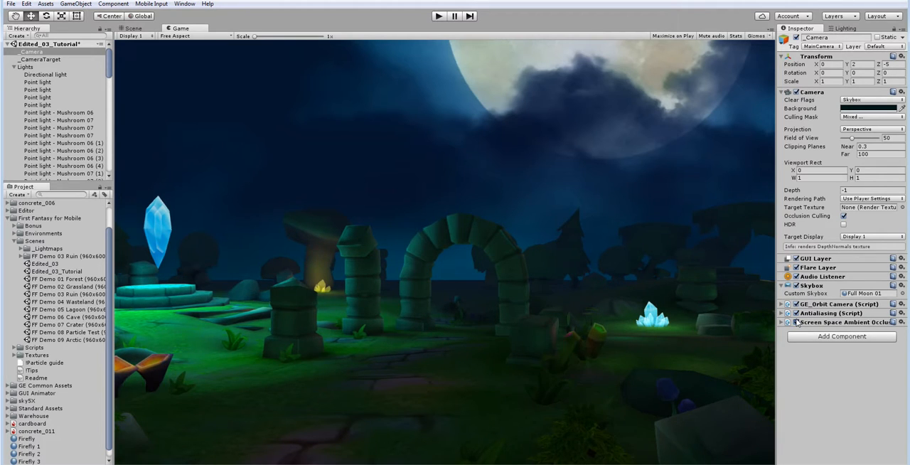
Step: Set the ambient occlusion radius to 0.05 and its sample count to High
{"action": "left_click", "coordinate": [783, 324]}
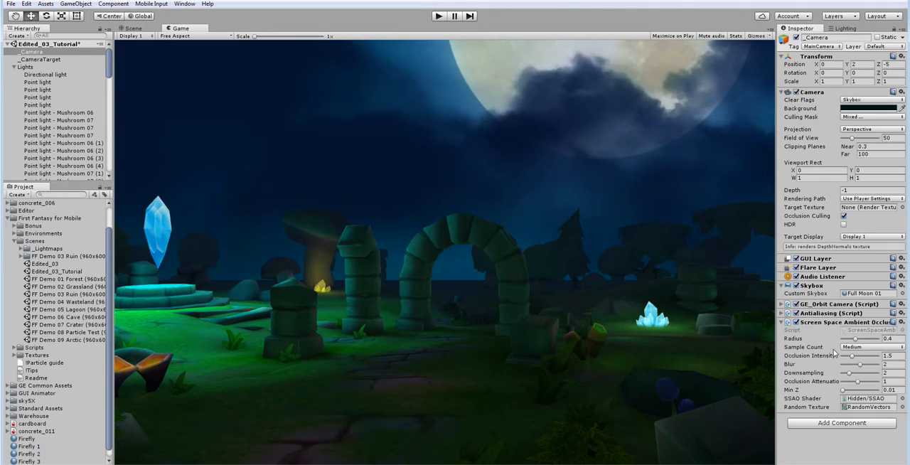
{"action": "left_click_drag", "start_coordinate": [857, 339], "coordinate": [843, 338]}
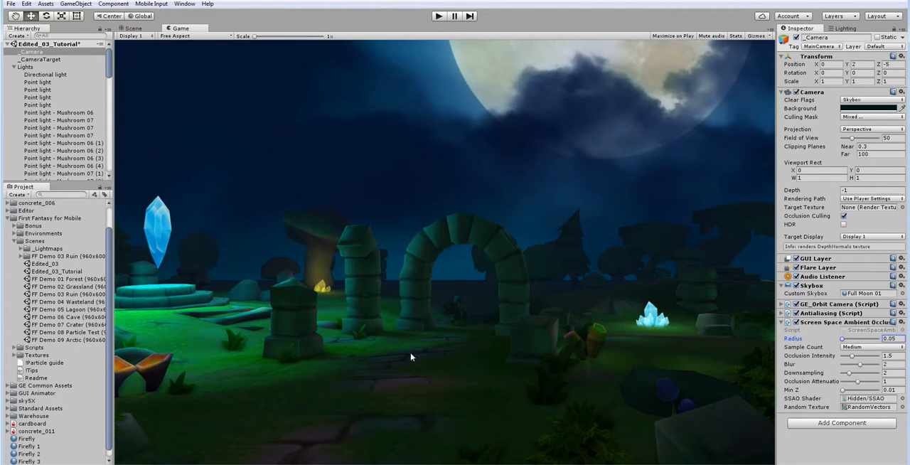
{"action": "left_click", "coordinate": [842, 347]}
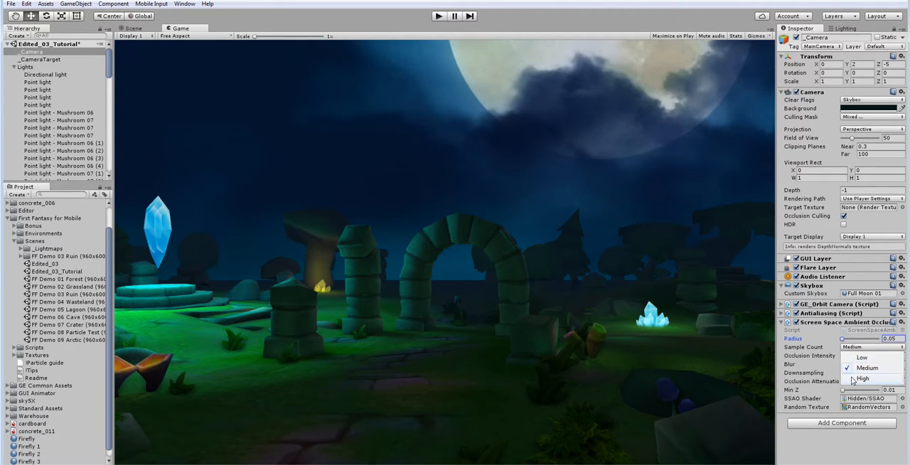
{"action": "left_click", "coordinate": [857, 378]}
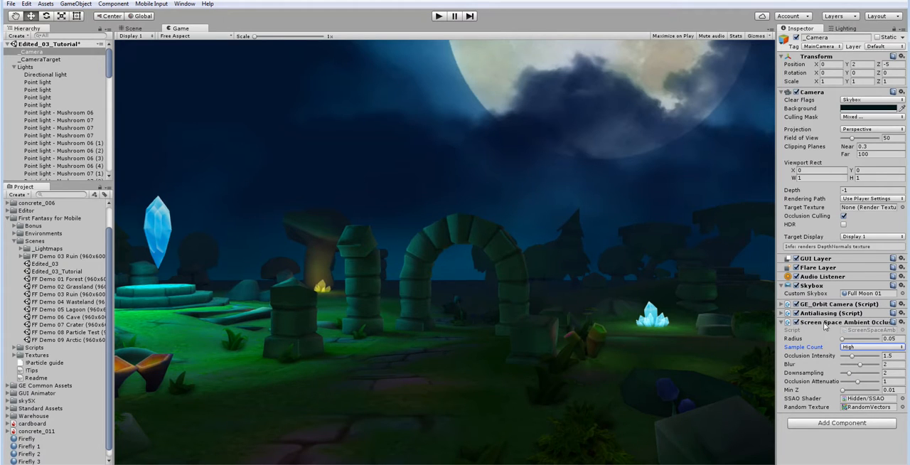
Step: Toggle Screen Space Ambient Occlusion repeatedly to compare its effect on the rendered view, leaving it enabled
{"action": "left_click", "coordinate": [797, 323]}
{"action": "left_click", "coordinate": [797, 323]}
{"action": "left_click", "coordinate": [798, 323]}
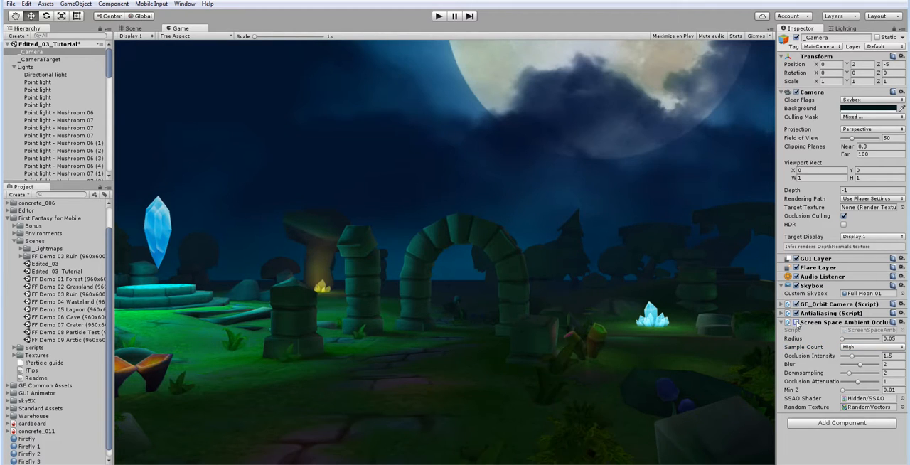
{"action": "left_click", "coordinate": [797, 323]}
{"action": "left_click", "coordinate": [797, 323]}
{"action": "left_click", "coordinate": [797, 323]}
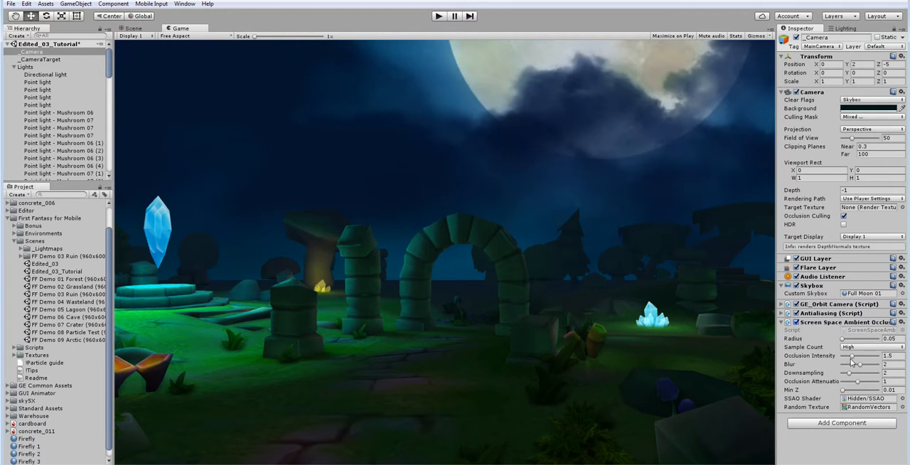
Step: Set the occlusion intensity to 0.5, compare the effect off and on, and collapse its settings
{"action": "mouse_move", "coordinate": [850, 358]}
{"action": "left_mouse_down"}
{"action": "mouse_move", "coordinate": [838, 360]}
{"action": "mouse_move", "coordinate": [857, 366]}
{"action": "left_mouse_up"}
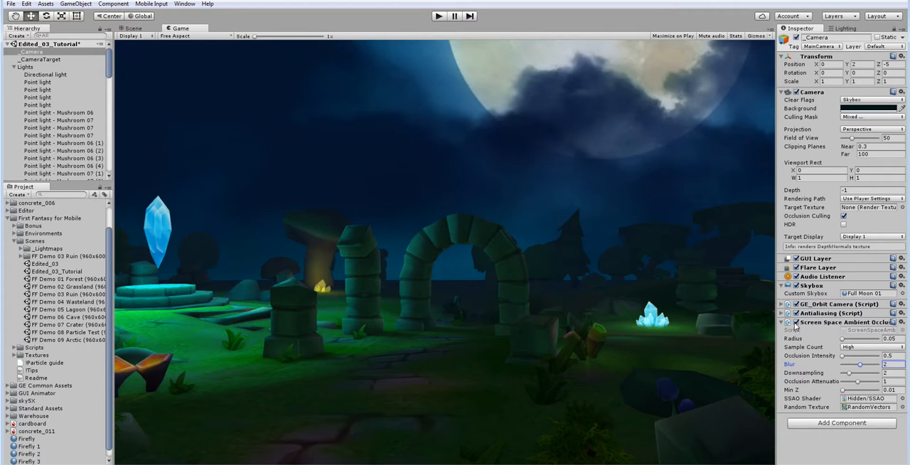
{"action": "left_click", "coordinate": [796, 323]}
{"action": "left_click", "coordinate": [796, 323]}
{"action": "left_click", "coordinate": [796, 323]}
{"action": "left_click", "coordinate": [795, 323]}
{"action": "left_click", "coordinate": [781, 323]}
Step: Add a Bloom effect to the camera and expand its settings
{"action": "left_click", "coordinate": [816, 339]}
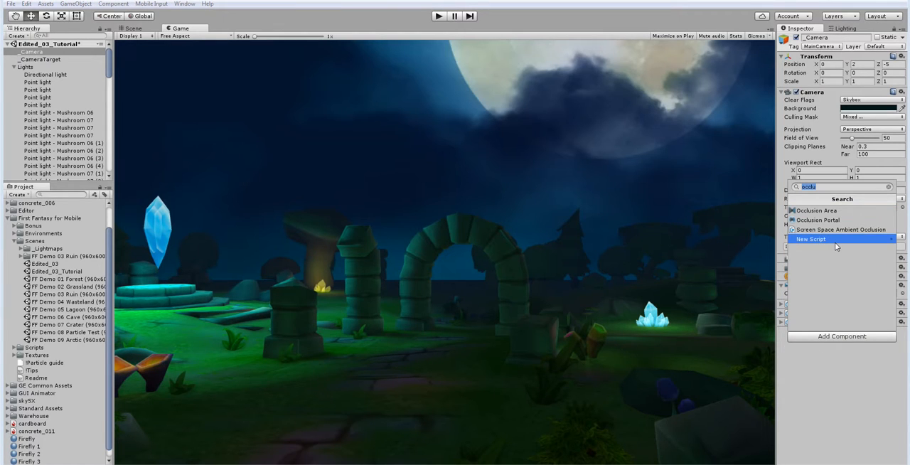
{"action": "type", "text": "bloom"}
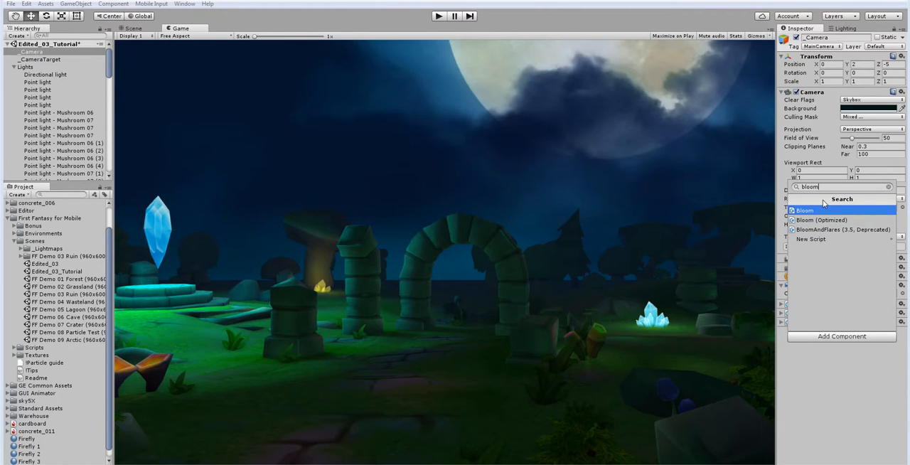
{"action": "left_click", "coordinate": [822, 211]}
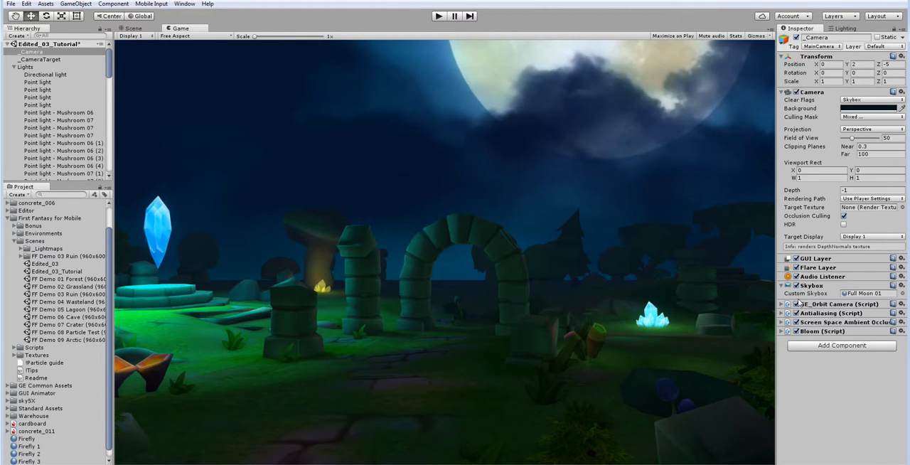
{"action": "left_click", "coordinate": [782, 332]}
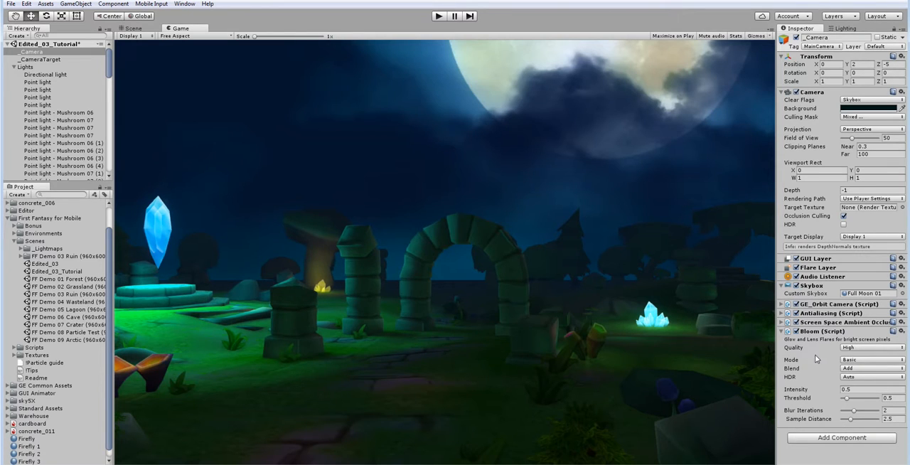
Step: Set the Bloom intensity to 0.59 and its threshold to 0.61
{"action": "left_click", "coordinate": [843, 389]}
{"action": "type", "text": "0.45"}
{"action": "left_click_drag", "start_coordinate": [836, 391], "coordinate": [826, 390]}
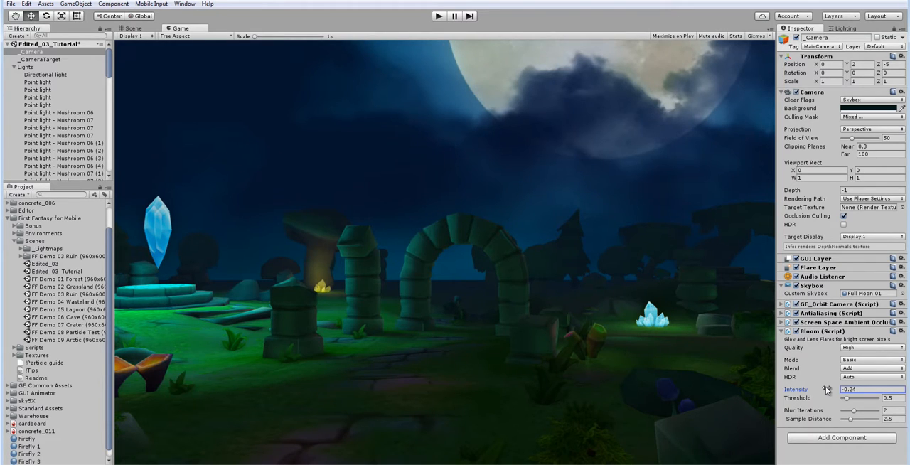
{"action": "left_click_drag", "start_coordinate": [828, 390], "coordinate": [840, 389]}
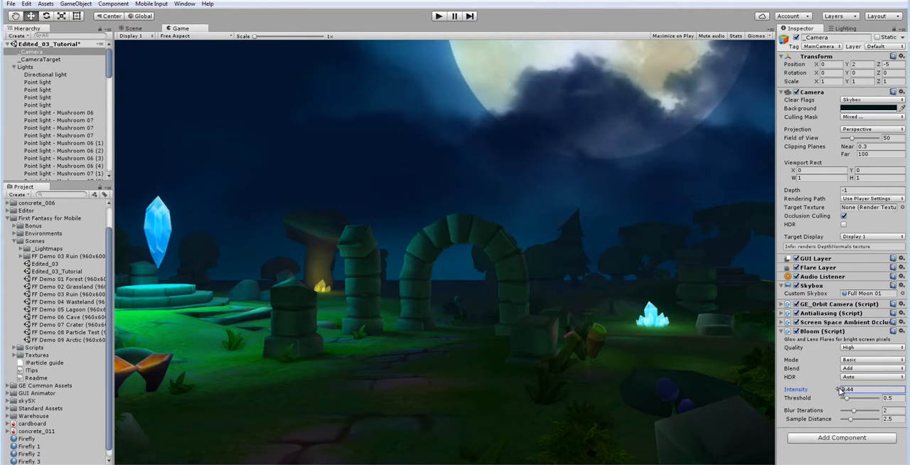
{"action": "left_click_drag", "start_coordinate": [839, 391], "coordinate": [846, 400]}
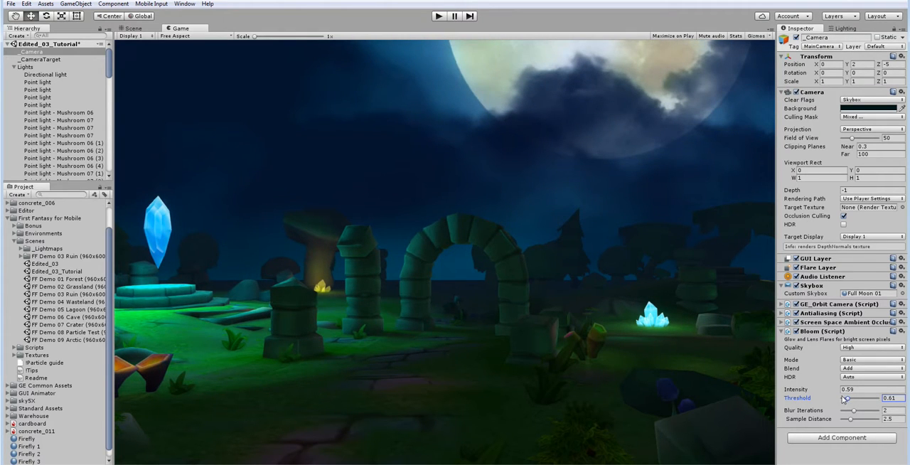
Step: Compare the camera's image with Bloom switched off and on, leave it enabled, and collapse its settings
{"action": "left_click", "coordinate": [797, 331]}
{"action": "left_click", "coordinate": [796, 331]}
{"action": "left_click", "coordinate": [796, 332]}
{"action": "left_click", "coordinate": [797, 331]}
{"action": "left_click", "coordinate": [797, 331]}
{"action": "left_click", "coordinate": [797, 332]}
{"action": "left_click", "coordinate": [803, 331]}
Step: Add a Contrast Stretch color adjustment effect to the camera and expand its settings
{"action": "left_click", "coordinate": [803, 346]}
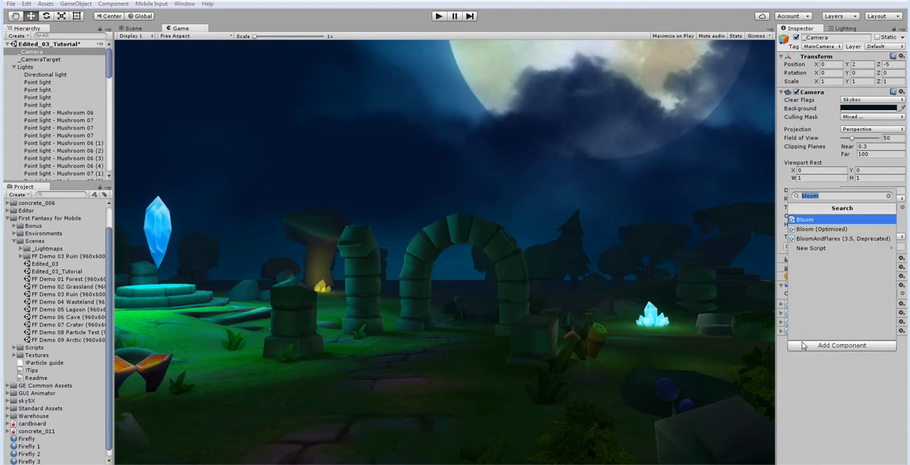
{"action": "left_click", "coordinate": [888, 195]}
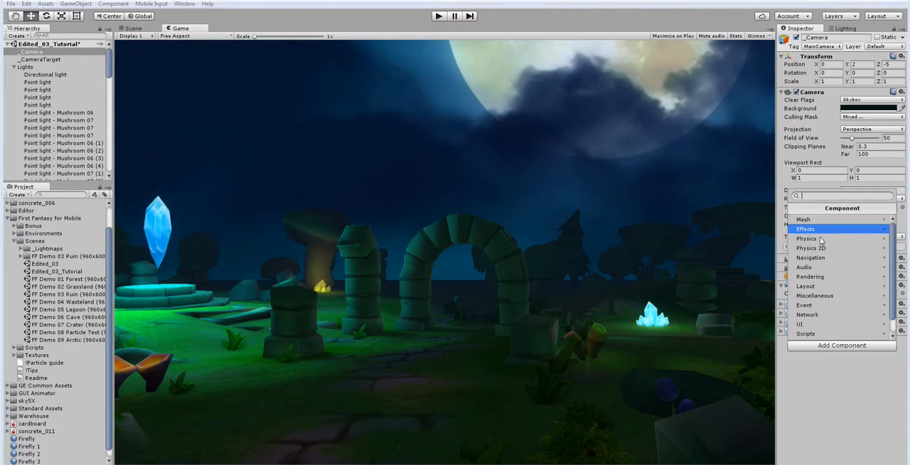
{"action": "left_click", "coordinate": [825, 326]}
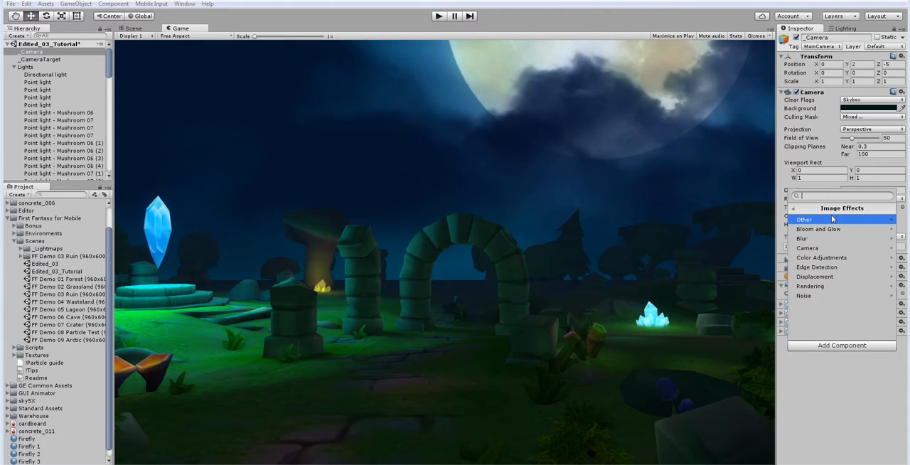
{"action": "left_click", "coordinate": [827, 258]}
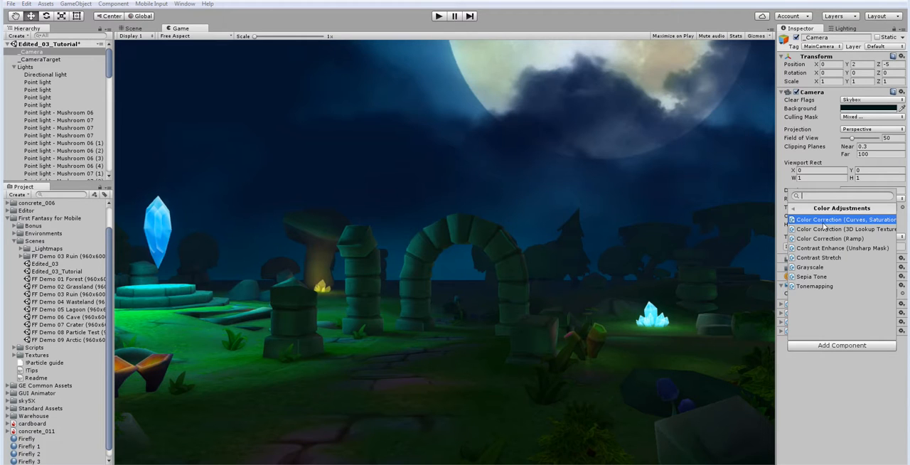
{"action": "left_click", "coordinate": [820, 258]}
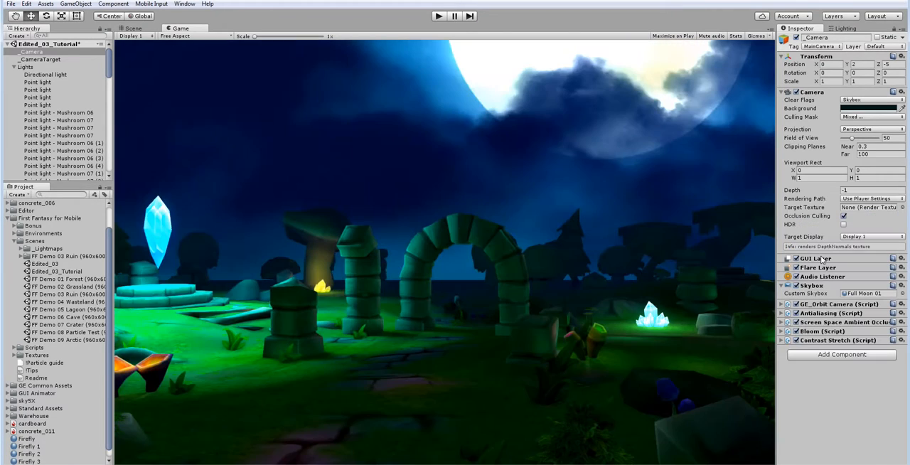
{"action": "left_click", "coordinate": [783, 341]}
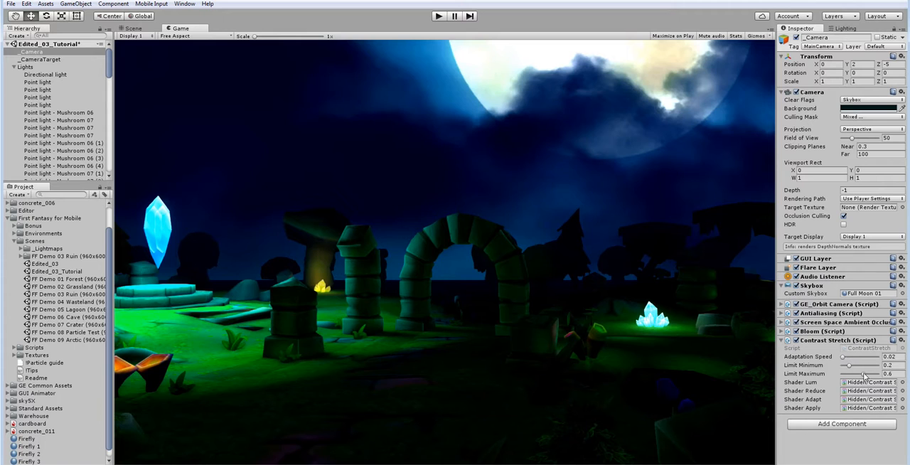
Step: Set the Contrast Stretch Limit Minimum to 0.07 and Limit Maximum to 0.47, with Adaptation Speed at 0.02
{"action": "mouse_move", "coordinate": [864, 374]}
{"action": "left_mouse_down"}
{"action": "mouse_move", "coordinate": [843, 366]}
{"action": "mouse_move", "coordinate": [846, 375]}
{"action": "left_mouse_up"}
{"action": "left_click_drag", "start_coordinate": [846, 375], "coordinate": [851, 377]}
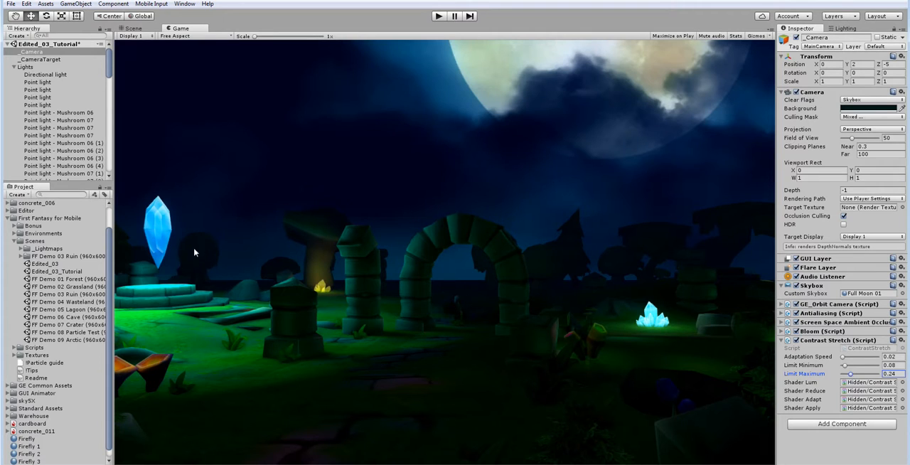
{"action": "mouse_move", "coordinate": [852, 376]}
{"action": "left_mouse_down"}
{"action": "mouse_move", "coordinate": [866, 377]}
{"action": "mouse_move", "coordinate": [830, 367]}
{"action": "mouse_move", "coordinate": [844, 369]}
{"action": "left_mouse_up"}
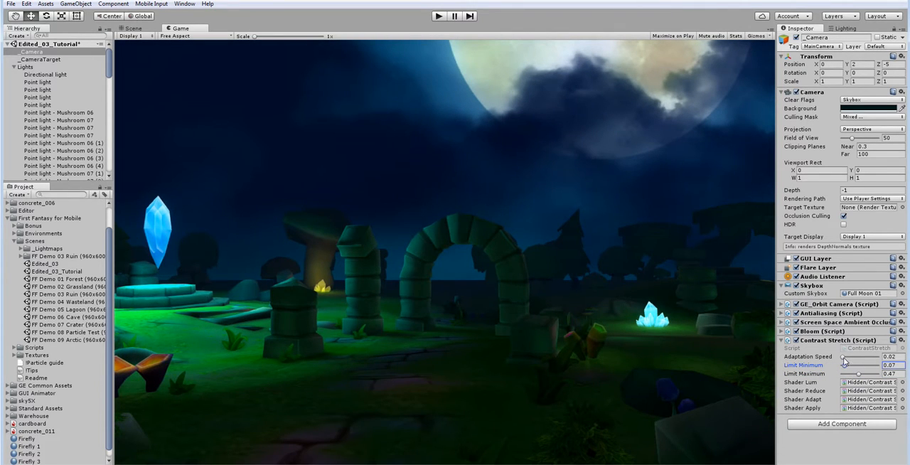
{"action": "left_click_drag", "start_coordinate": [844, 359], "coordinate": [845, 359]}
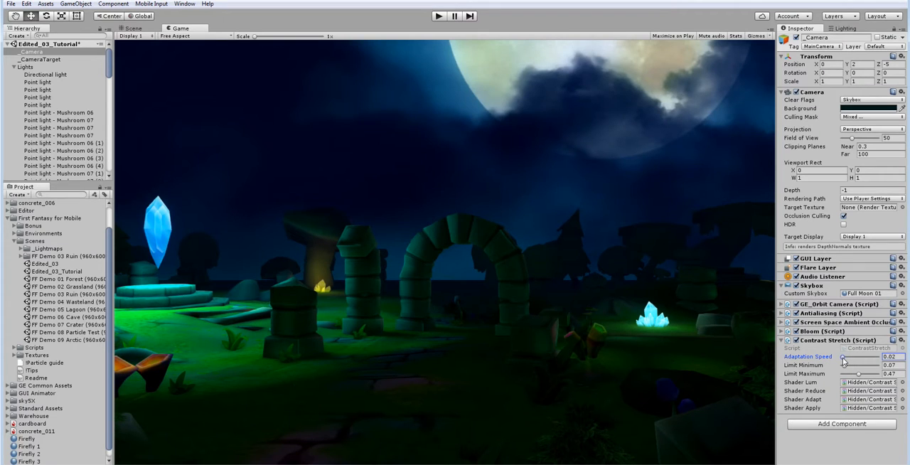
Step: Compare the image with Contrast Stretch off and on, set its Limit Maximum to 0.36, and collapse its settings
{"action": "left_click", "coordinate": [796, 341]}
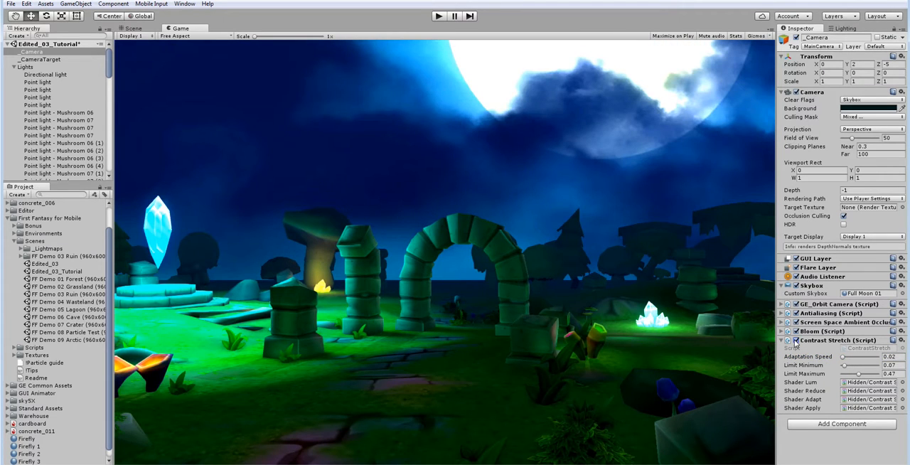
{"action": "left_click", "coordinate": [796, 341]}
{"action": "left_click", "coordinate": [797, 341]}
{"action": "left_click_drag", "start_coordinate": [858, 374], "coordinate": [855, 374]}
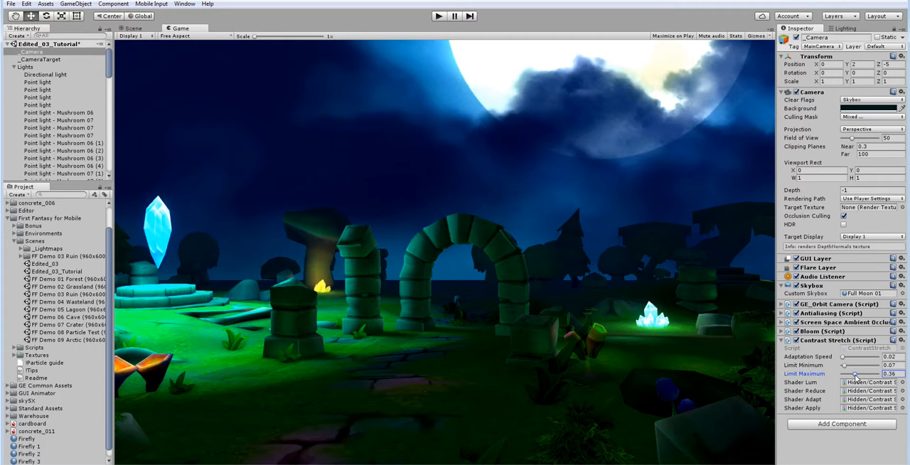
{"action": "left_click", "coordinate": [782, 341]}
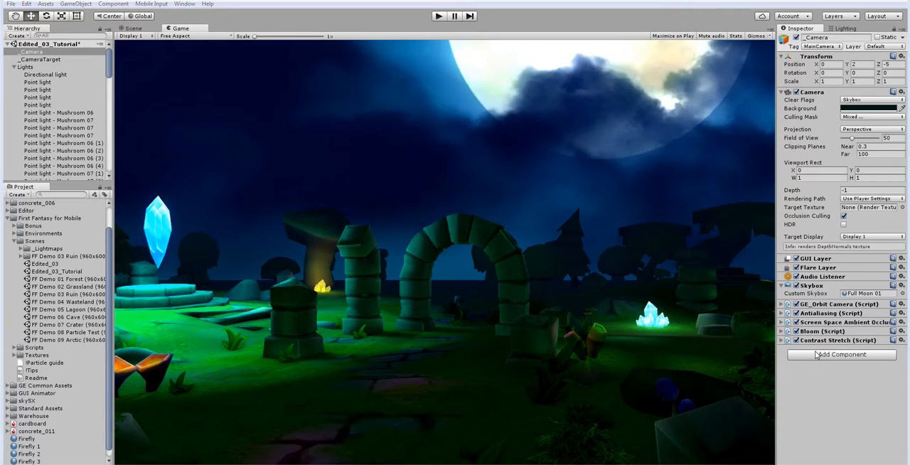
Step: Add a Tonemapping effect to the camera with an exposure of 2.64 and enable HDR on the camera
{"action": "left_click", "coordinate": [816, 355]}
{"action": "left_click", "coordinate": [818, 325]}
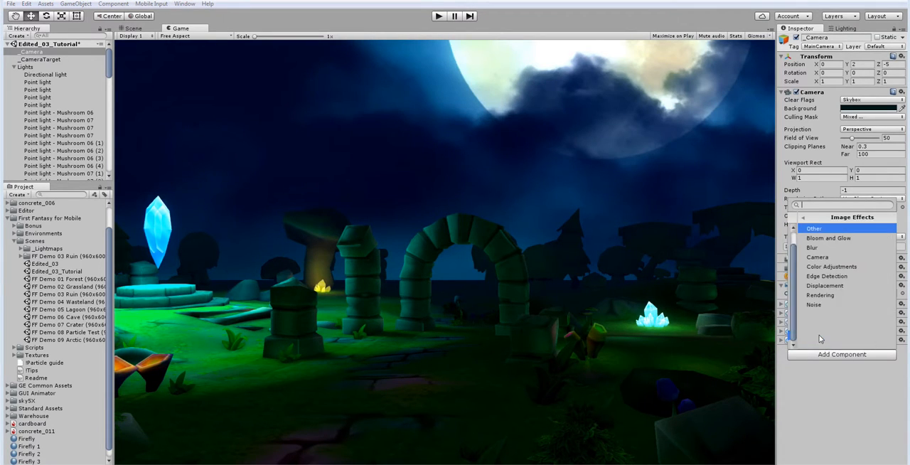
{"action": "left_click", "coordinate": [819, 266]}
{"action": "left_click", "coordinate": [820, 296]}
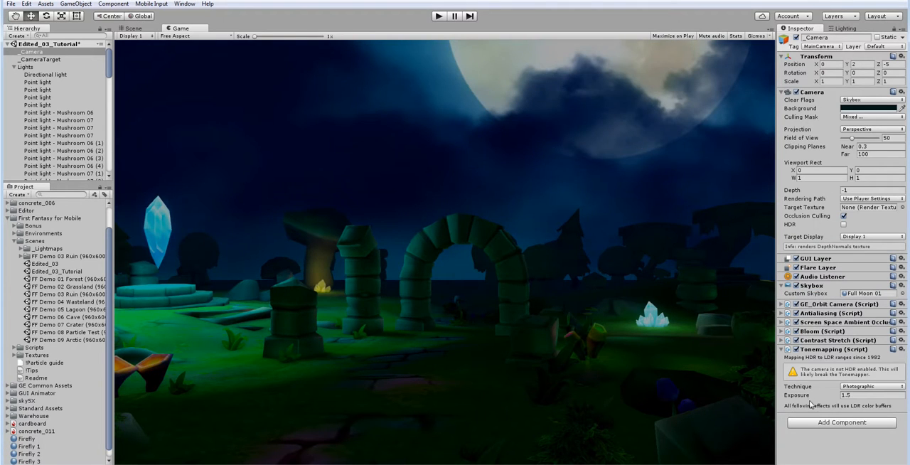
{"action": "left_click_drag", "start_coordinate": [834, 394], "coordinate": [855, 401]}
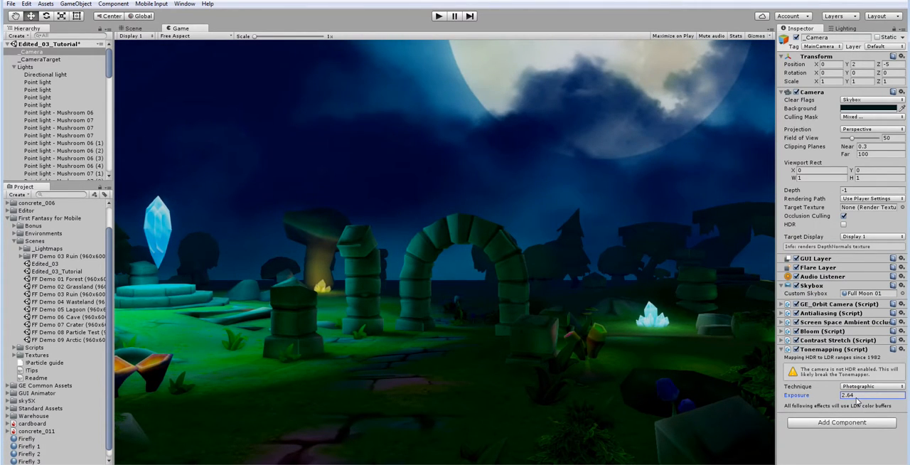
{"action": "left_click", "coordinate": [844, 225]}
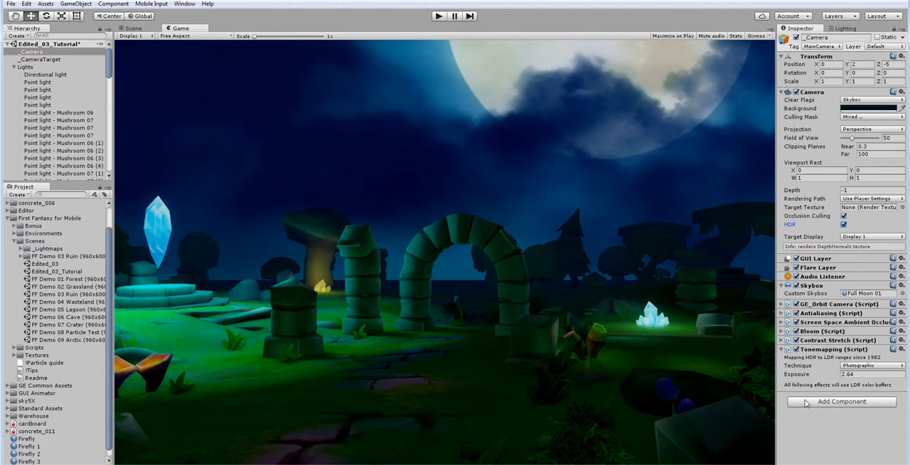
{"action": "left_click", "coordinate": [783, 349]}
Step: Add a Color Correction (Curves, Saturation) effect to the camera and set its saturation to 0.6
{"action": "left_click", "coordinate": [812, 364]}
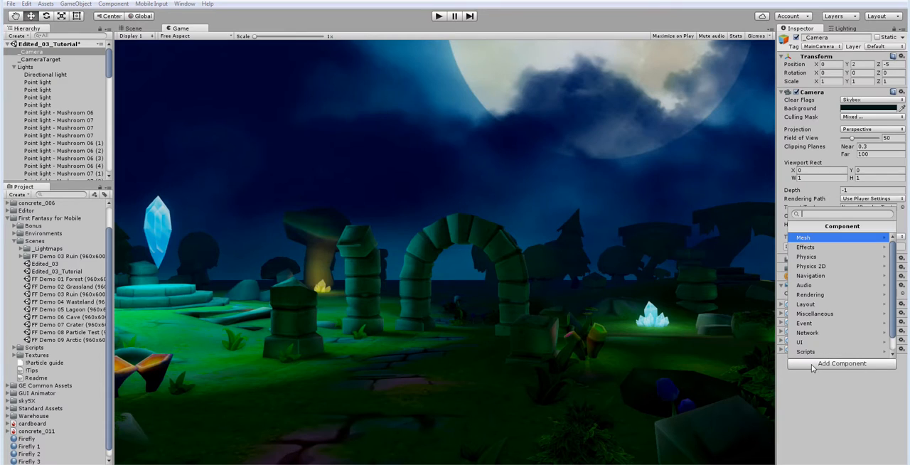
{"action": "scroll", "coordinate": [818, 343], "scroll_direction": "down", "scroll_amount": 1}
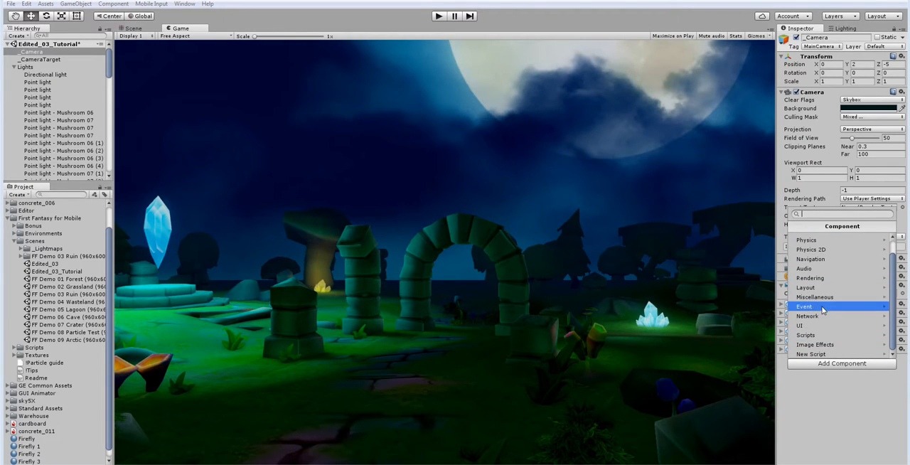
{"action": "left_click", "coordinate": [814, 278]}
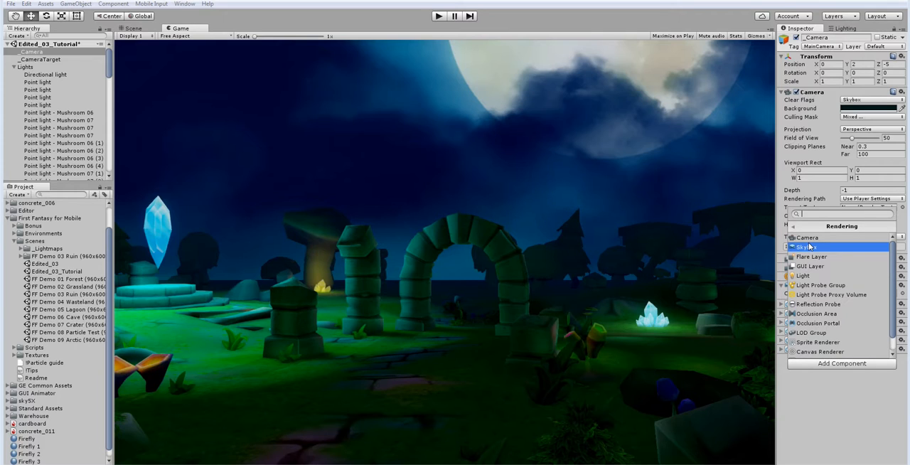
{"action": "type", "text": "color"}
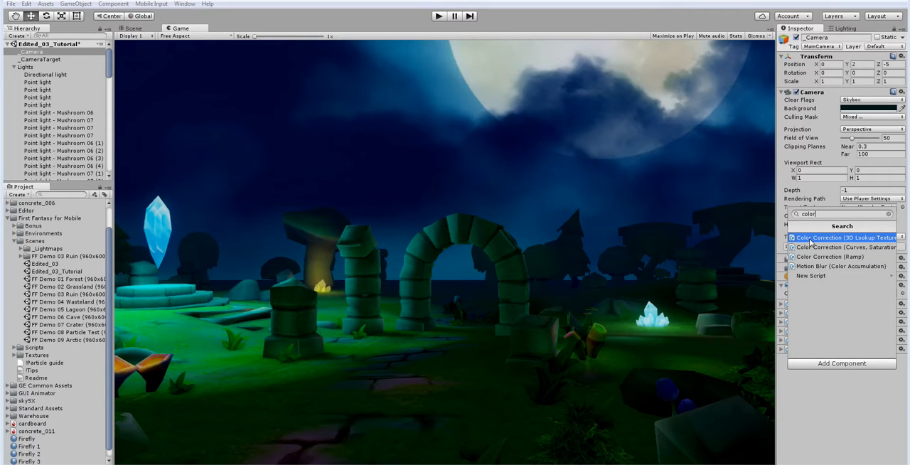
{"action": "left_click", "coordinate": [811, 247]}
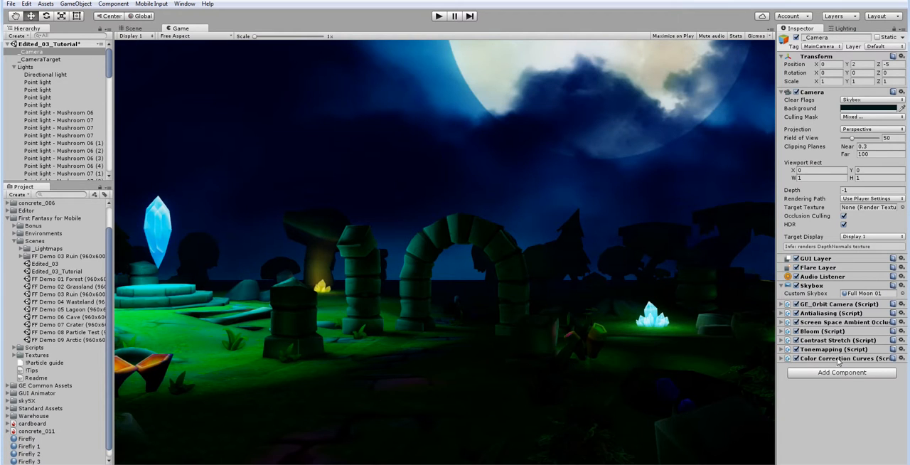
{"action": "left_click", "coordinate": [781, 358]}
{"action": "mouse_move", "coordinate": [838, 379]}
{"action": "left_mouse_down"}
{"action": "mouse_move", "coordinate": [865, 381]}
{"action": "mouse_move", "coordinate": [834, 377]}
{"action": "mouse_move", "coordinate": [845, 375]}
{"action": "left_mouse_up"}
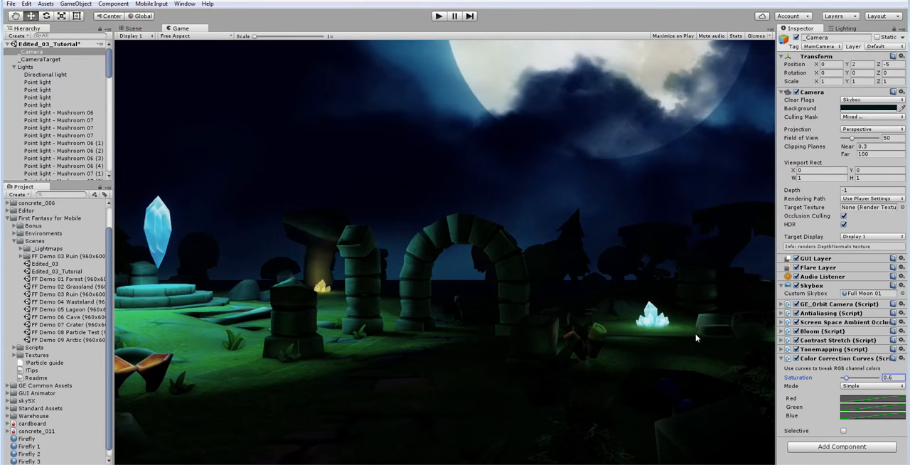
Step: Try Contrast Stretch with Limit Minimum 0.1, Limit Maximum 0.3 and Adaptation Speed 0.12, and reset the component
{"action": "left_click", "coordinate": [782, 340]}
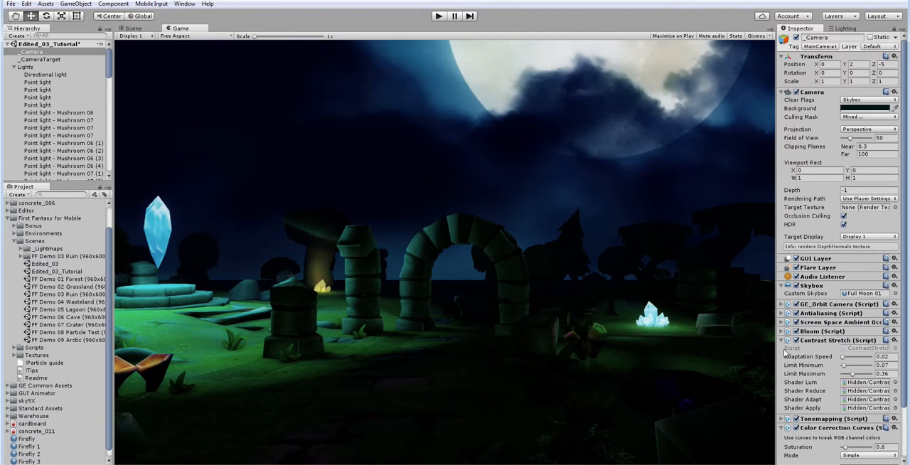
{"action": "mouse_move", "coordinate": [847, 376]}
{"action": "left_mouse_down"}
{"action": "mouse_move", "coordinate": [835, 365]}
{"action": "mouse_move", "coordinate": [850, 376]}
{"action": "left_mouse_up"}
{"action": "left_click", "coordinate": [844, 357]}
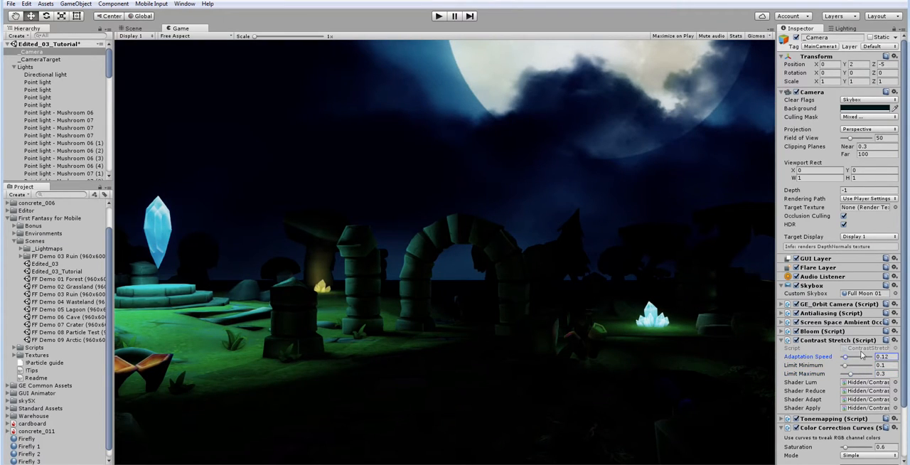
{"action": "left_click", "coordinate": [894, 340]}
{"action": "left_click", "coordinate": [890, 349]}
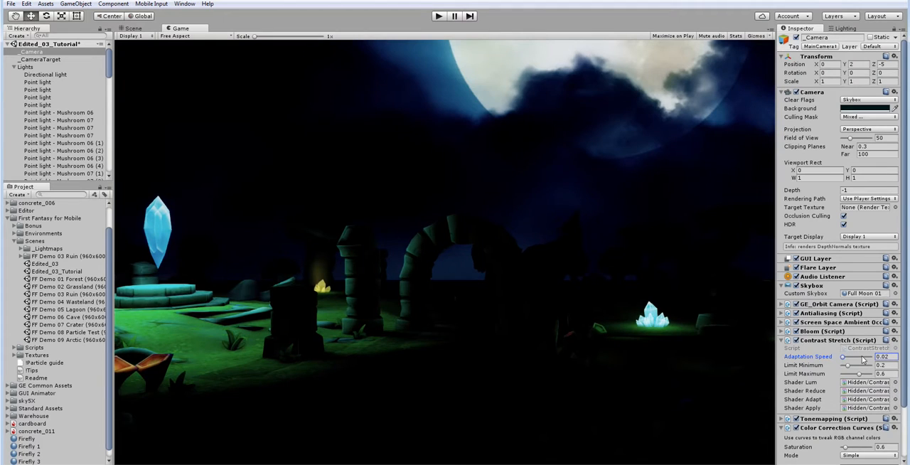
Step: Try Contrast Stretch limits of 0.13 and 0.43 with Adaptation Speed 0.0001, and reset the component to its defaults
{"action": "left_click_drag", "start_coordinate": [850, 370], "coordinate": [844, 368]}
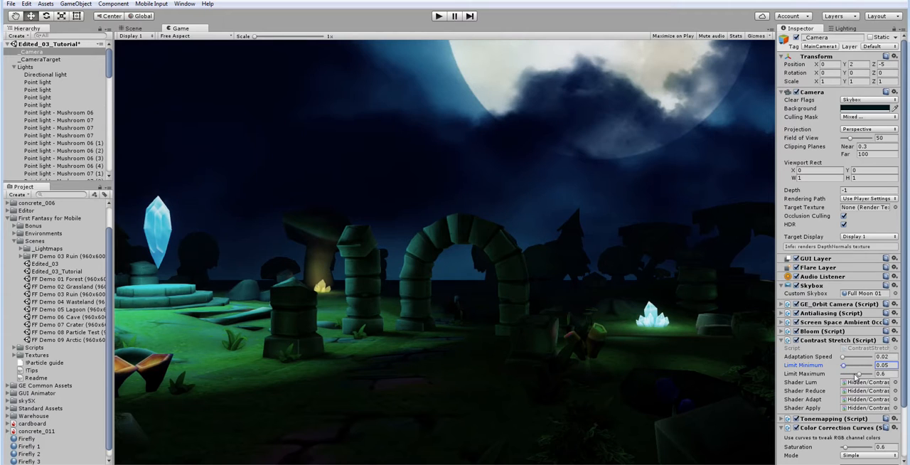
{"action": "left_click_drag", "start_coordinate": [859, 374], "coordinate": [840, 356]}
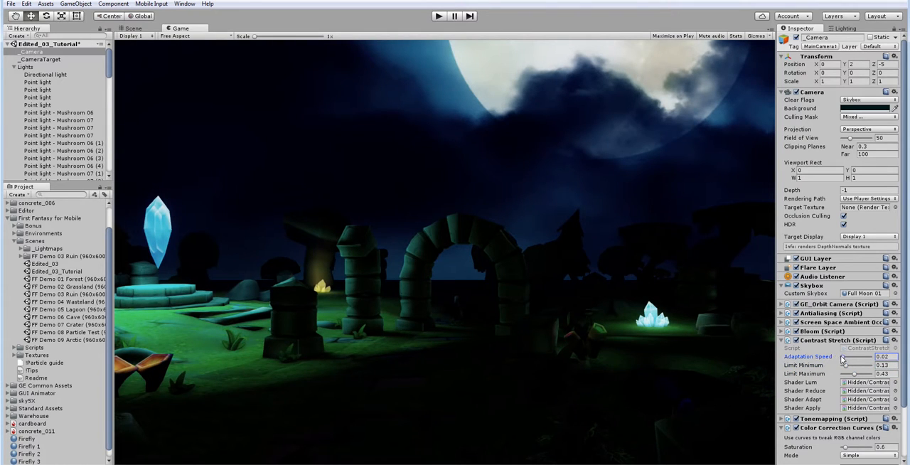
{"action": "left_click", "coordinate": [894, 340]}
{"action": "left_click", "coordinate": [879, 350]}
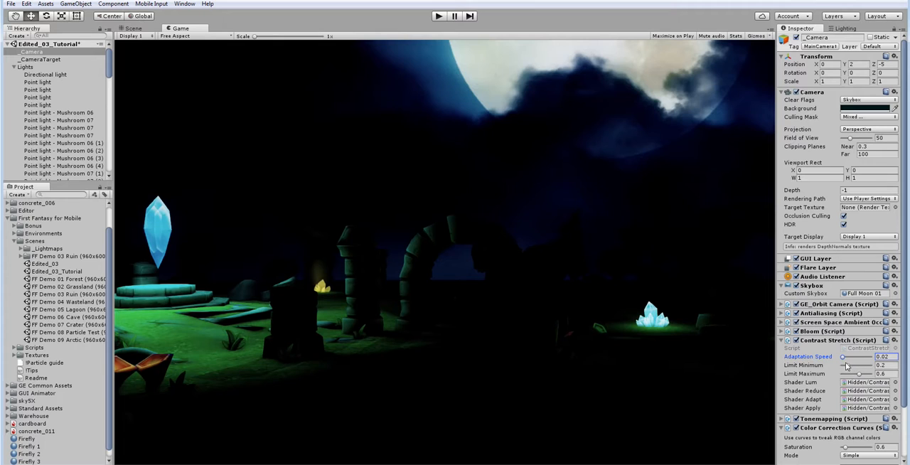
Step: Try Contrast Stretch Limit Maximum values of 0.33 and 0.85, toggling the effect to compare the results
{"action": "left_click", "coordinate": [797, 341]}
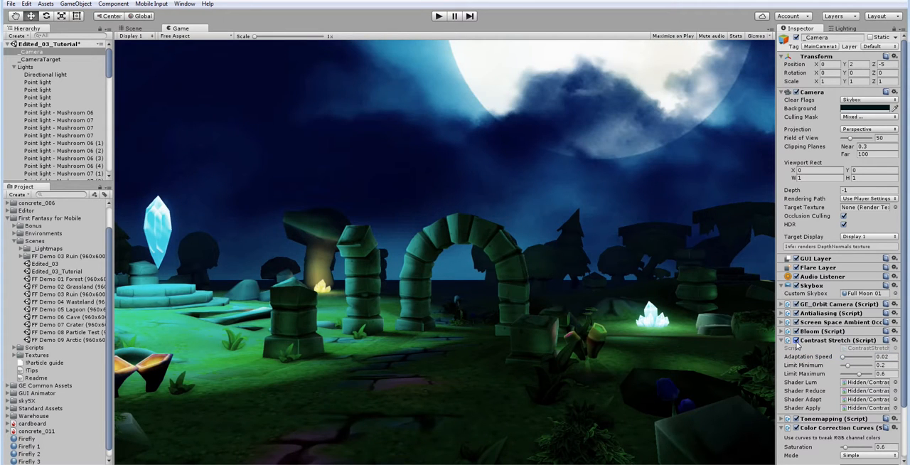
{"action": "left_click", "coordinate": [797, 341]}
{"action": "left_click_drag", "start_coordinate": [858, 374], "coordinate": [854, 374]}
{"action": "left_click", "coordinate": [797, 341]}
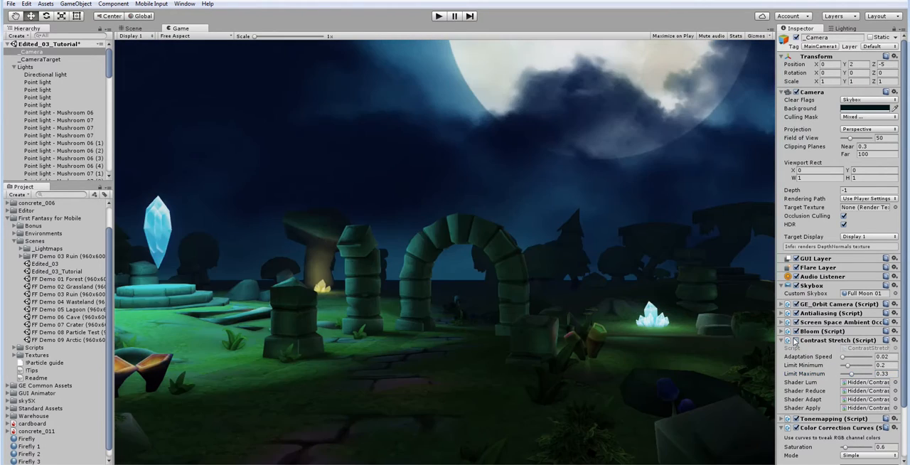
{"action": "left_click_drag", "start_coordinate": [858, 374], "coordinate": [867, 374]}
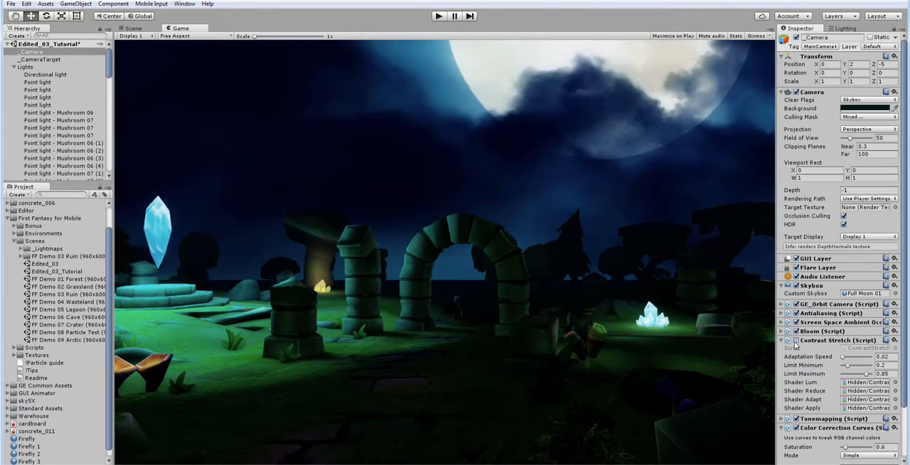
{"action": "left_click", "coordinate": [797, 342]}
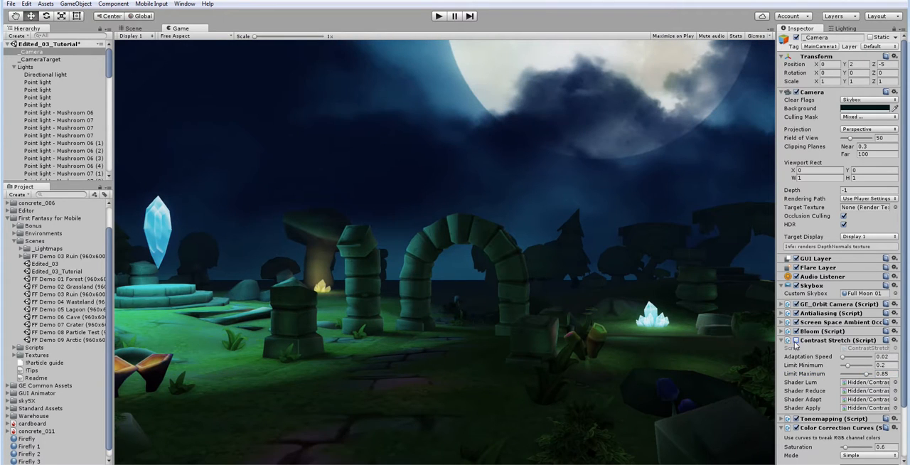
Step: Set the Contrast Stretch Limit Minimum to 0.12 and toggle the effect to compare the scene with and without it
{"action": "left_click_drag", "start_coordinate": [847, 366], "coordinate": [844, 366]}
{"action": "left_click", "coordinate": [796, 341]}
{"action": "left_click", "coordinate": [795, 341]}
{"action": "left_click", "coordinate": [796, 341]}
{"action": "left_click", "coordinate": [796, 341]}
{"action": "left_click", "coordinate": [797, 341]}
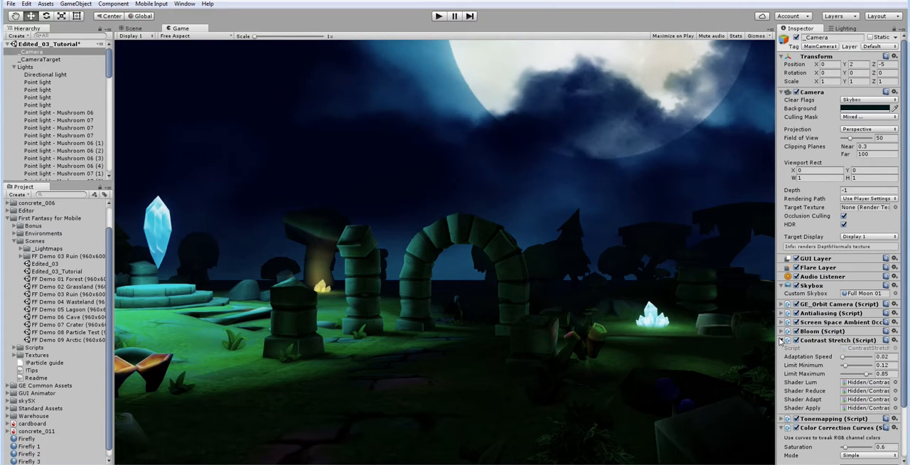
Step: Set the Contrast Stretch Limit Maximum to 0.48 and re-toggle the effect to check the image
{"action": "left_click", "coordinate": [782, 341]}
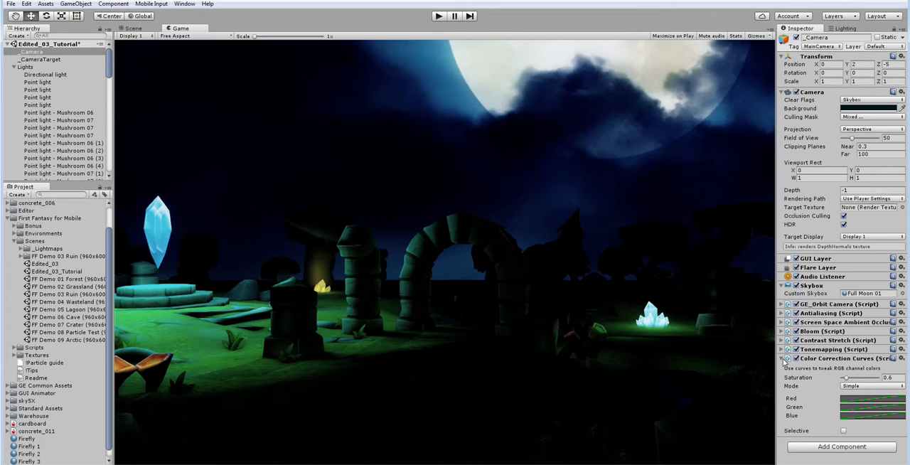
{"action": "left_click", "coordinate": [782, 341]}
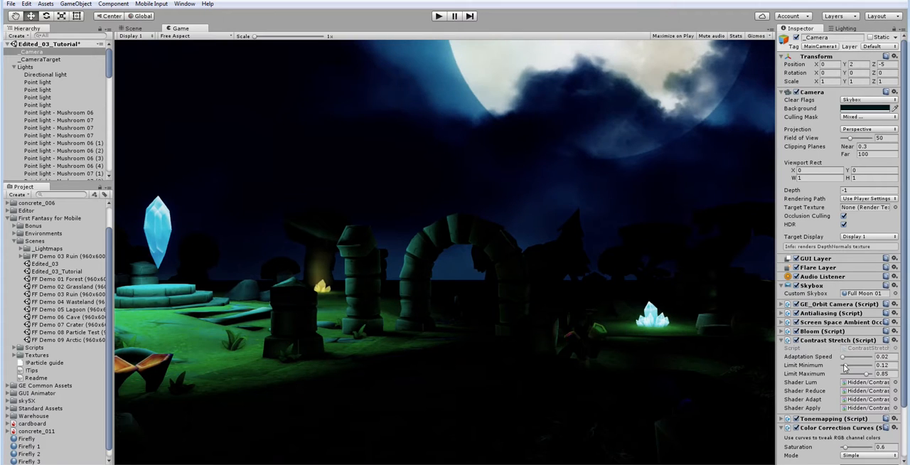
{"action": "left_click", "coordinate": [856, 374]}
{"action": "left_click", "coordinate": [797, 341]}
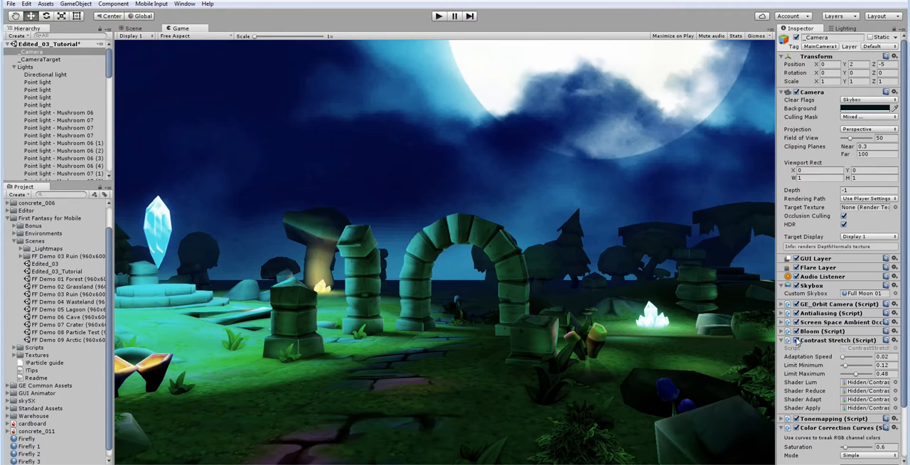
Step: Disable the Contrast Stretch effect on the camera and collapse its settings
{"action": "left_click", "coordinate": [782, 341]}
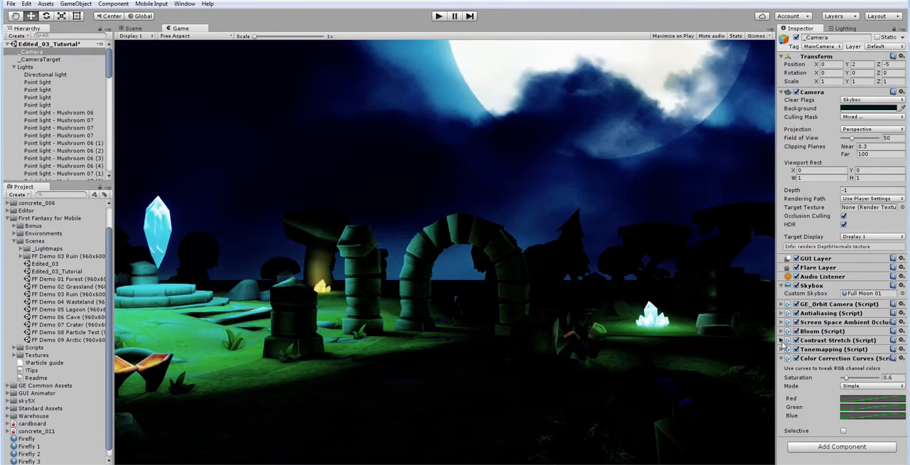
{"action": "left_click", "coordinate": [782, 341]}
{"action": "left_click", "coordinate": [782, 341]}
{"action": "left_click", "coordinate": [796, 340]}
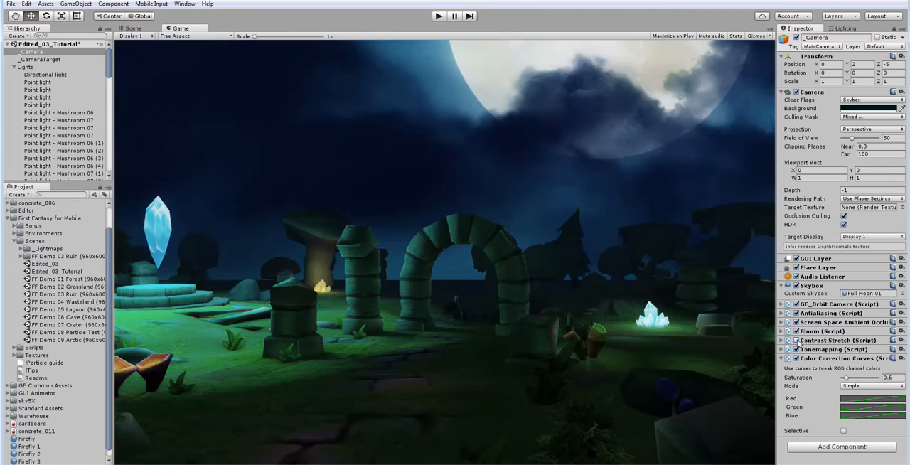
{"action": "left_click", "coordinate": [782, 341]}
{"action": "left_click", "coordinate": [783, 341]}
Step: Toggle the camera's Tonemapping effect repeatedly to compare the night scene with and without it
{"action": "left_click", "coordinate": [796, 350]}
{"action": "left_click", "coordinate": [797, 349]}
{"action": "left_click", "coordinate": [797, 349]}
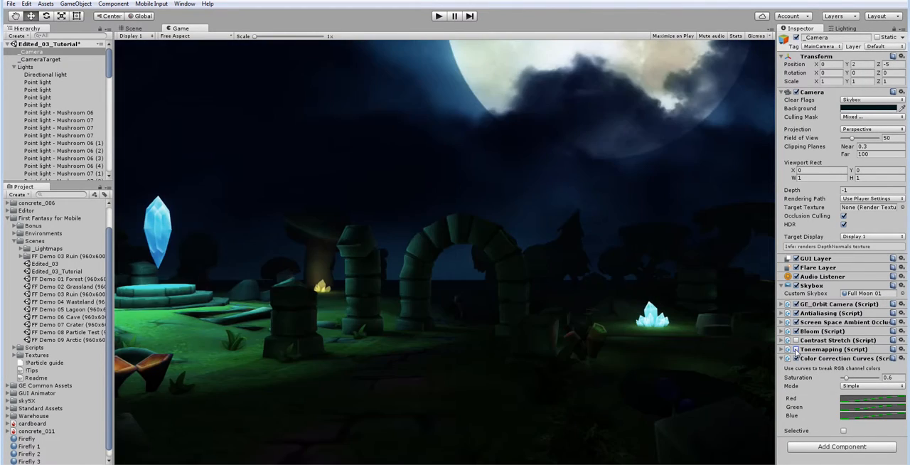
{"action": "left_click", "coordinate": [796, 349]}
{"action": "left_click", "coordinate": [797, 349]}
{"action": "left_click", "coordinate": [796, 350]}
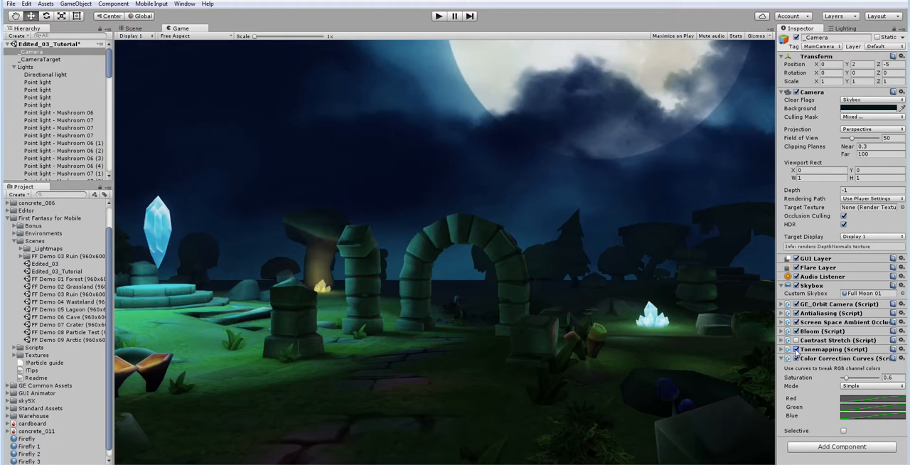
{"action": "left_click", "coordinate": [796, 349]}
{"action": "left_click", "coordinate": [797, 349]}
{"action": "left_click", "coordinate": [796, 349]}
{"action": "left_click", "coordinate": [796, 349]}
Step: Lower the camera's Tonemapping exposure to 2.29 and save the scene
{"action": "left_click", "coordinate": [783, 349]}
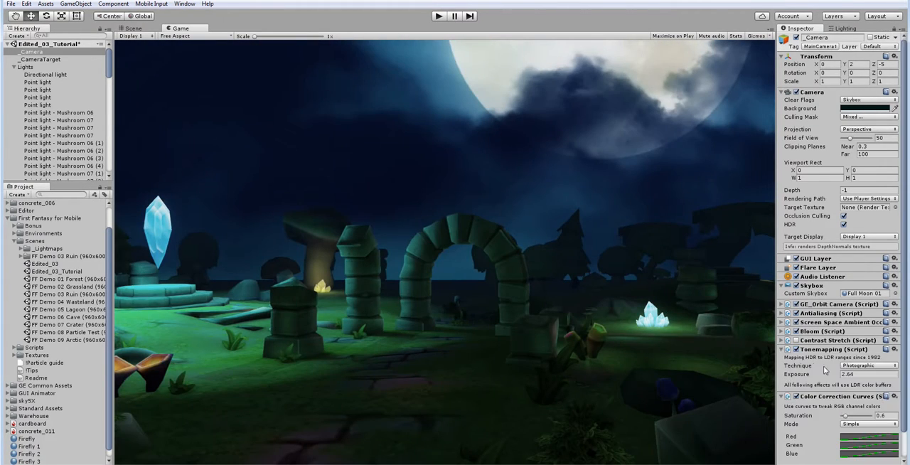
{"action": "mouse_move", "coordinate": [837, 375]}
{"action": "left_mouse_down"}
{"action": "mouse_move", "coordinate": [821, 375]}
{"action": "mouse_move", "coordinate": [829, 375]}
{"action": "left_mouse_up"}
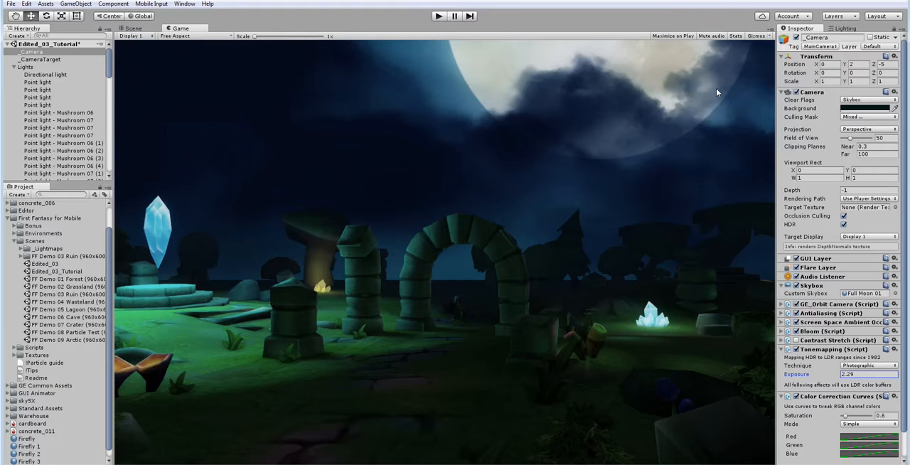
{"action": "key", "text": "ctrl+s"}
Step: Open the Edited_03 scene, enable Color Correction Curves on its _Camera, and collapse the color correction and tonemapping settings
{"action": "double_click", "coordinate": [63, 265]}
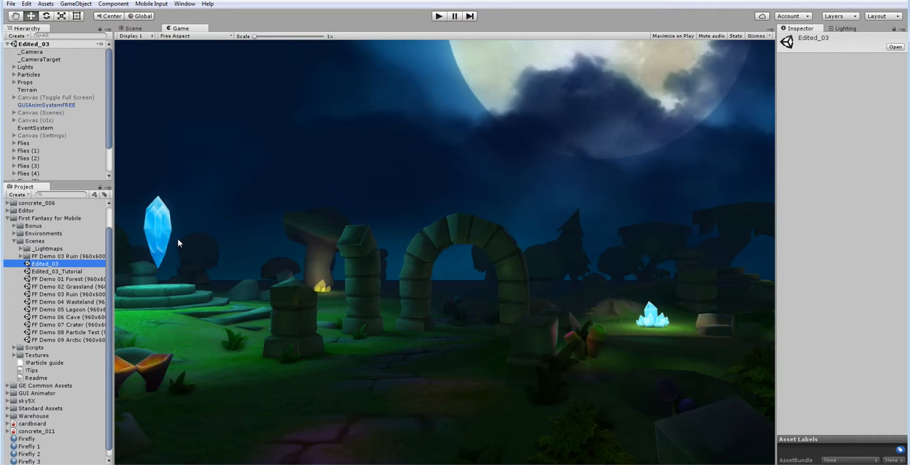
{"action": "left_click", "coordinate": [32, 51]}
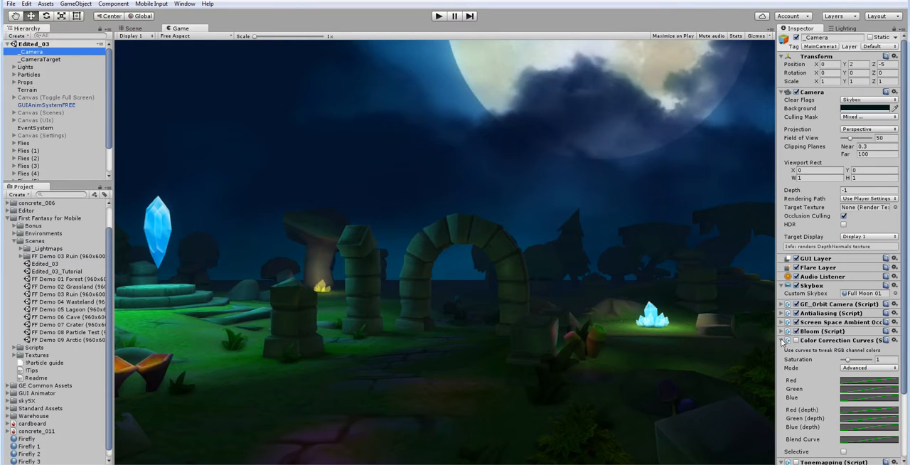
{"action": "left_click", "coordinate": [796, 343]}
{"action": "left_click", "coordinate": [796, 341]}
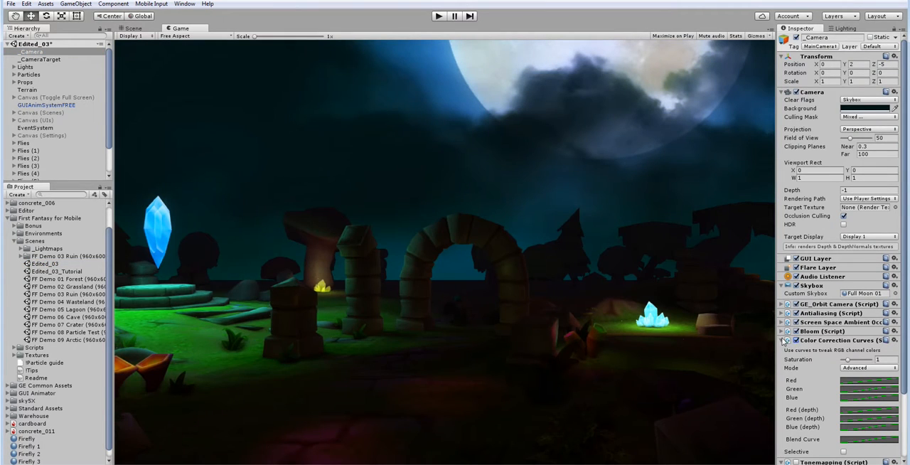
{"action": "left_click", "coordinate": [789, 340]}
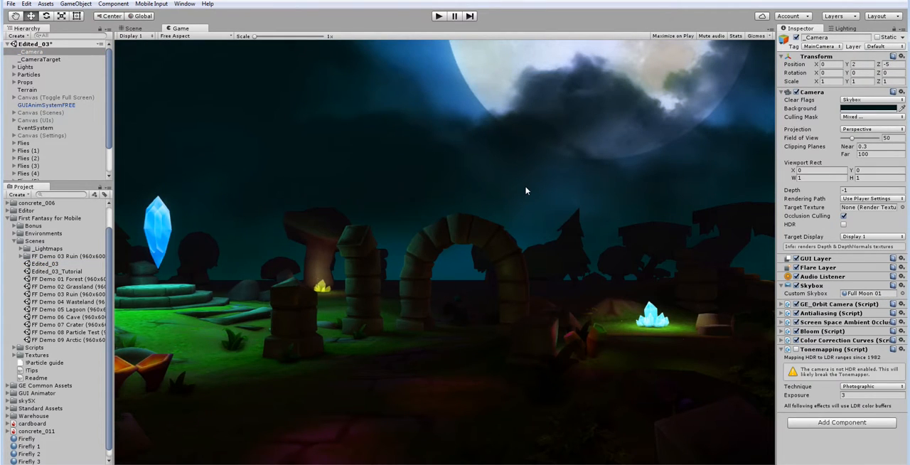
{"action": "left_click", "coordinate": [783, 349]}
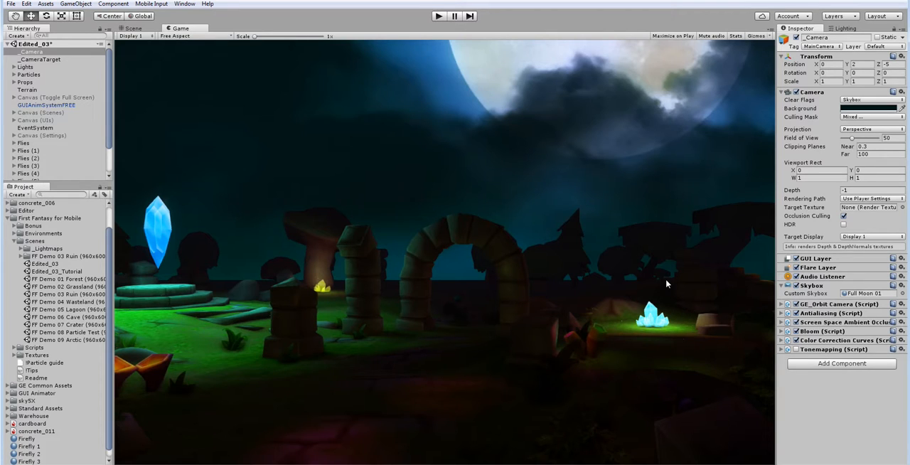